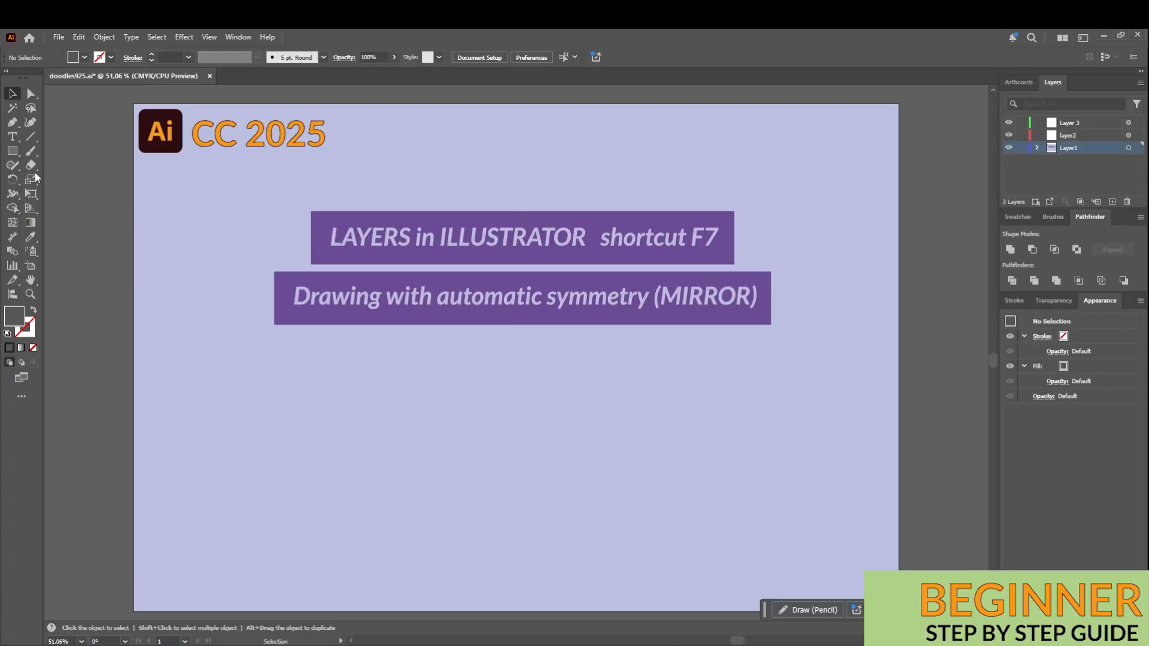
Draw three overlapping rectangles on layer2, about 73 × 76 mm, 43 × 46 mm and 44 × 41 mm
click(12, 151)
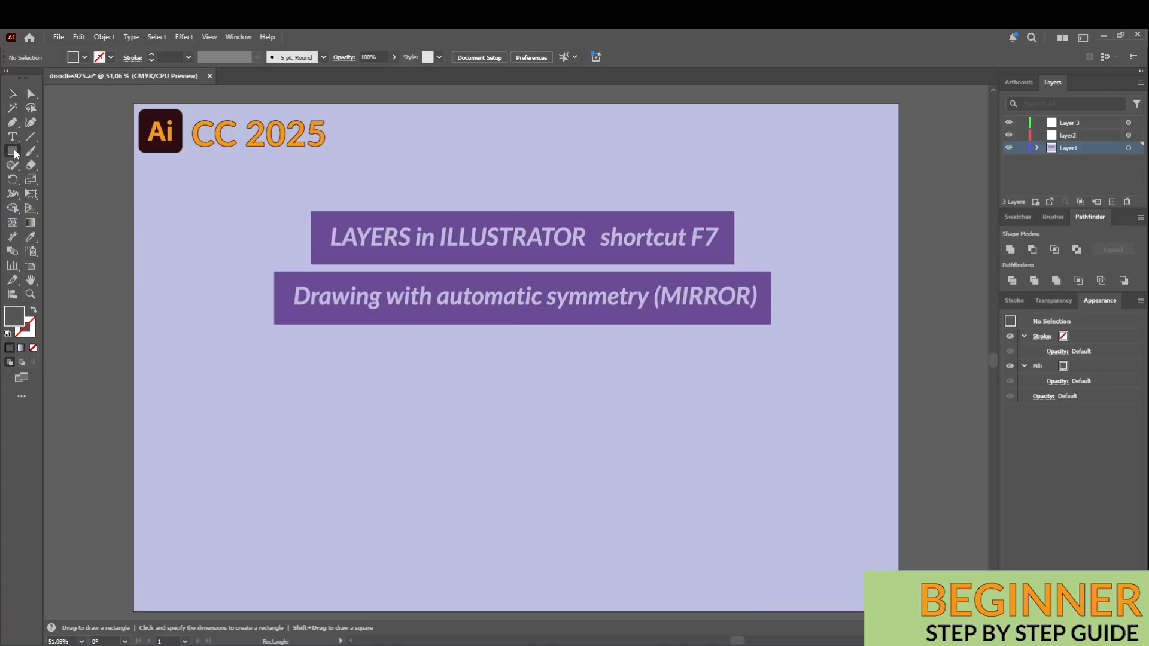
click(1107, 136)
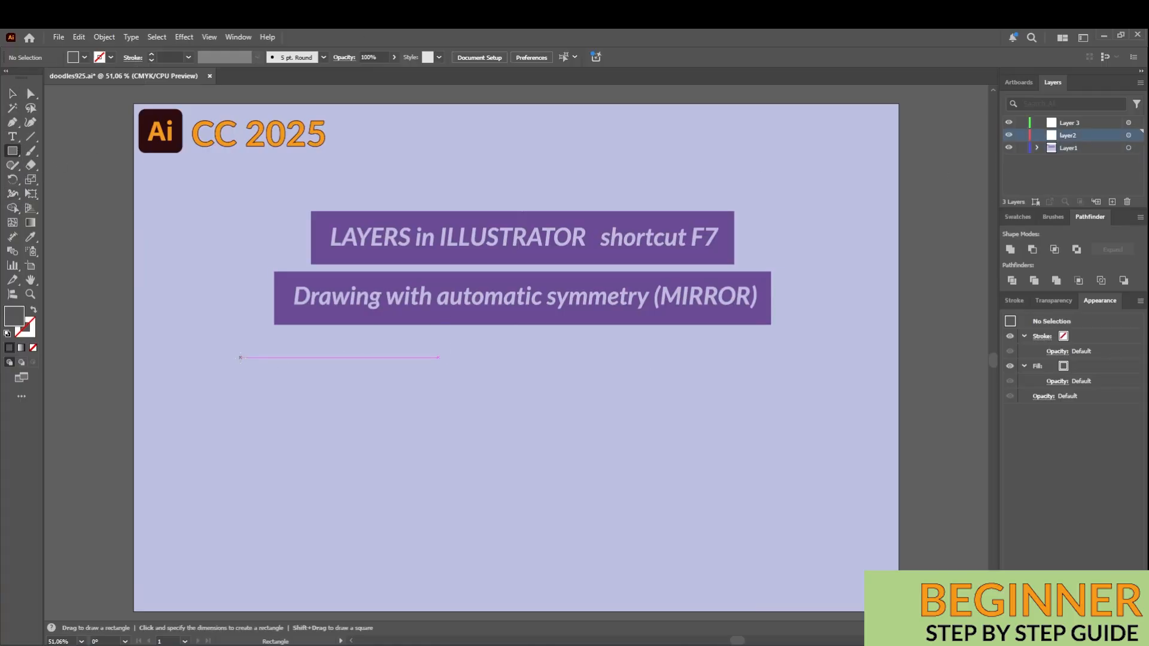
drag(240, 357, 365, 485)
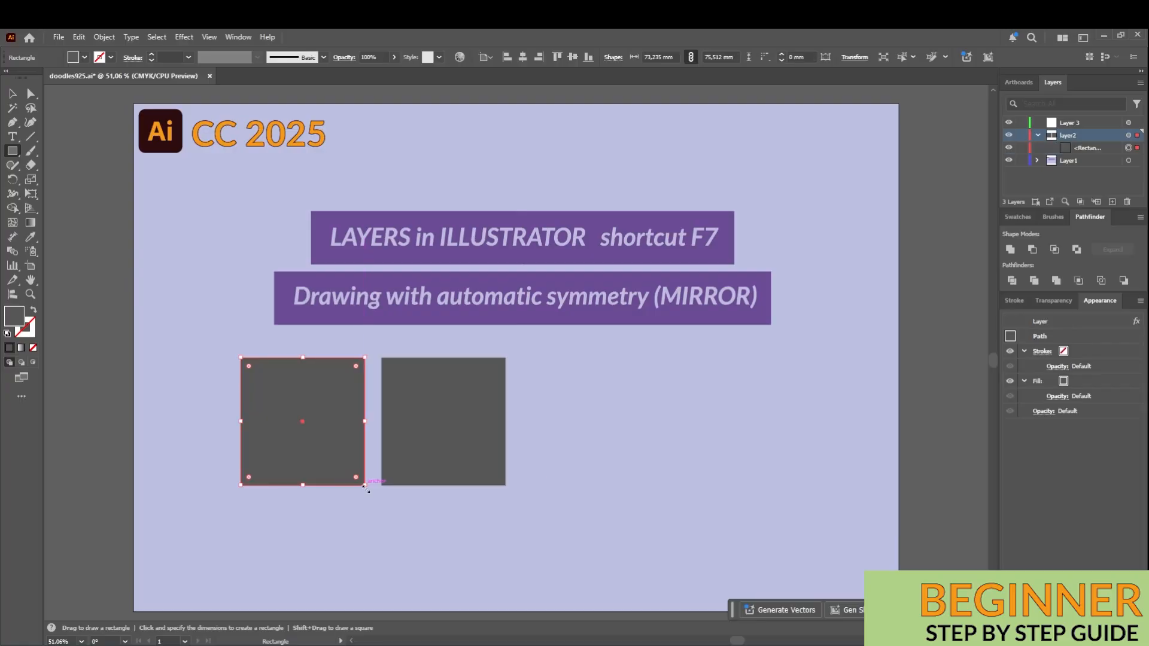
drag(306, 463, 378, 542)
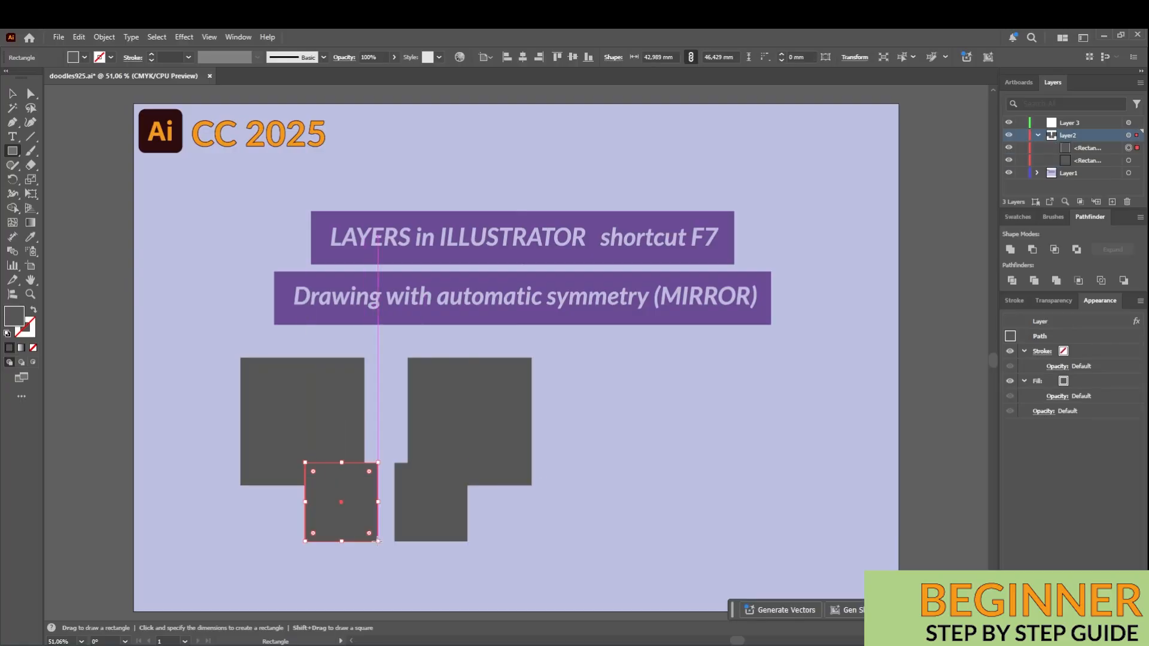
drag(276, 508, 350, 577)
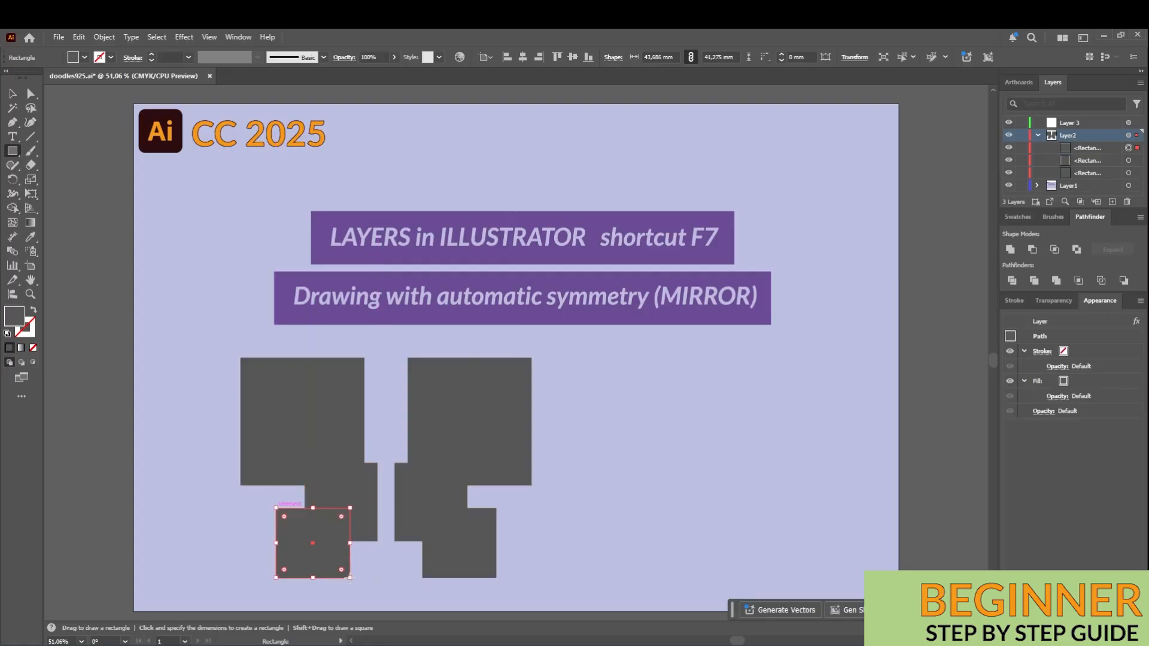
key(v)
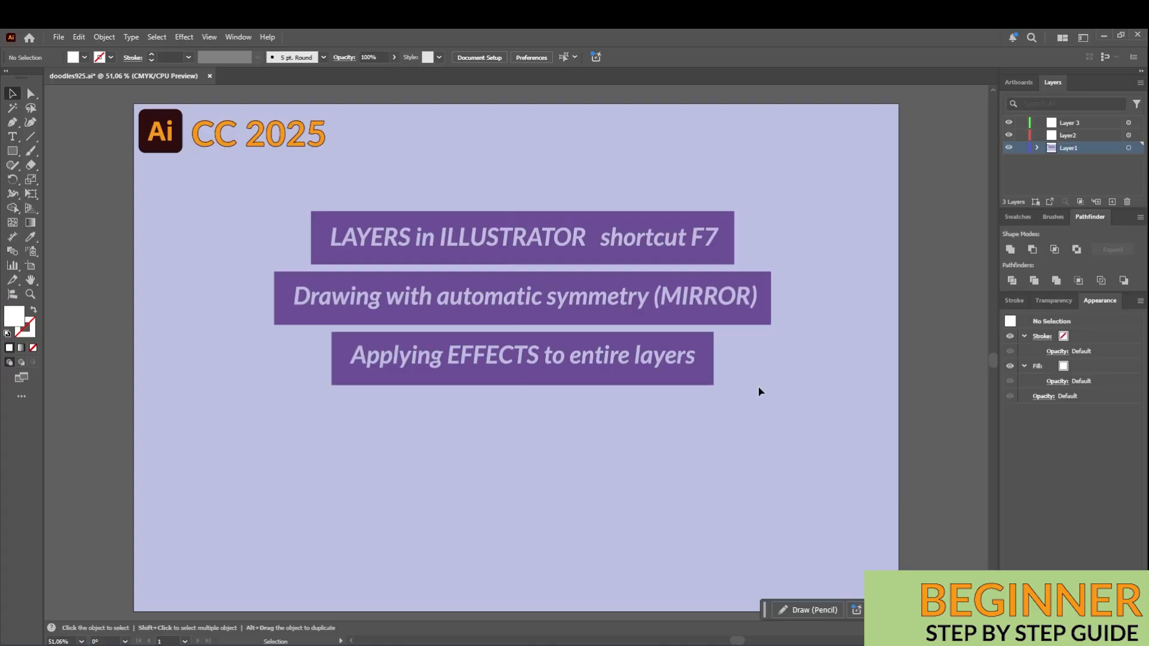
Draw a rounded rectangle about 50 × 54 mm and a star about 127 × 130 mm on Layer 3, and delete the shapes
drag(271, 485, 356, 576)
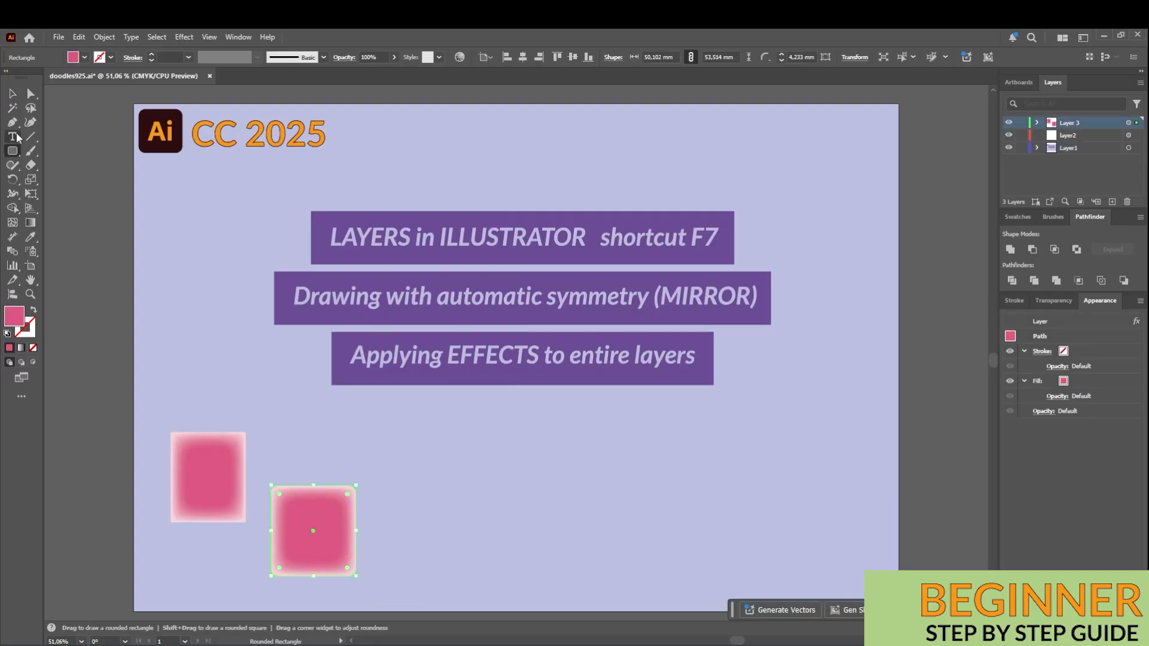
alt+click(15, 153)
alt+click(16, 154)
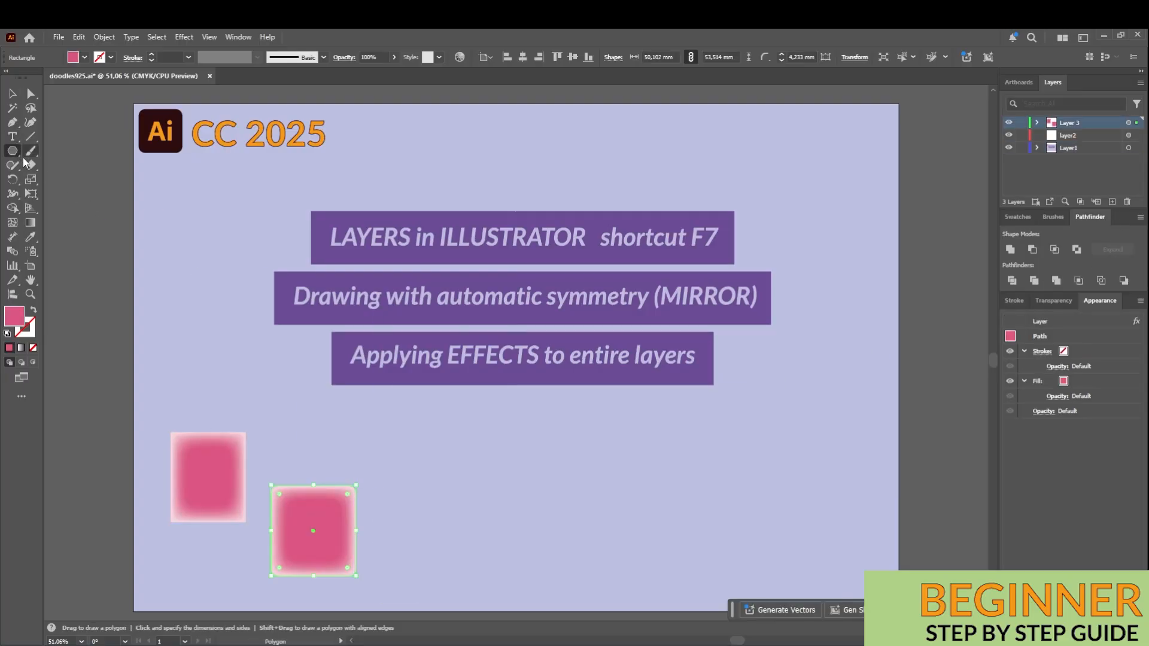
alt+click(15, 154)
drag(387, 508, 476, 585)
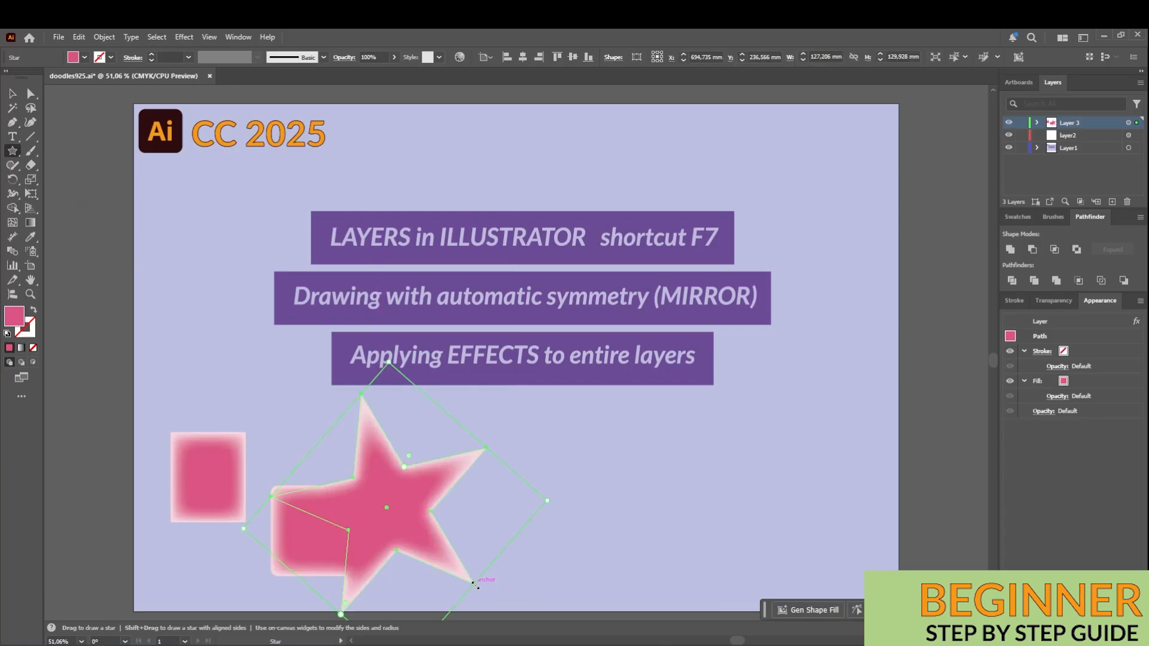
key(Delete)
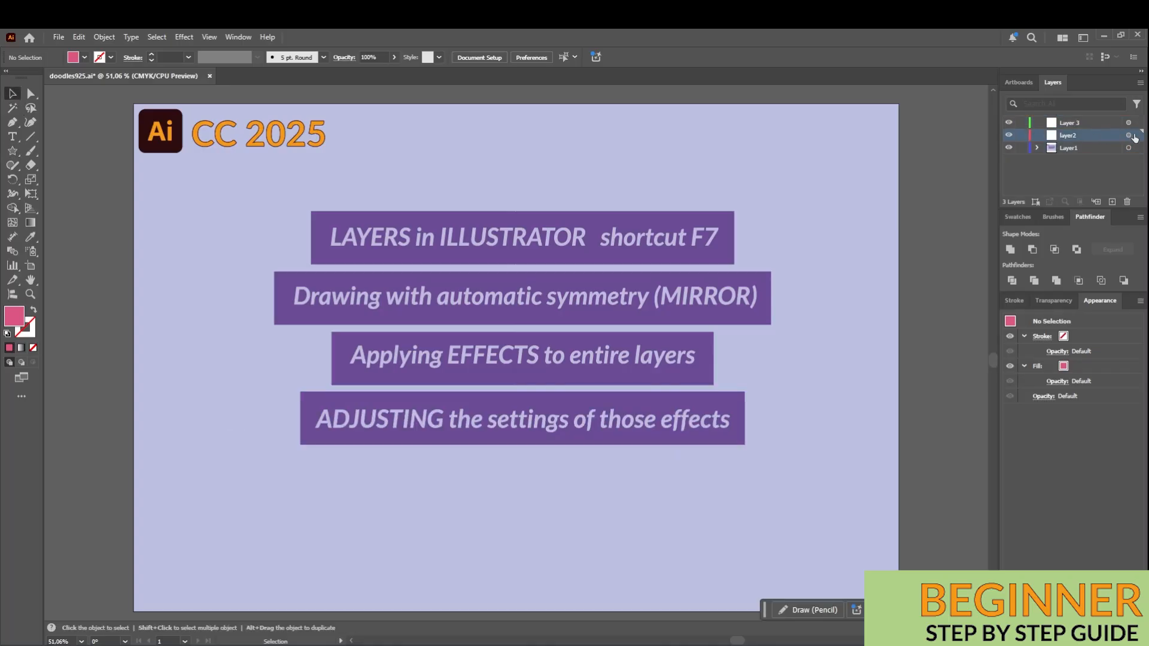
Inspect the settings of the Transform effect applied to layer2 and close them without changes
click(1129, 135)
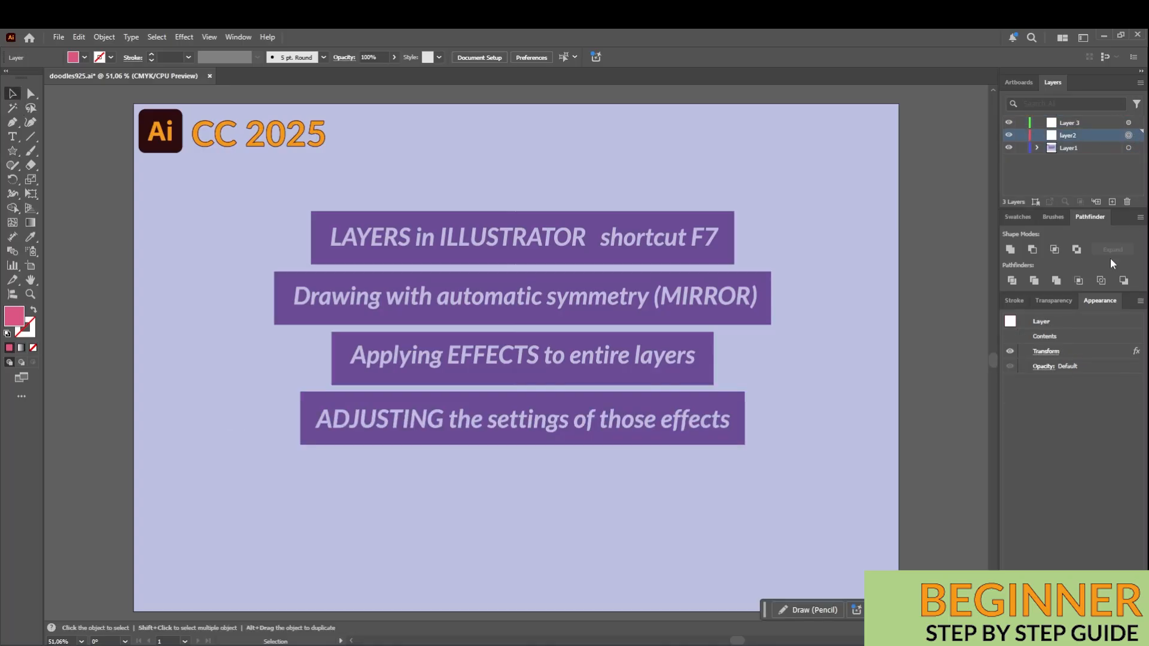
click(1057, 351)
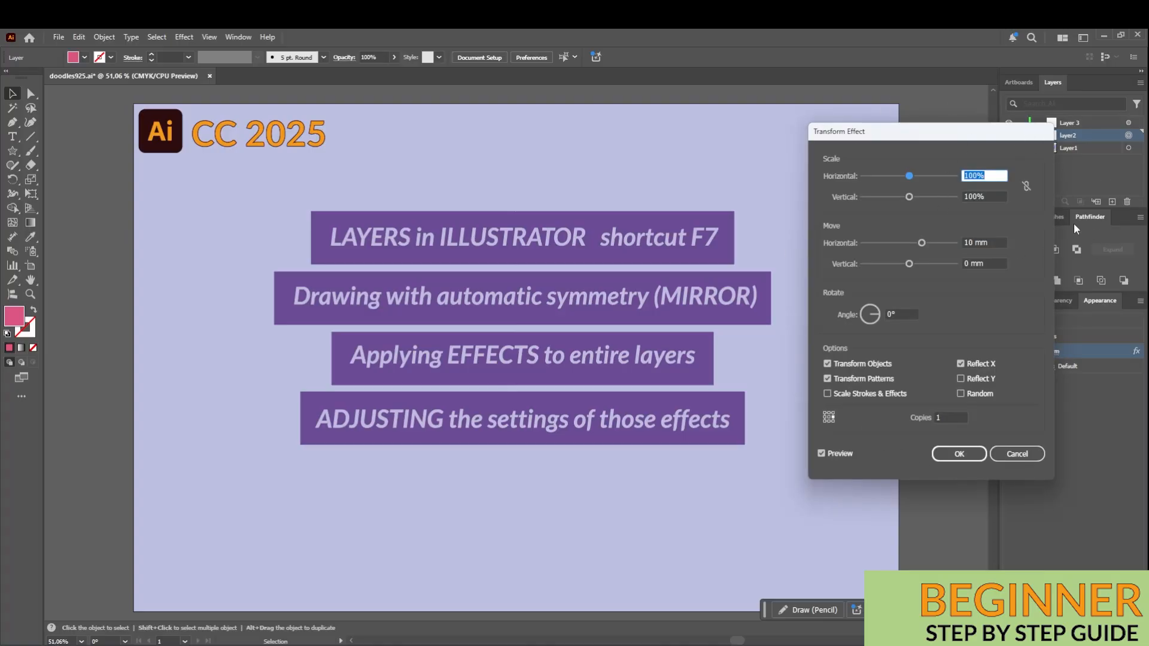
click(1032, 456)
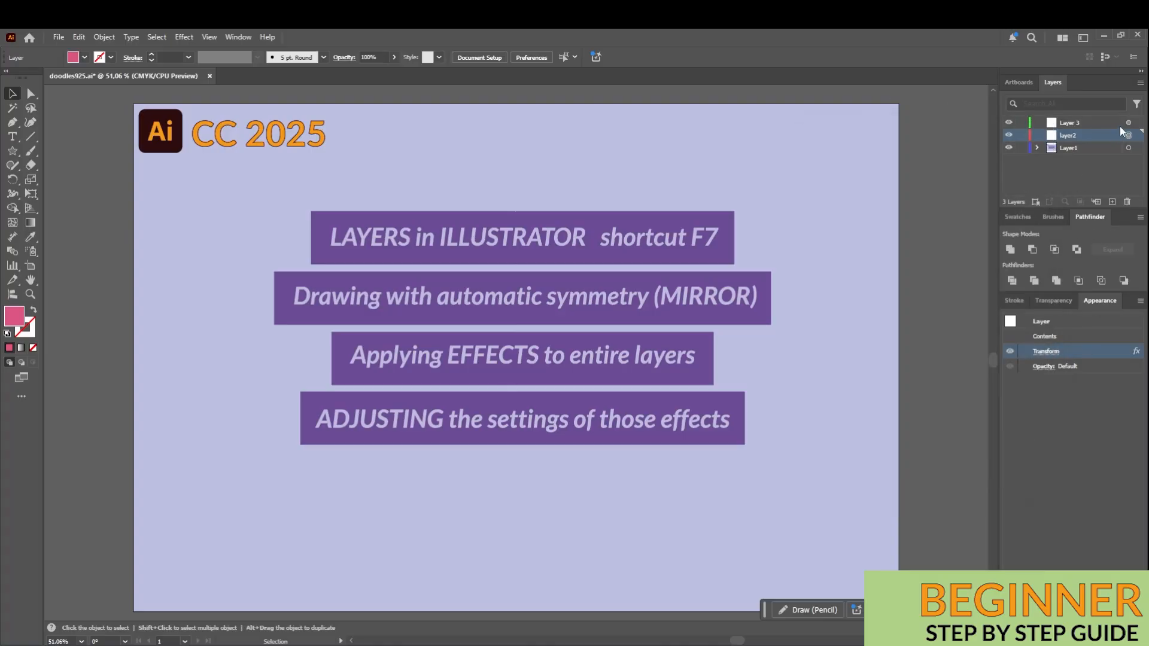
Try the Center option and the Normal and Overlay modes in Layer 3's Inner Glow effect, and cancel the changes
click(1129, 123)
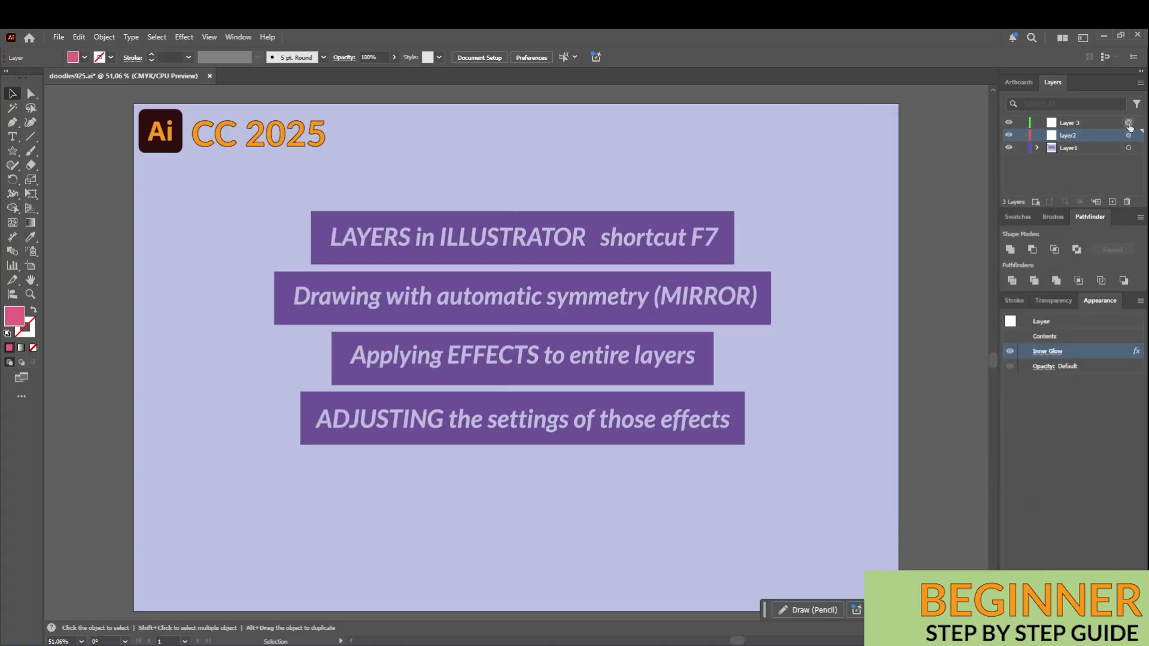
click(1044, 355)
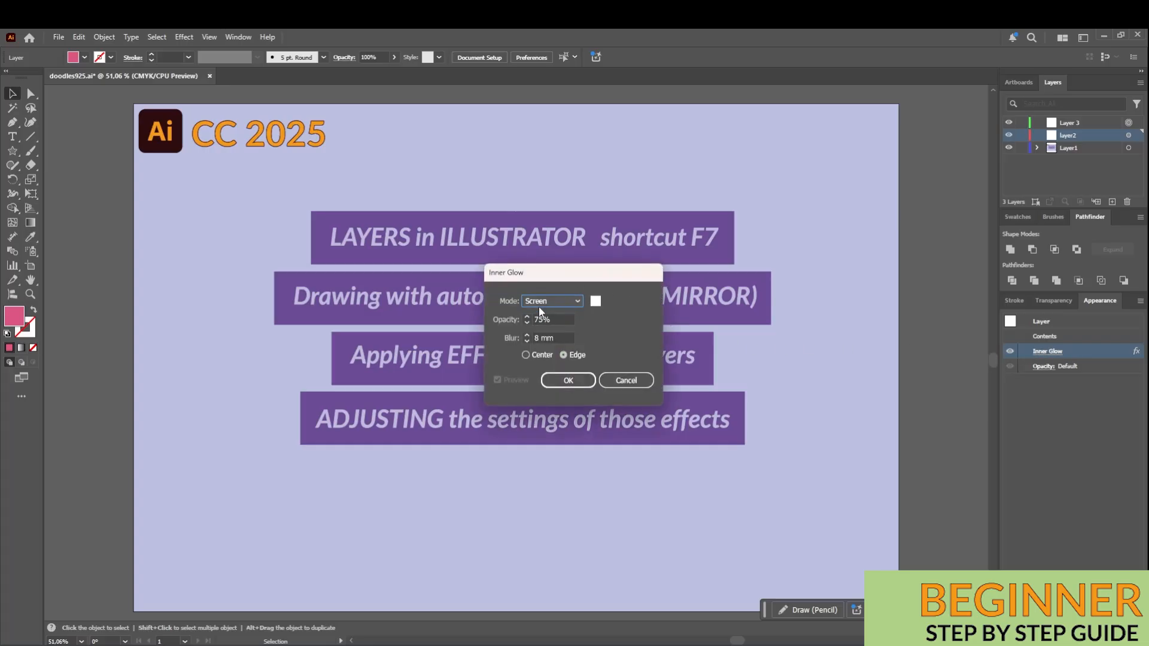
click(527, 357)
click(558, 302)
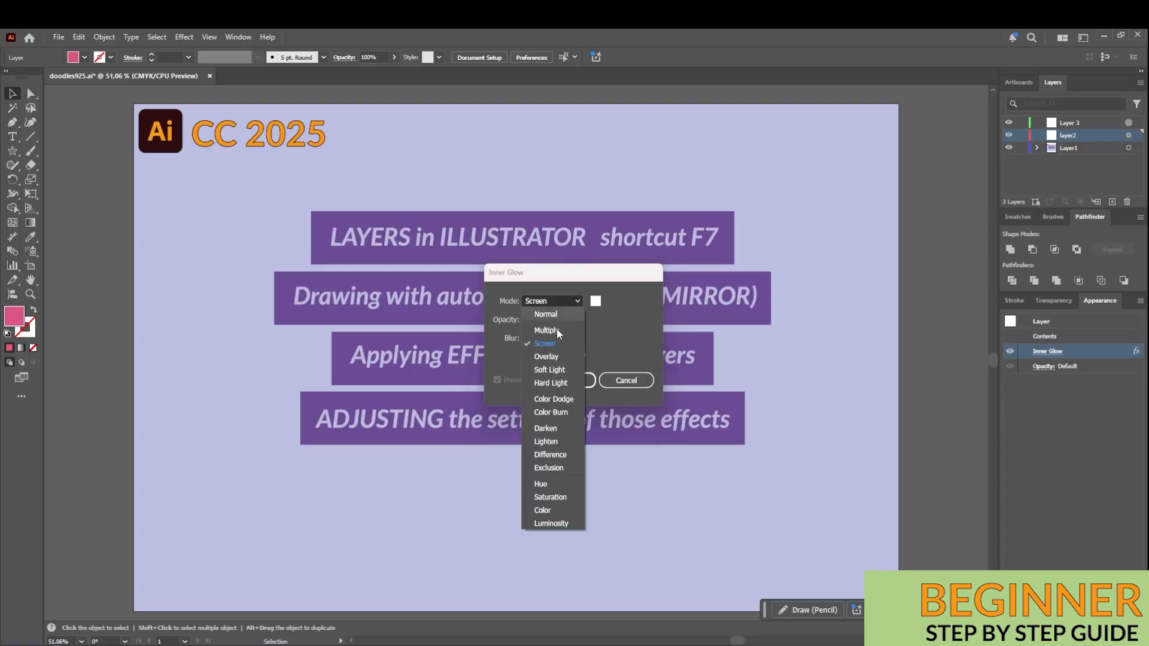
click(559, 316)
click(565, 300)
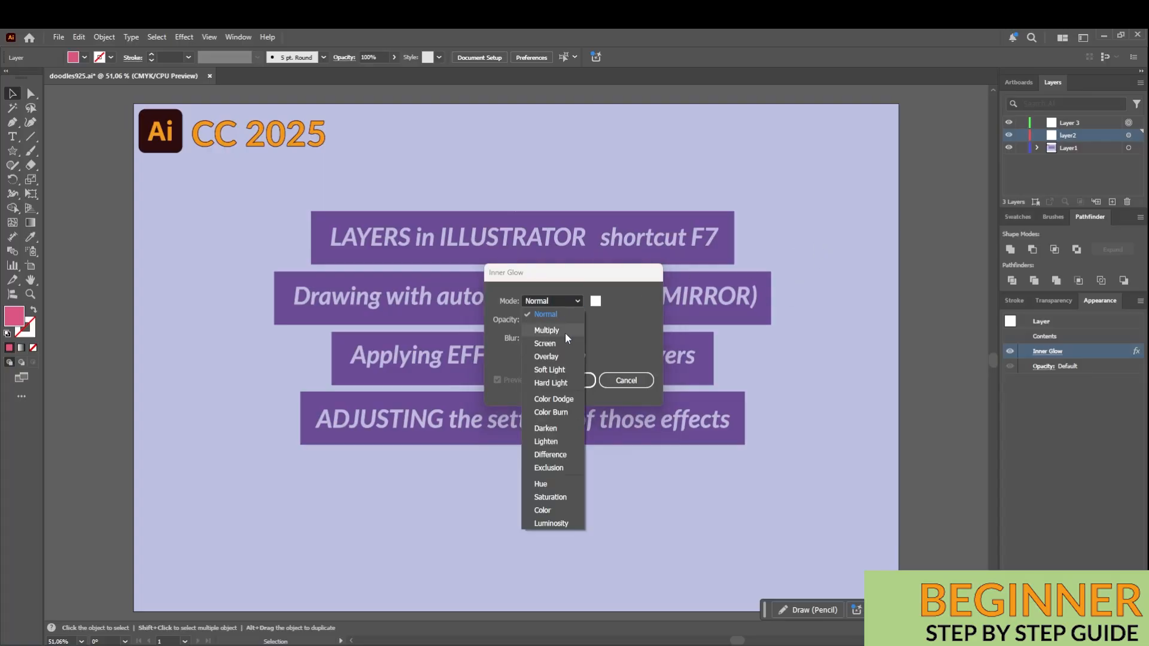
click(563, 357)
click(626, 381)
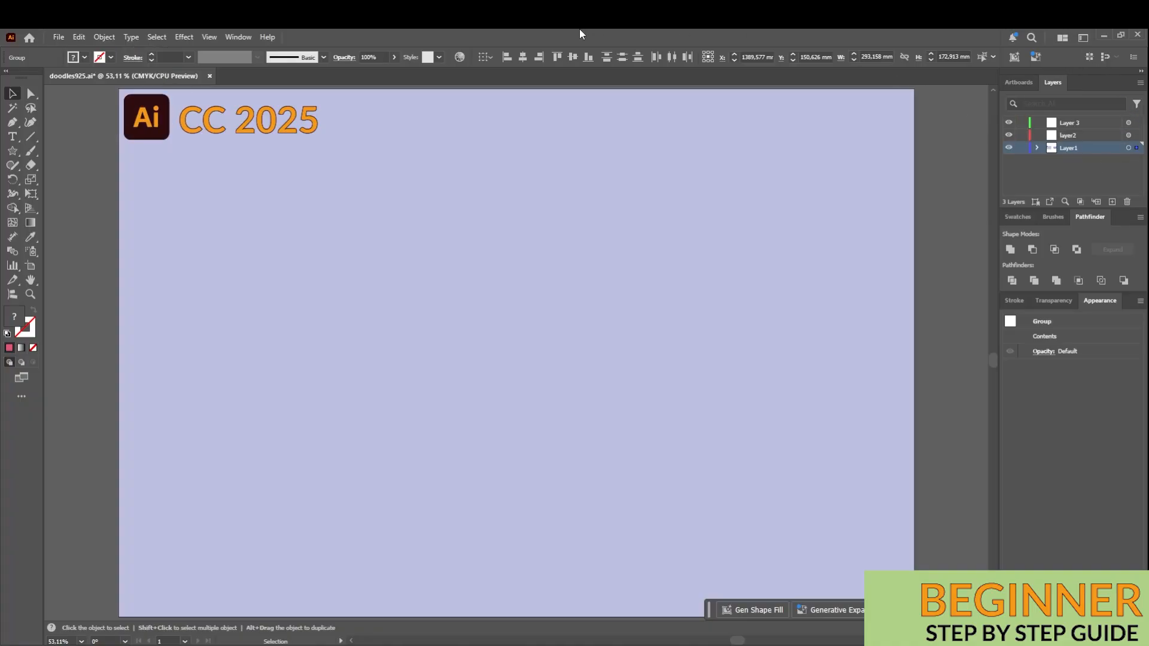
click(239, 37)
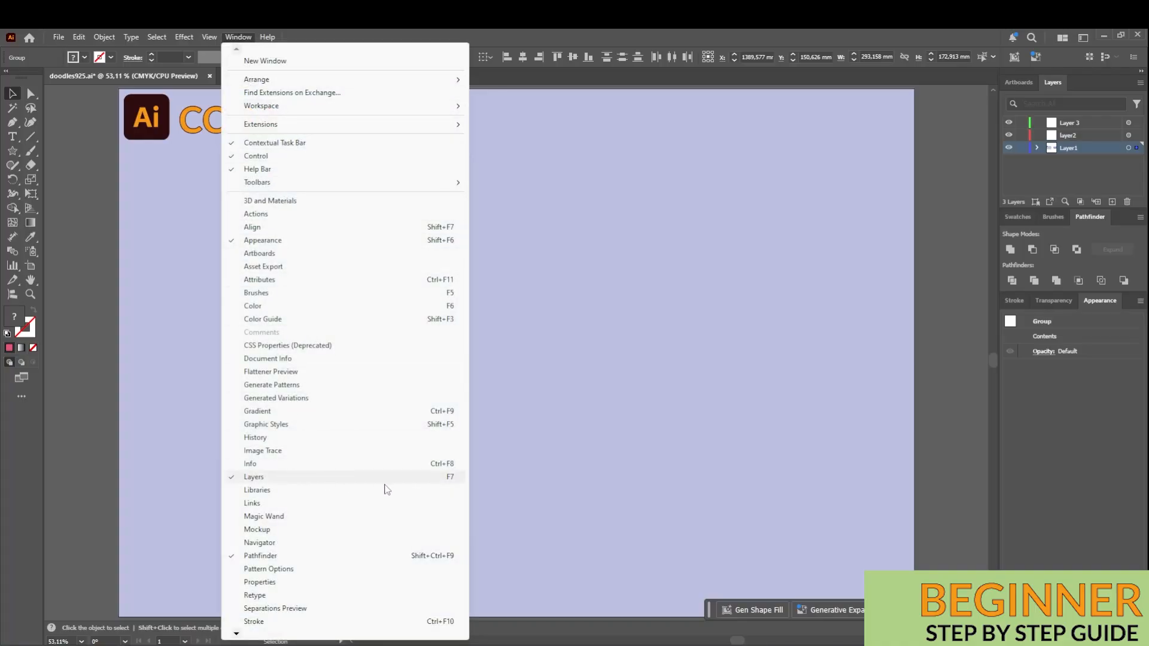
click(608, 358)
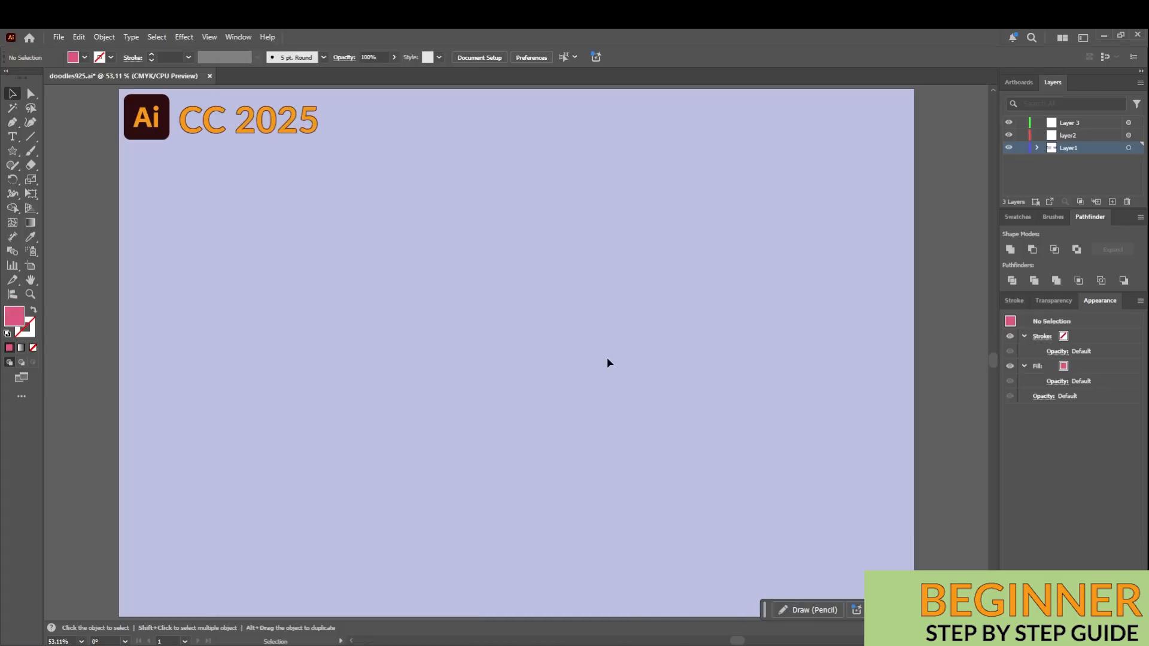
click(1131, 149)
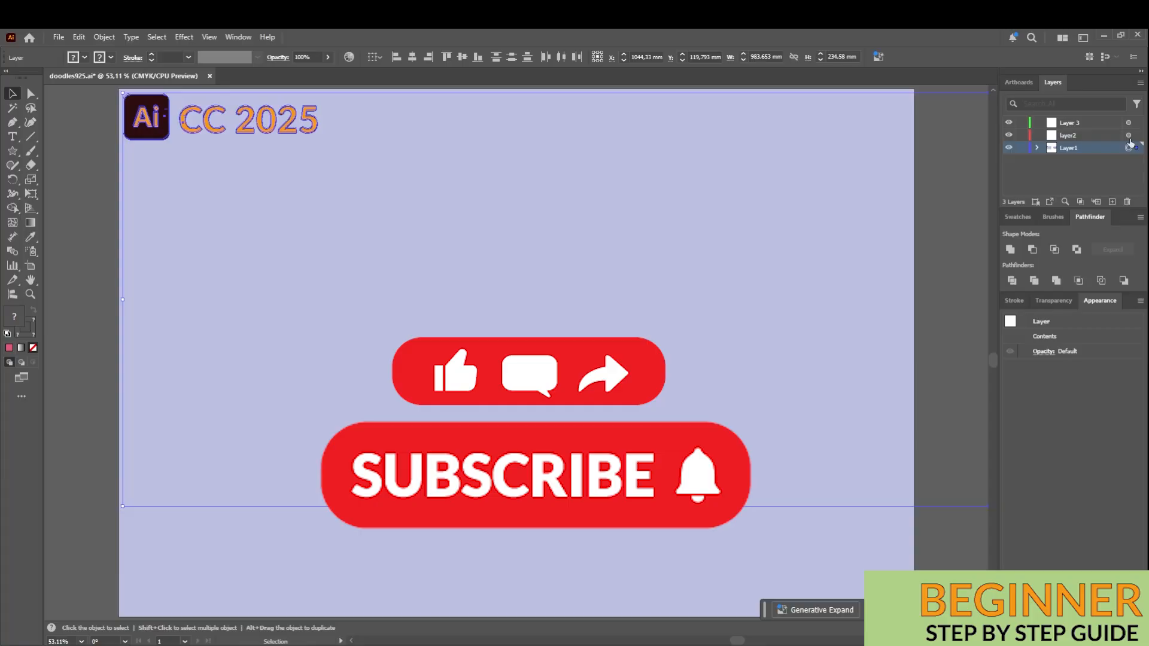
Rename Layer1 as Backdrop and layer2 as mirror
double_click(1076, 148)
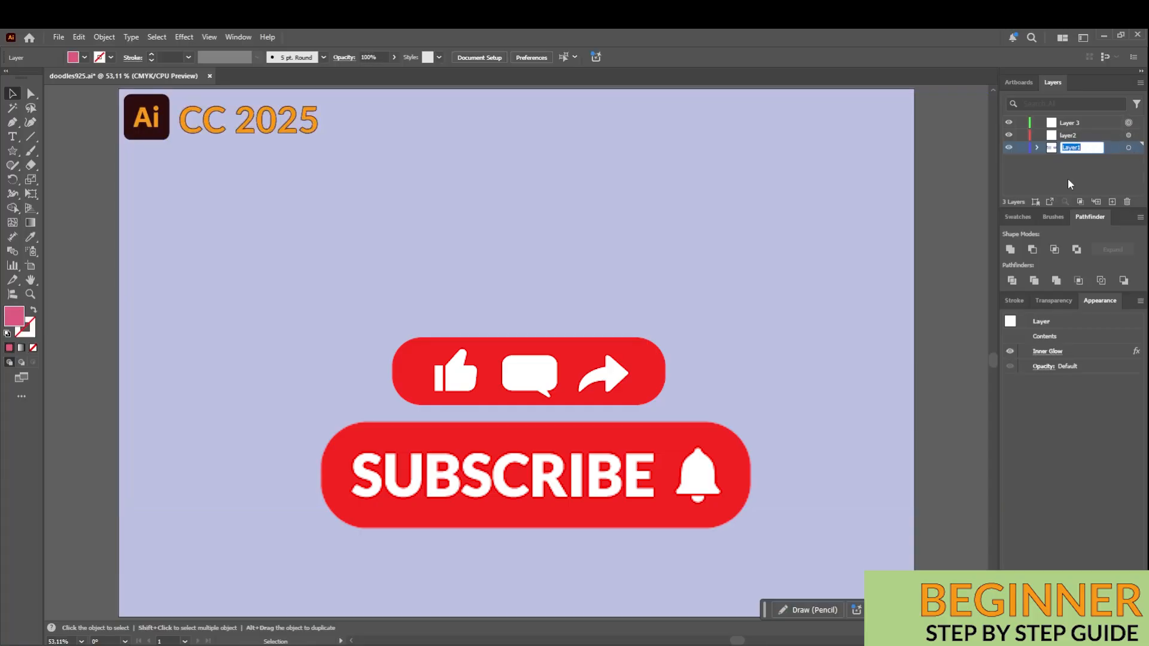
text(Backdrop)
click(1064, 138)
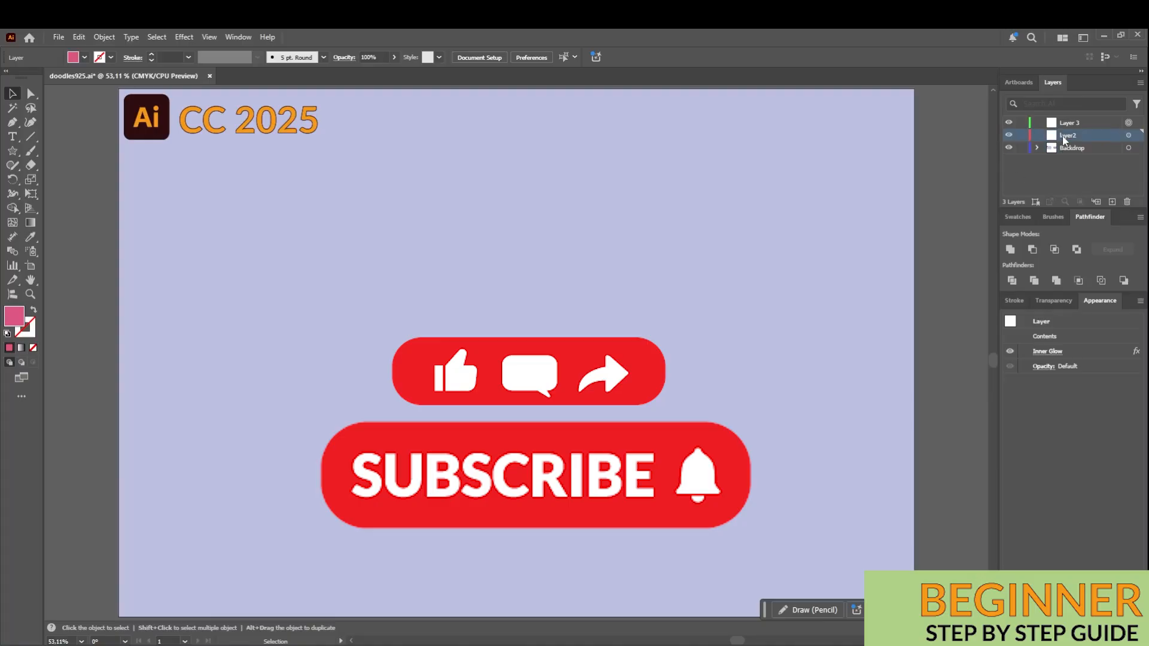
double_click(1064, 137)
text(mirror)
Rename Layer 3 as glow
click(1075, 123)
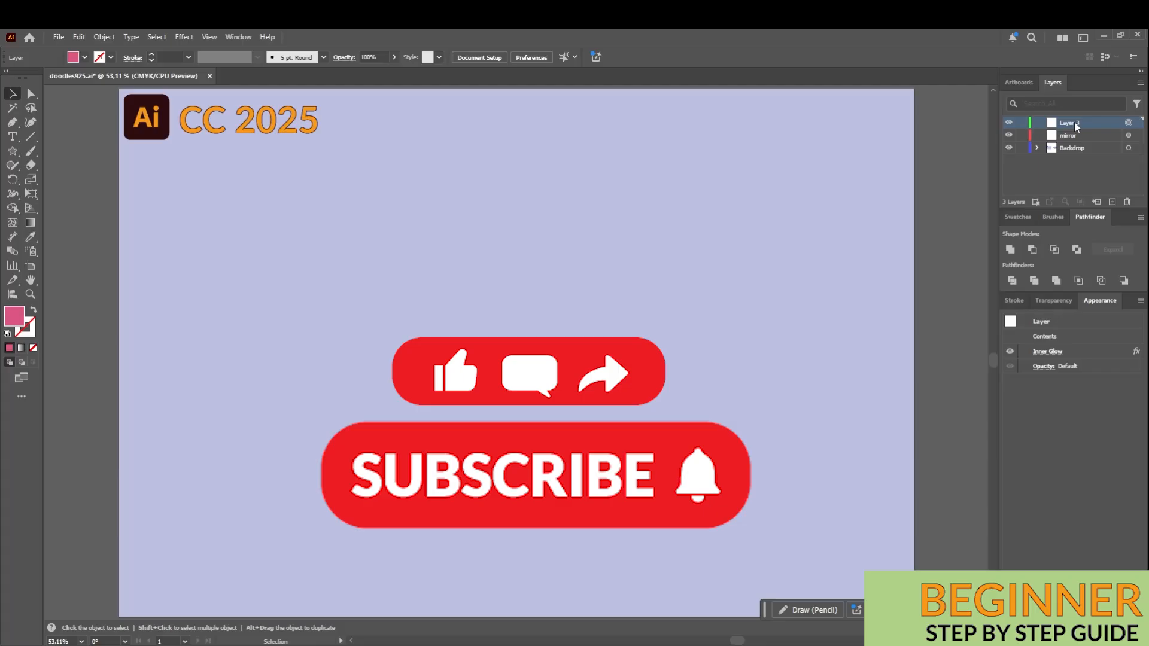
double_click(1075, 123)
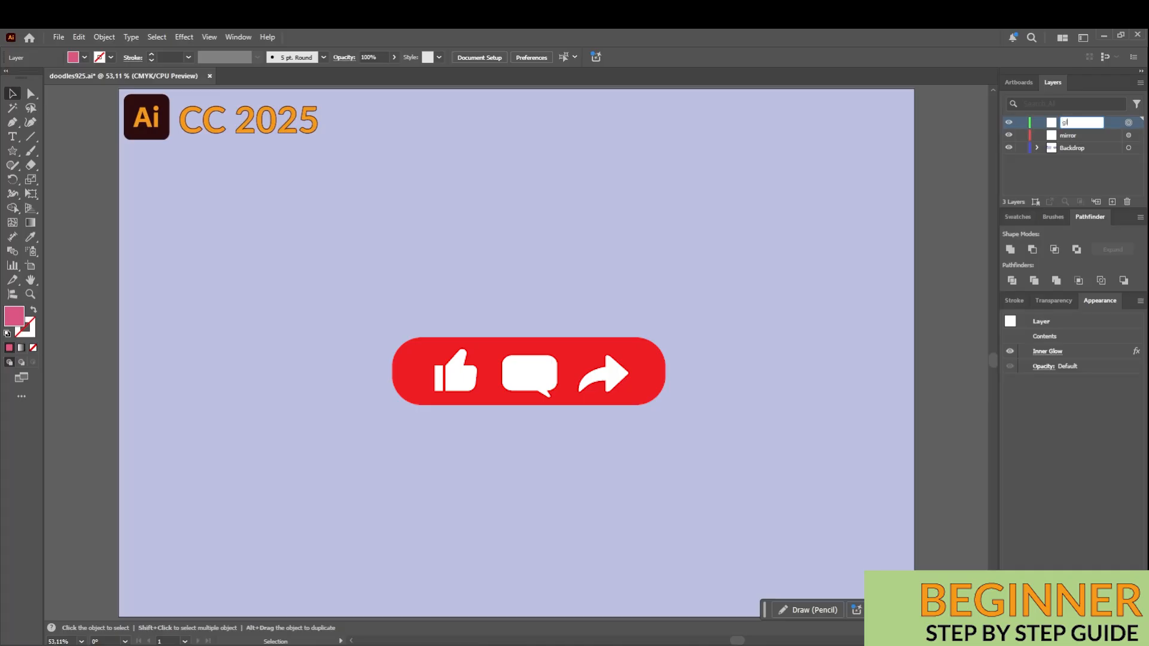
text(glow)
click(1086, 176)
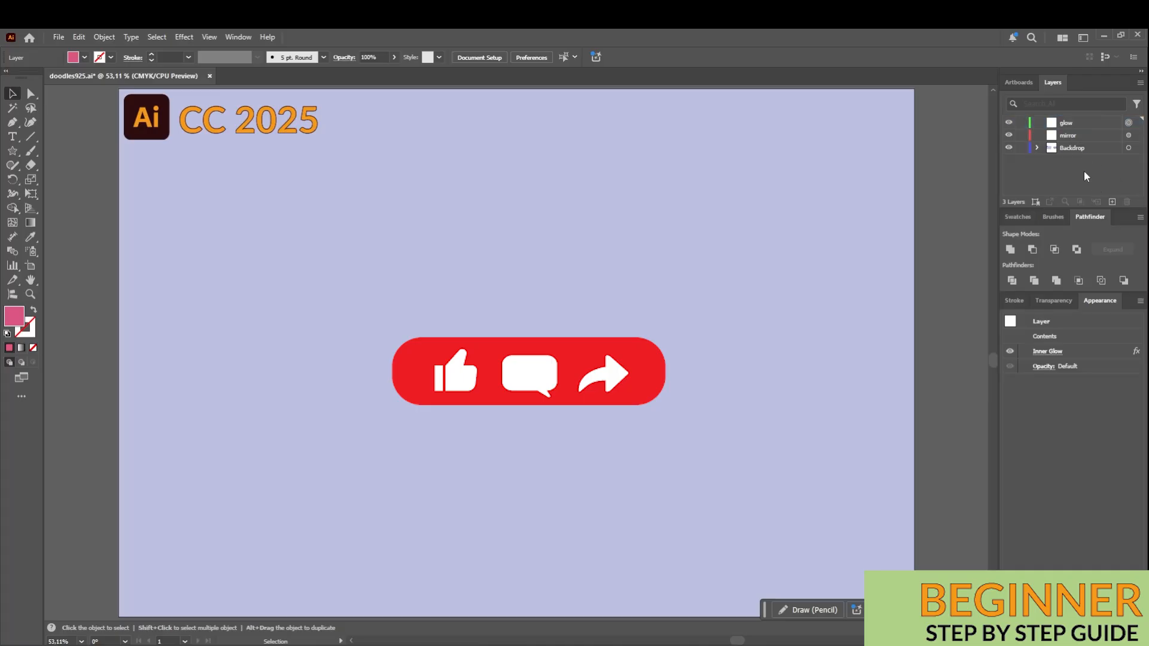
Target the mirror layer and remove its Transform effect
click(1068, 134)
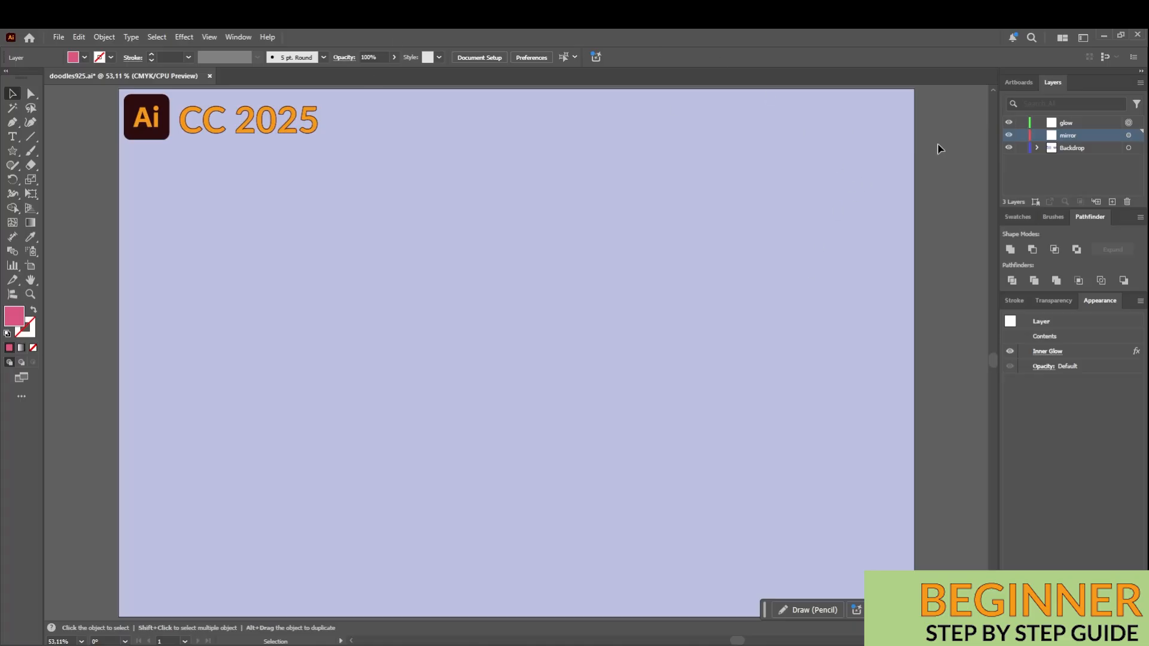
click(1128, 135)
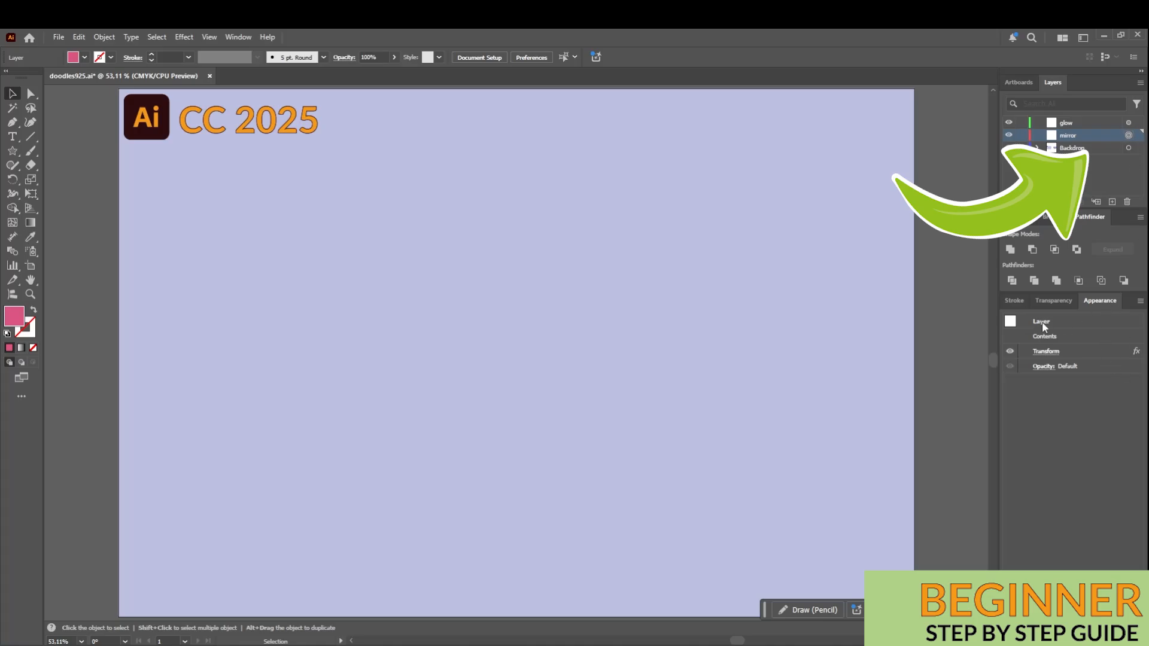
click(1086, 351)
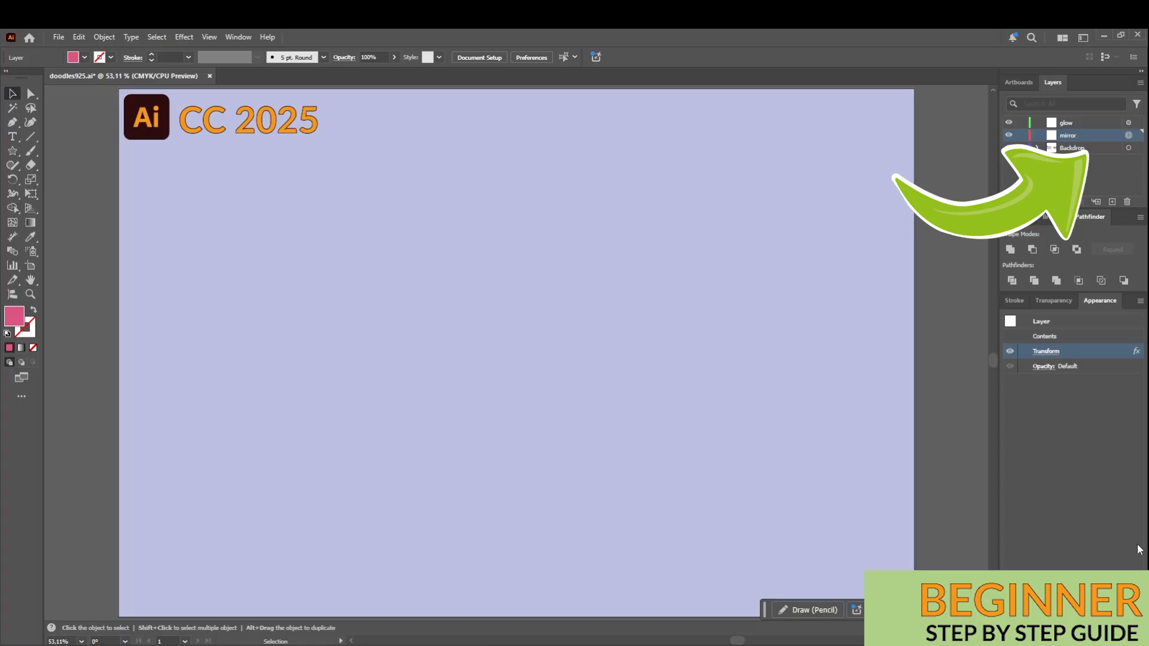
click(1128, 639)
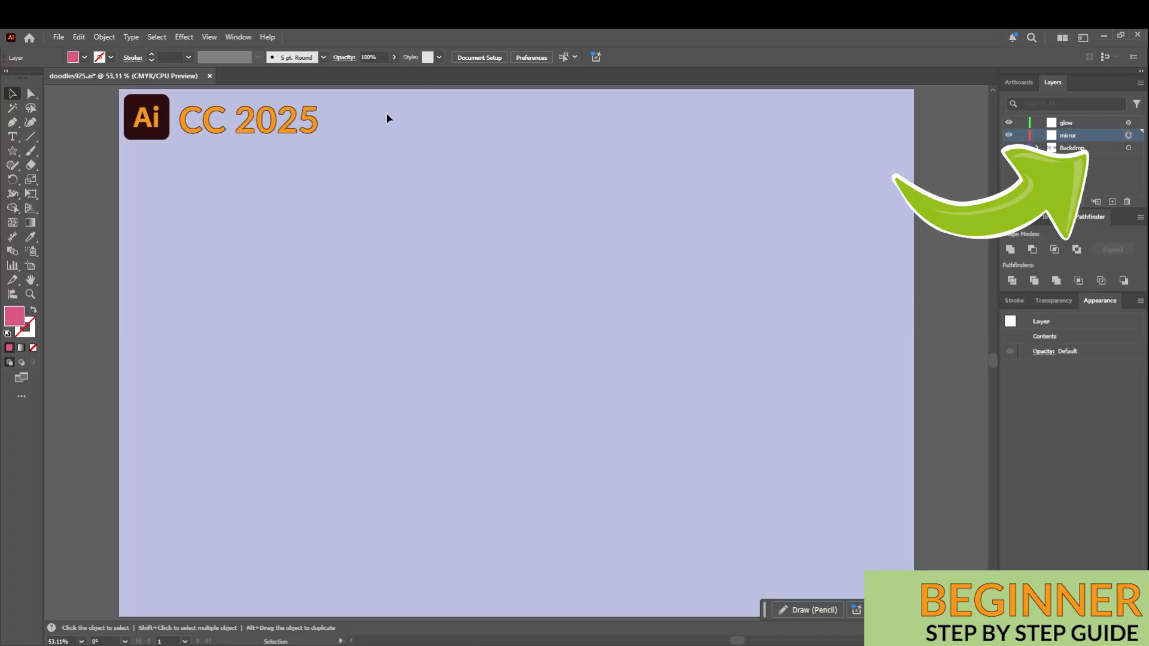
Apply a Transform effect to the mirror layer with Reflect X, the right-middle reference point, 1 copy and a 10 mm horizontal move
click(185, 37)
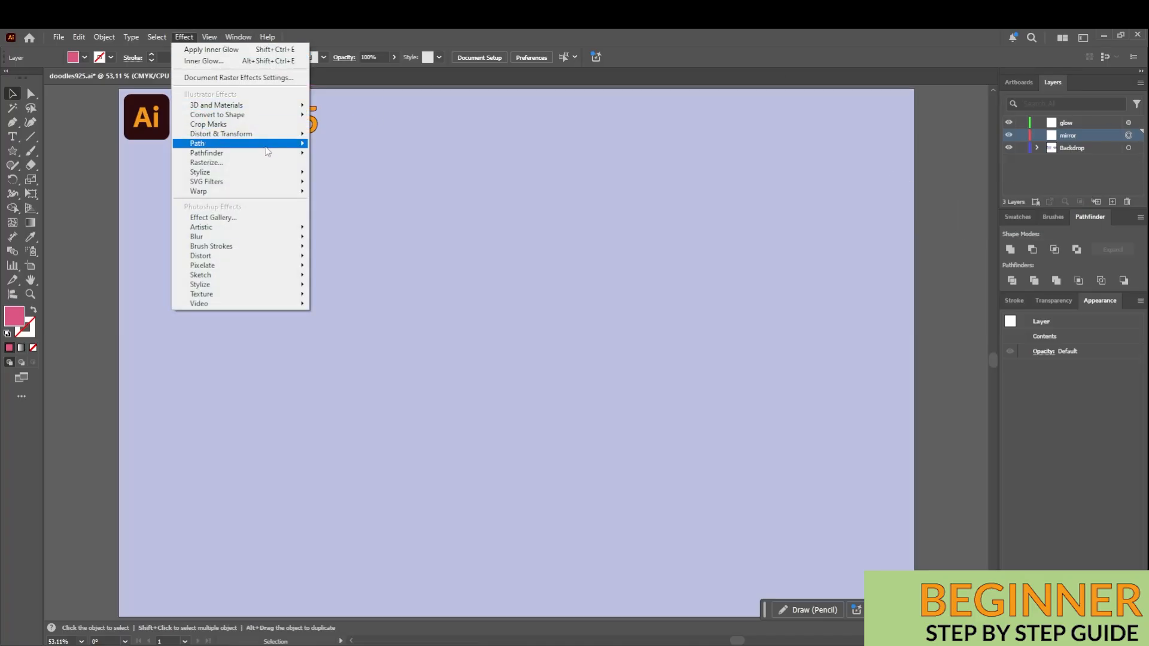
mouse_move(268, 174)
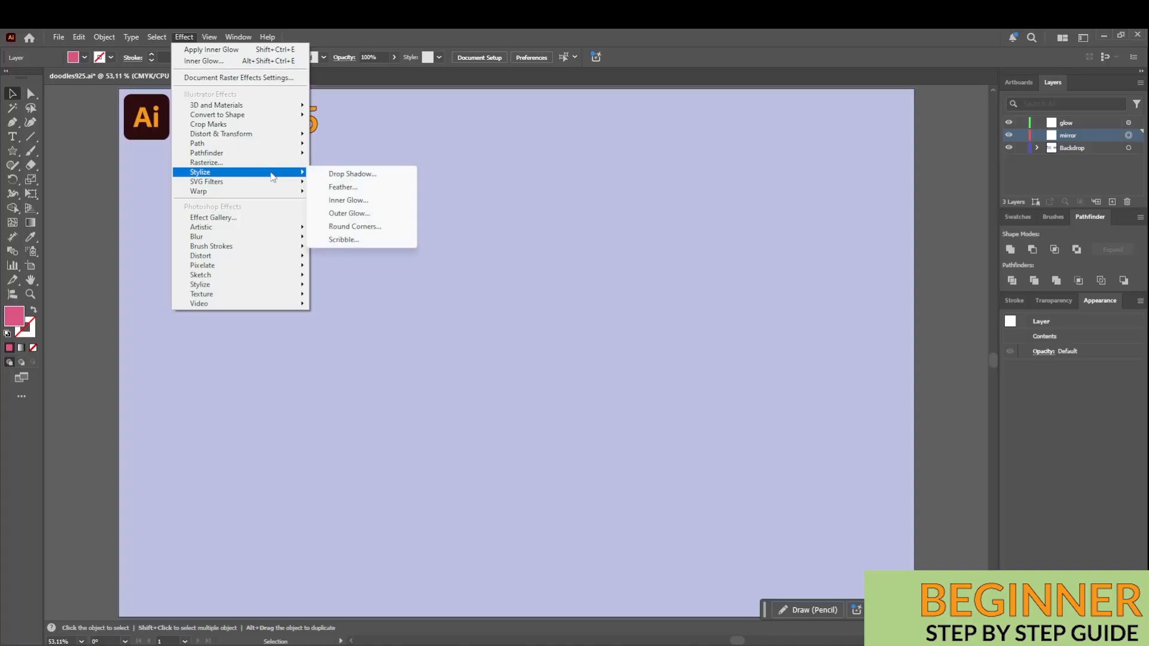
mouse_move(287, 137)
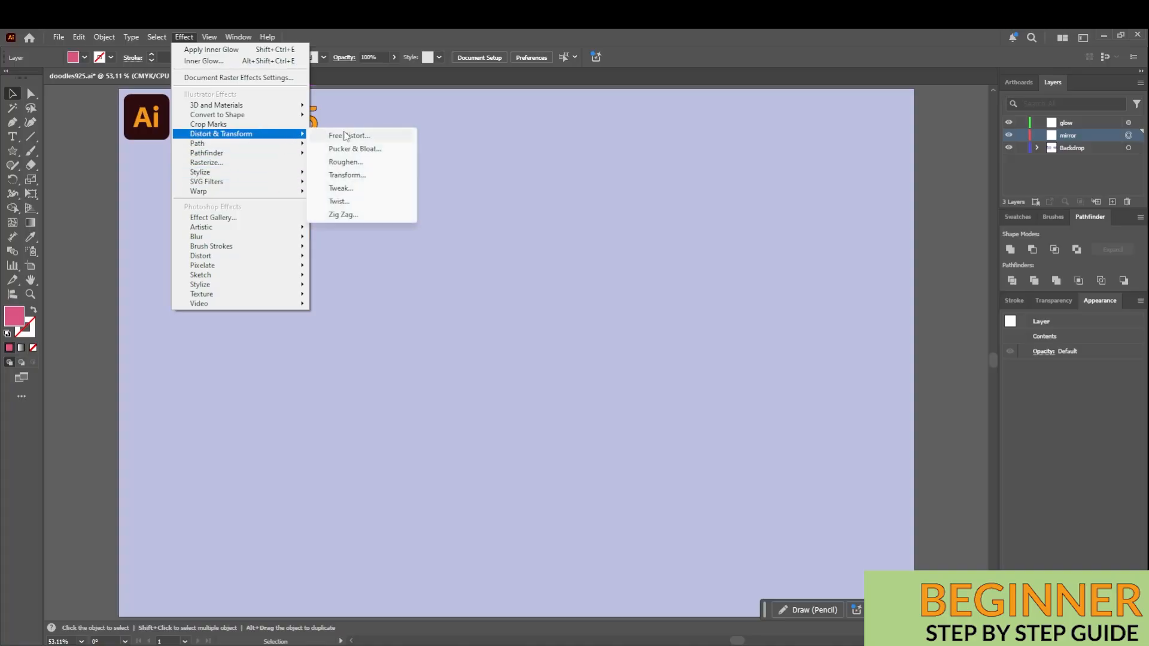
click(348, 175)
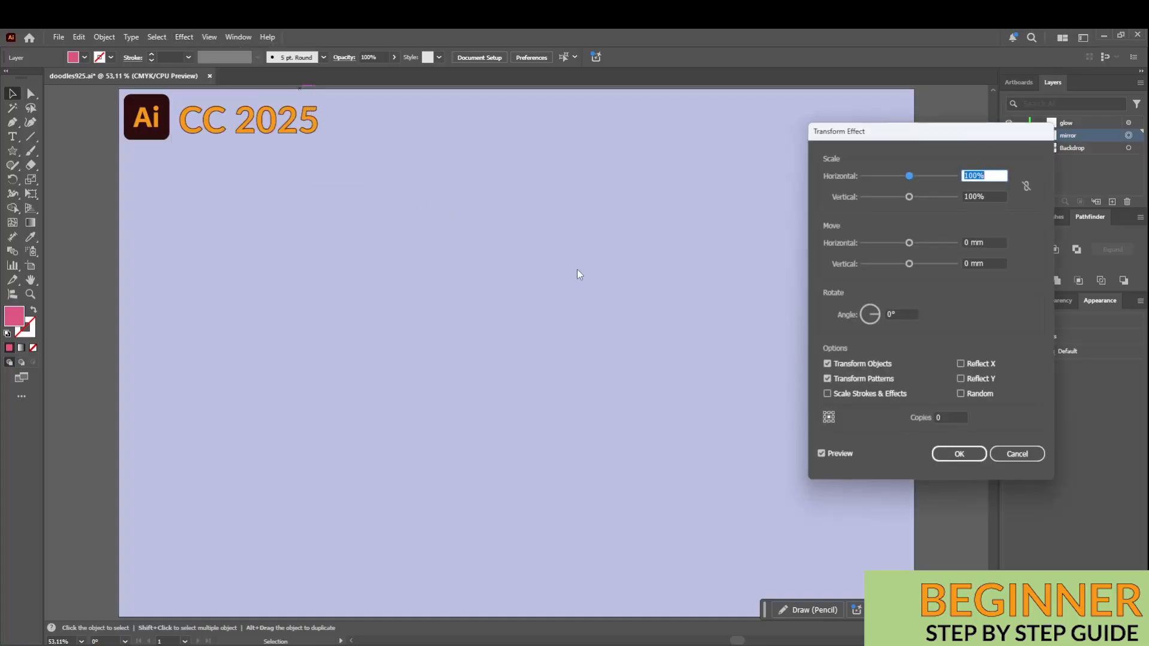
click(961, 364)
click(952, 418)
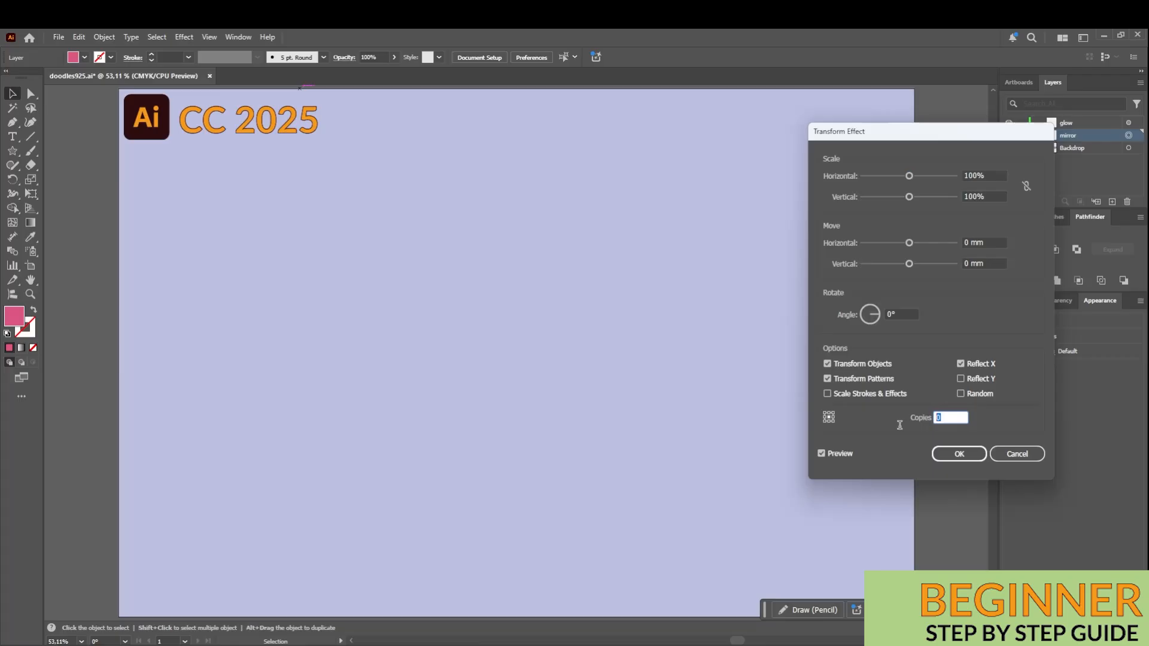
text(1)
double_click(994, 242)
text(10)
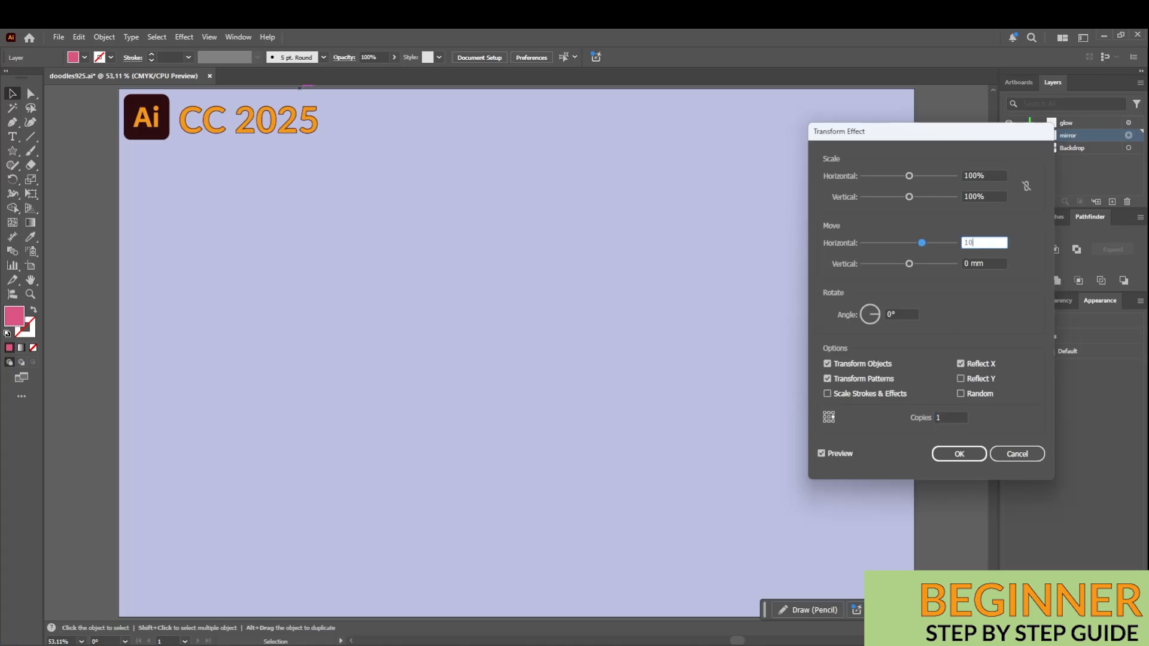
click(959, 455)
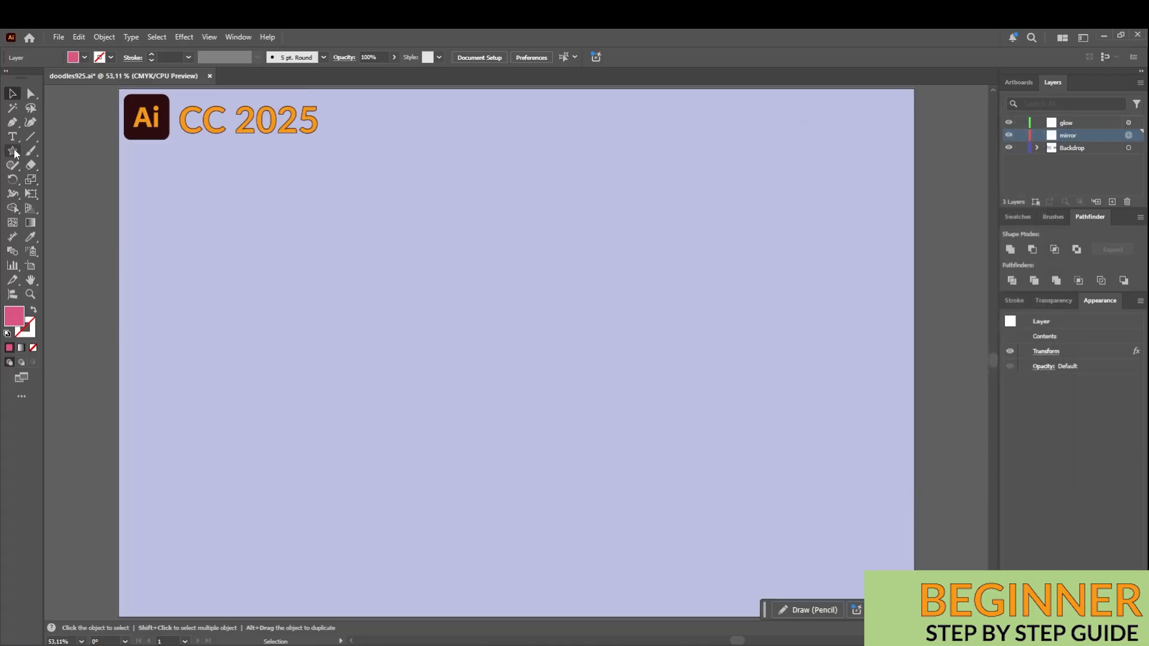
Draw a base rectangle about 71 by 18 mm on the mirror layer and round its left corners to about 7 mm
key(m)
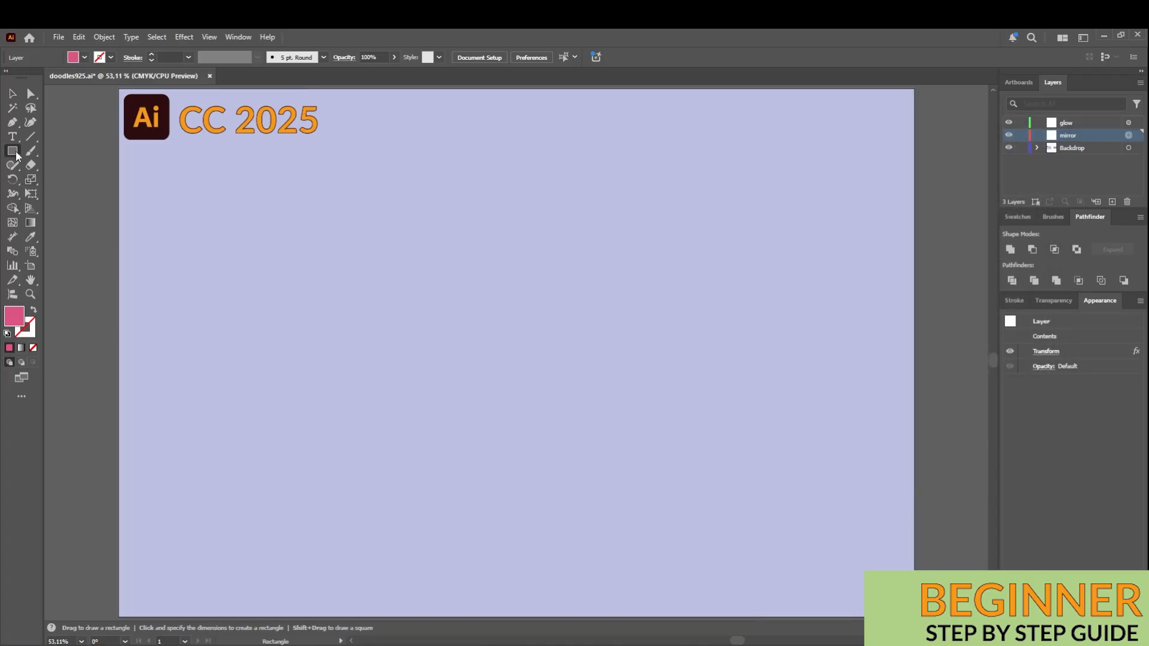
drag(394, 401, 518, 432)
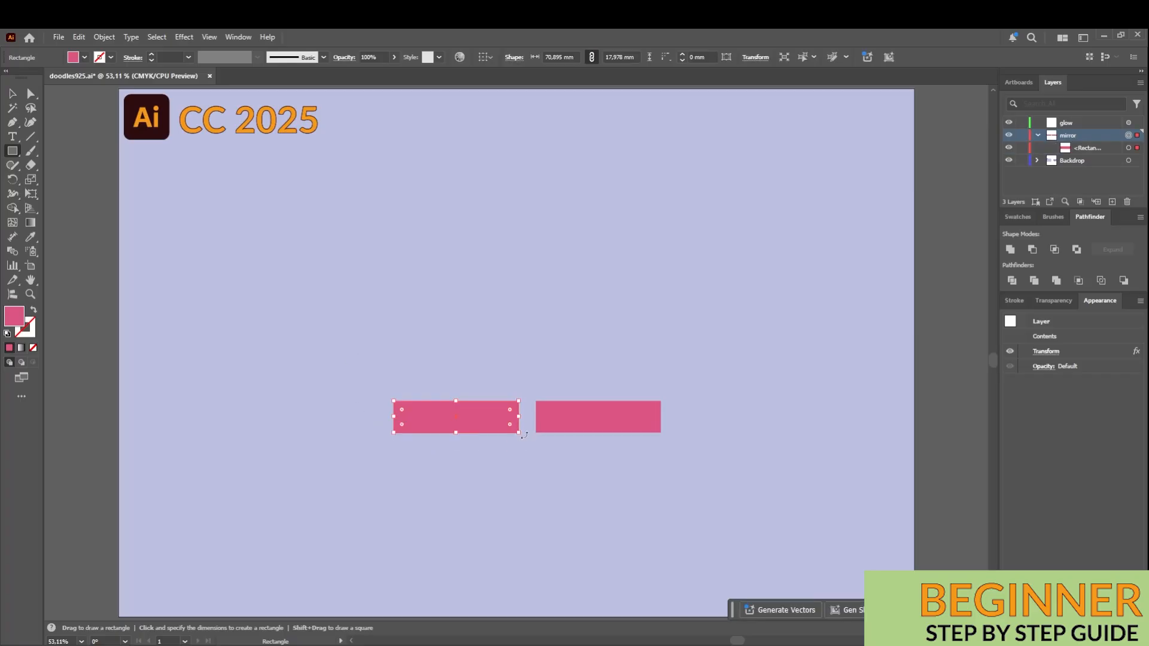
key(a)
drag(379, 382, 425, 451)
drag(402, 410, 410, 416)
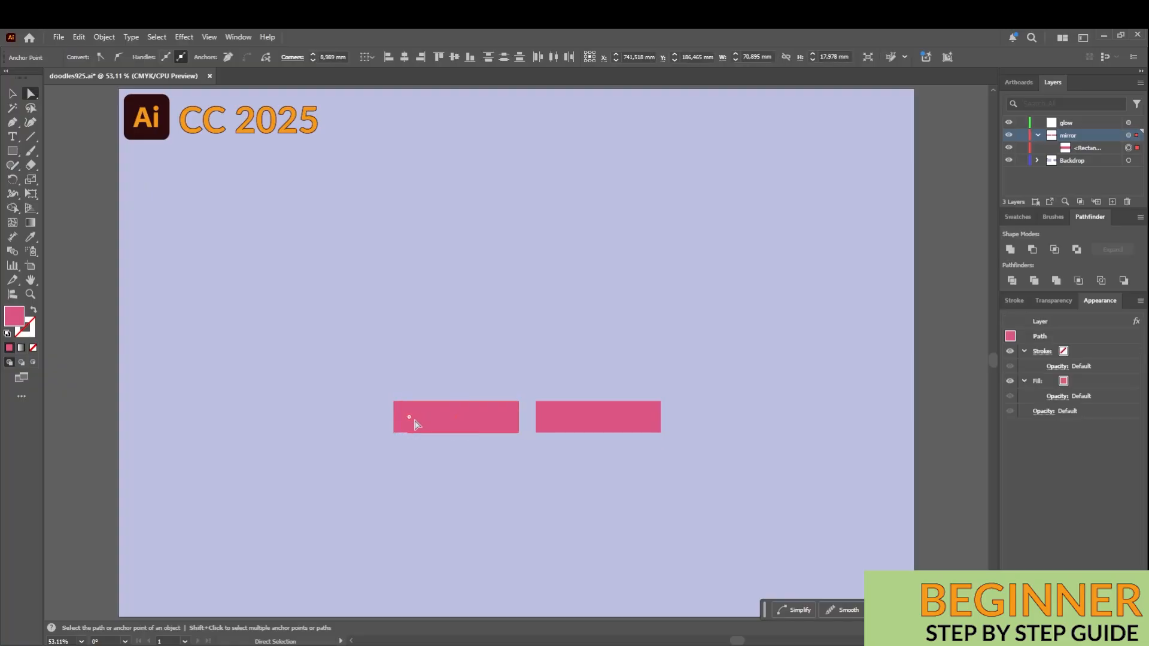
Draw a rectangle about 59 by 85 mm rising from the base, and a blue ellipse about 66 by 100 mm overlapping its left side
click(15, 150)
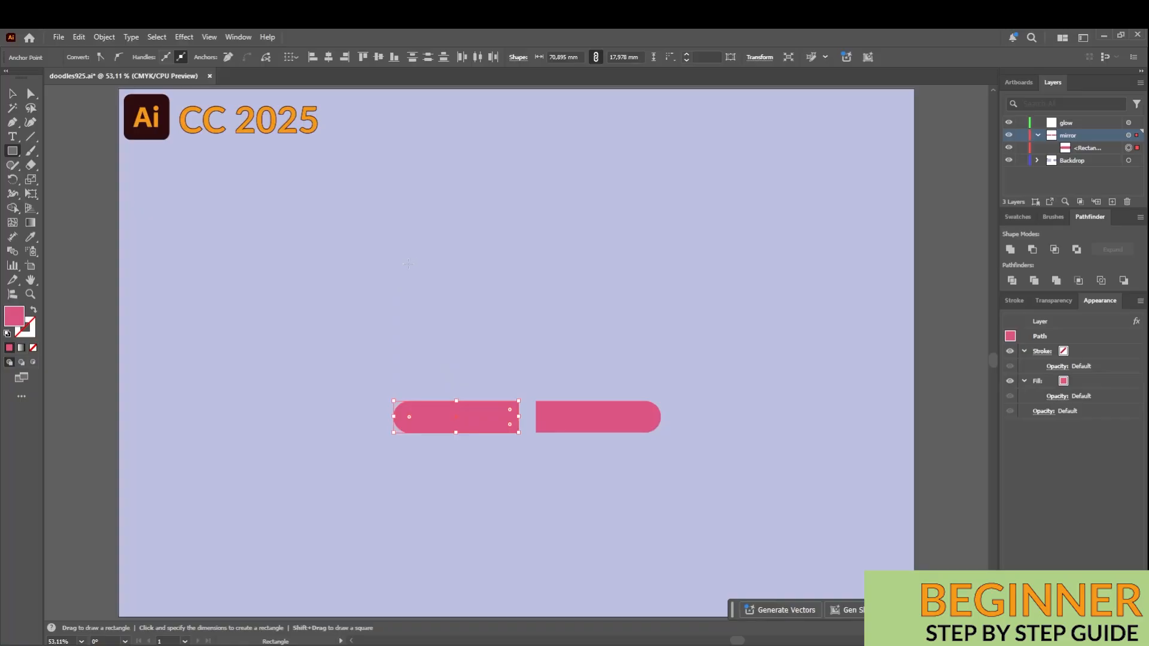
drag(415, 263, 518, 413)
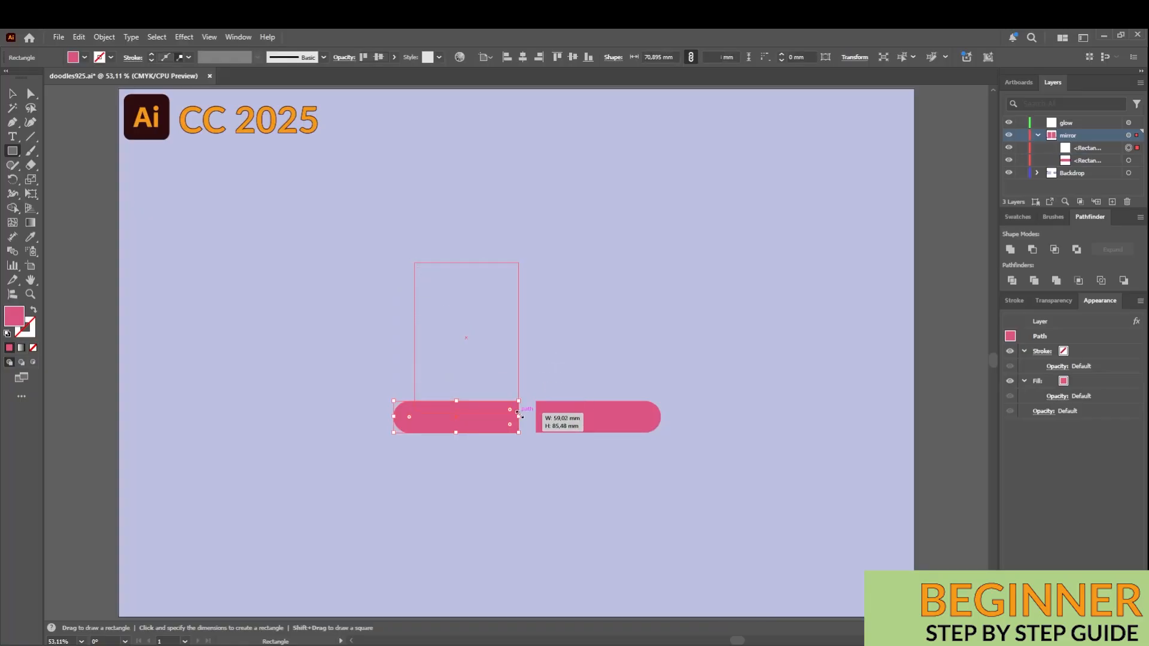
alt+click(11, 156)
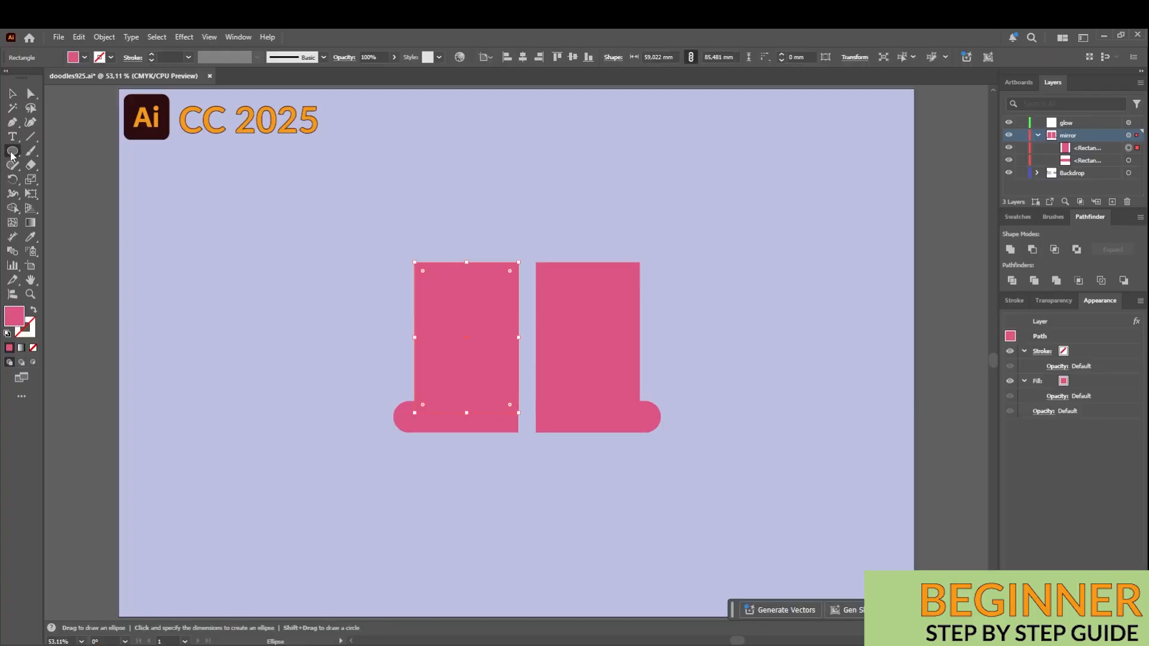
drag(362, 214, 479, 390)
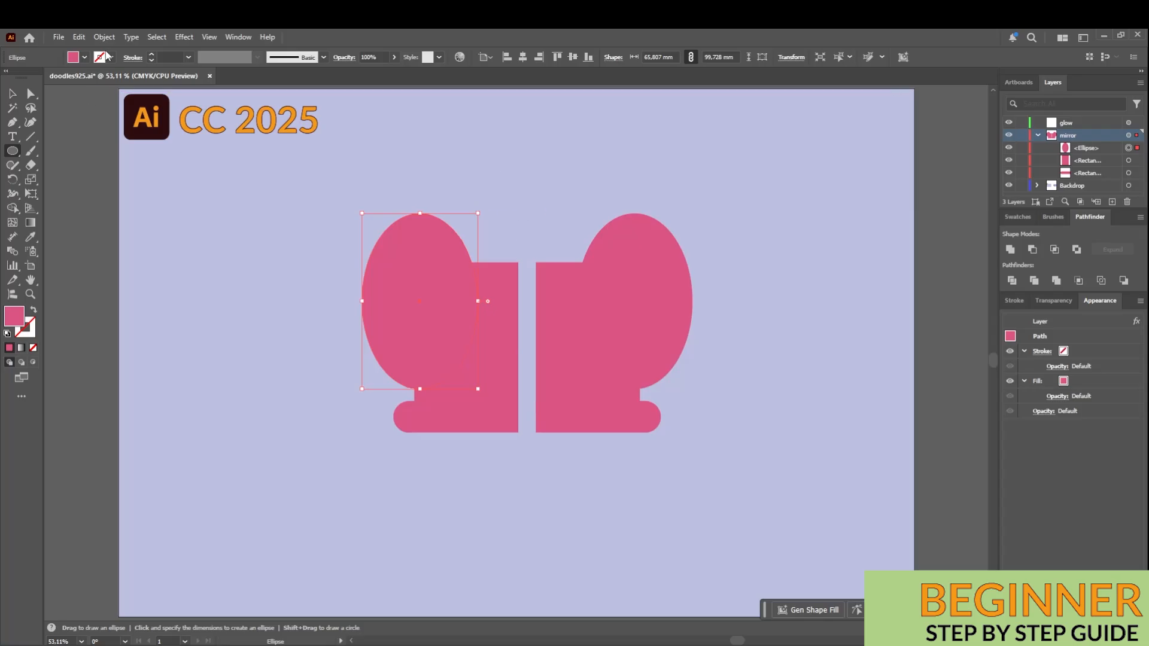
click(85, 58)
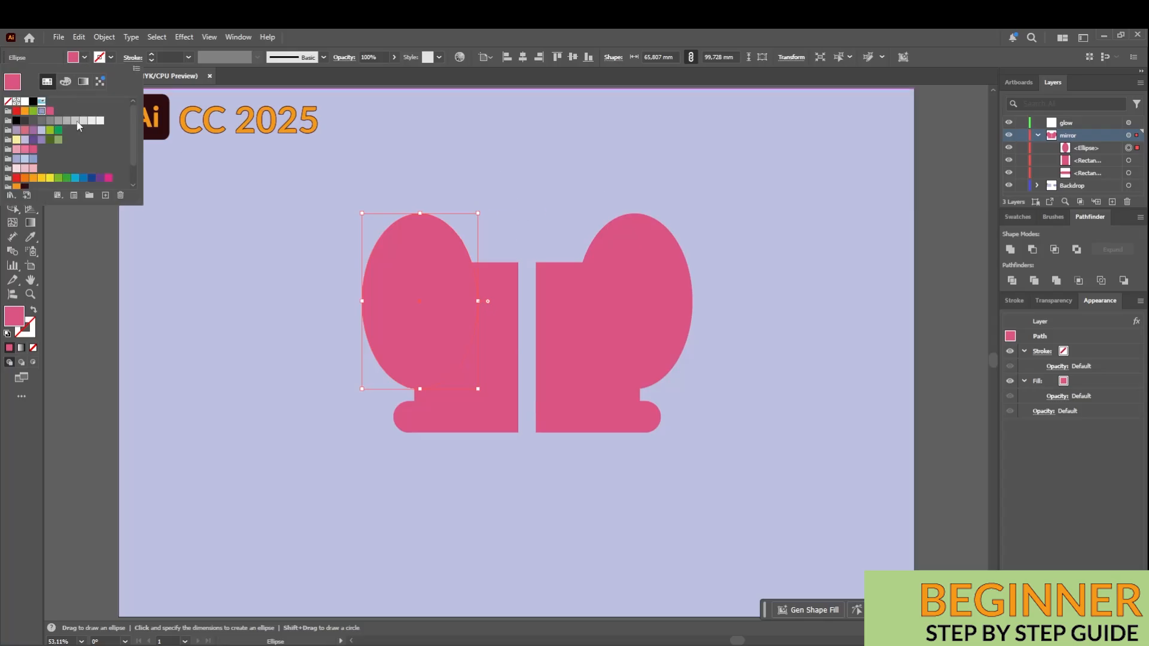
click(41, 111)
click(463, 34)
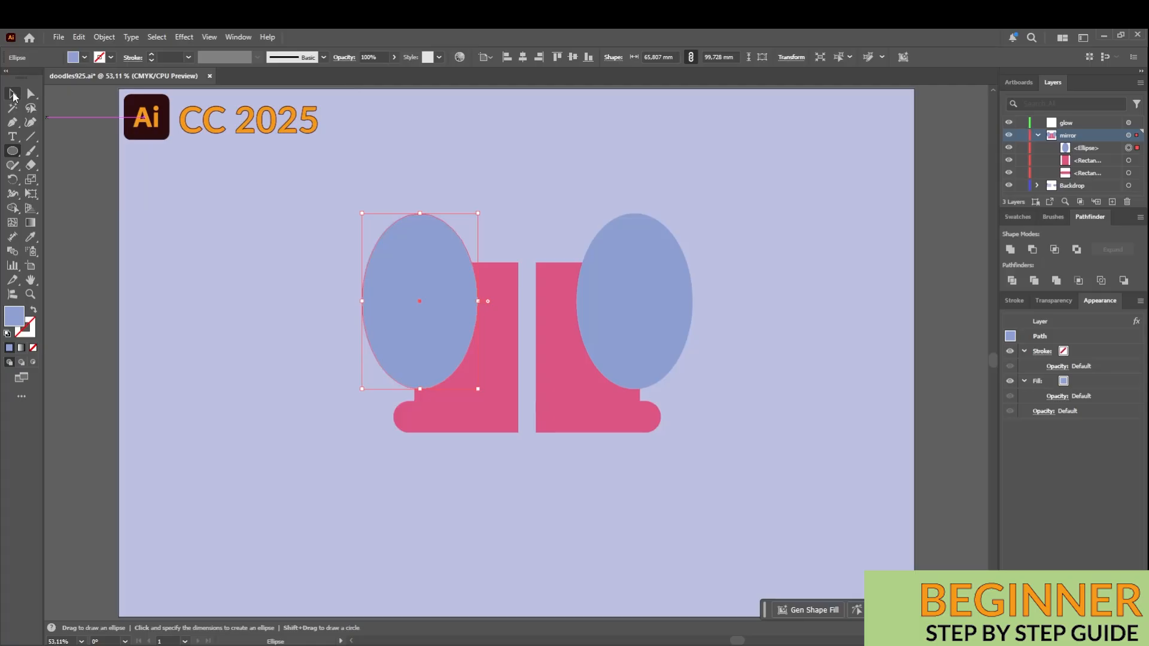
Lower the blue ellipse slightly and subtract it from the tall rectangle to leave a concave outer edge
key(v)
drag(482, 210, 486, 234)
drag(427, 290, 429, 314)
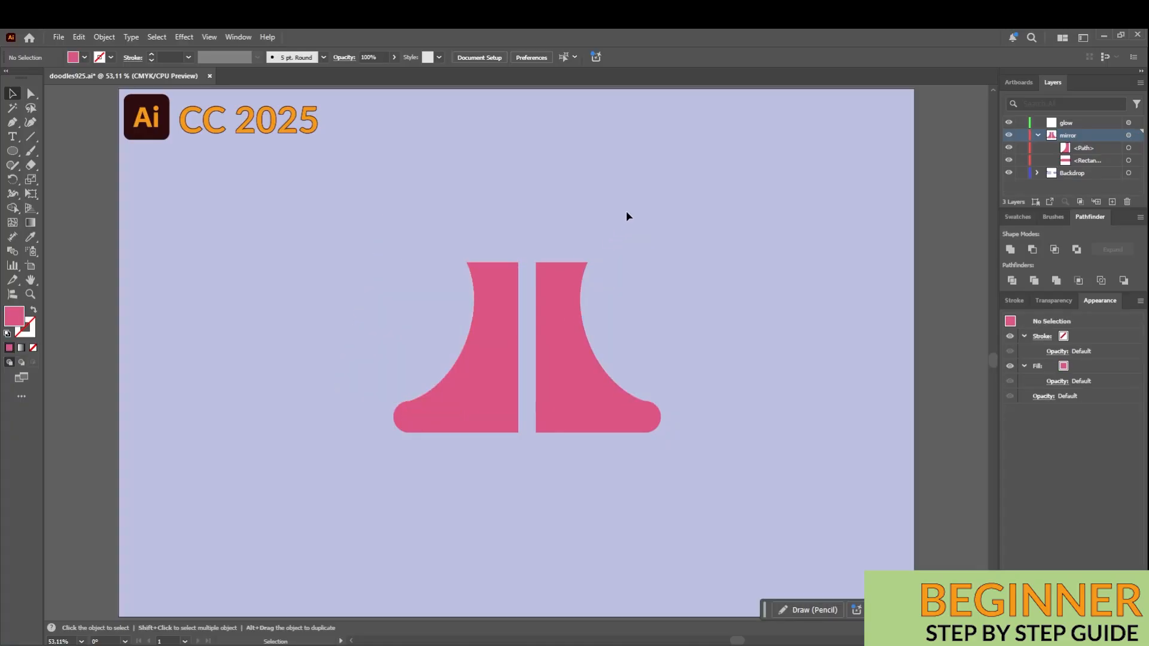
Stack three progressively narrower rounded rectangles on top of the curved body, the uppermost about 19 by 14 mm
click(9, 150)
alt+click(9, 150)
alt+click(9, 149)
alt+click(9, 153)
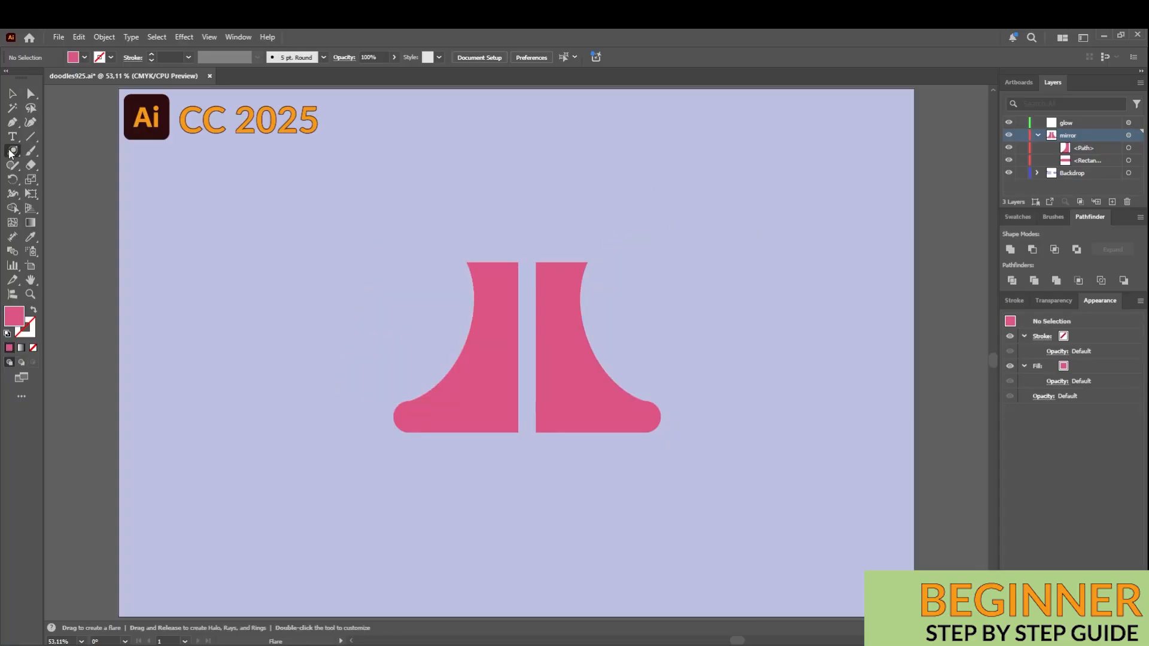
alt+click(10, 154)
alt+click(10, 153)
drag(460, 250, 519, 271)
drag(473, 240, 519, 251)
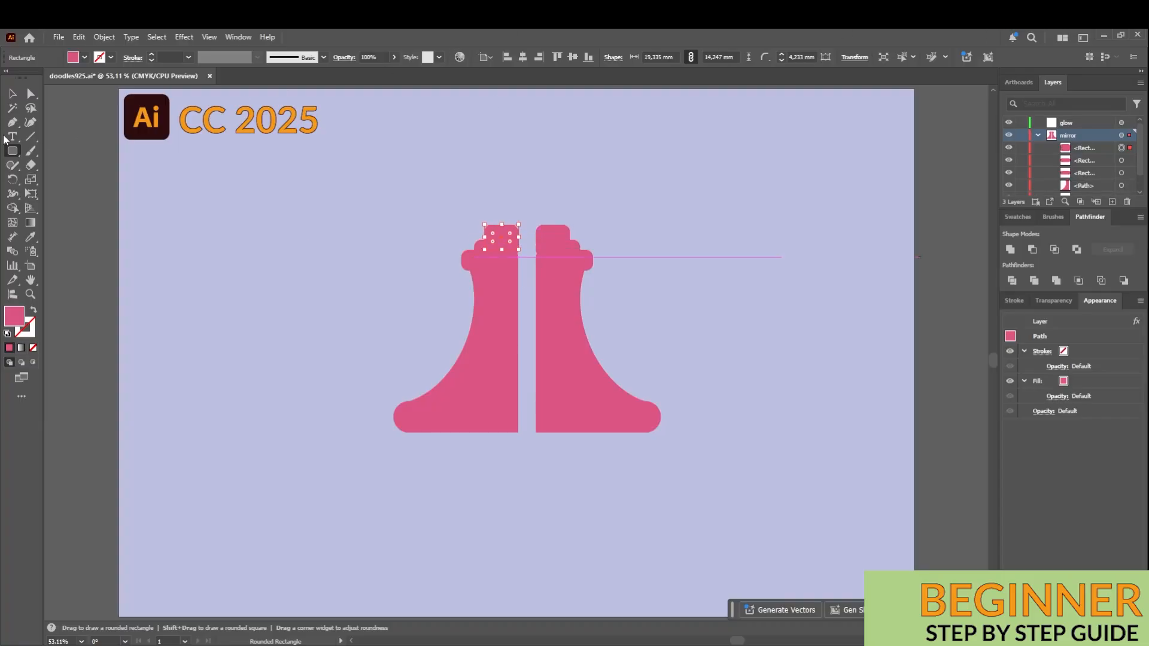
Place a vertically flipped copy of the curved body, scaled to about 25 by 34 mm, above the collars and right-align all pieces
key(v)
click(480, 340)
alt+drag(481, 340, 476, 239)
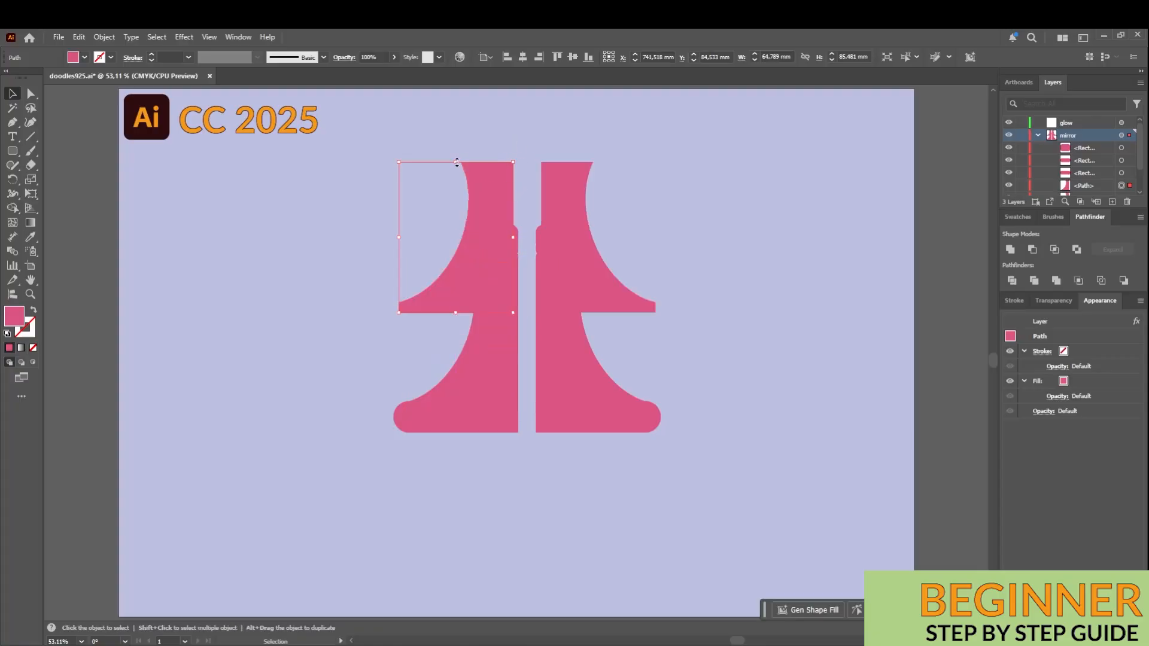
drag(455, 162, 472, 468)
drag(480, 419, 483, 179)
scroll(525, 233, up, 2)
drag(516, 127, 505, 274)
click(519, 203)
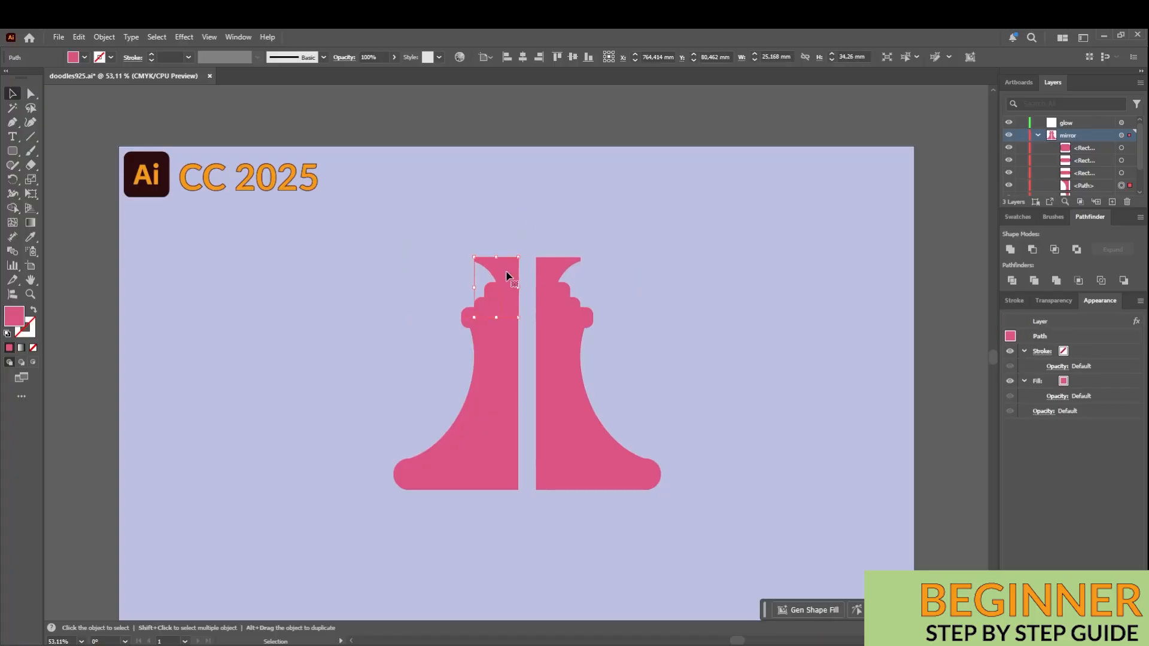
drag(449, 196, 497, 511)
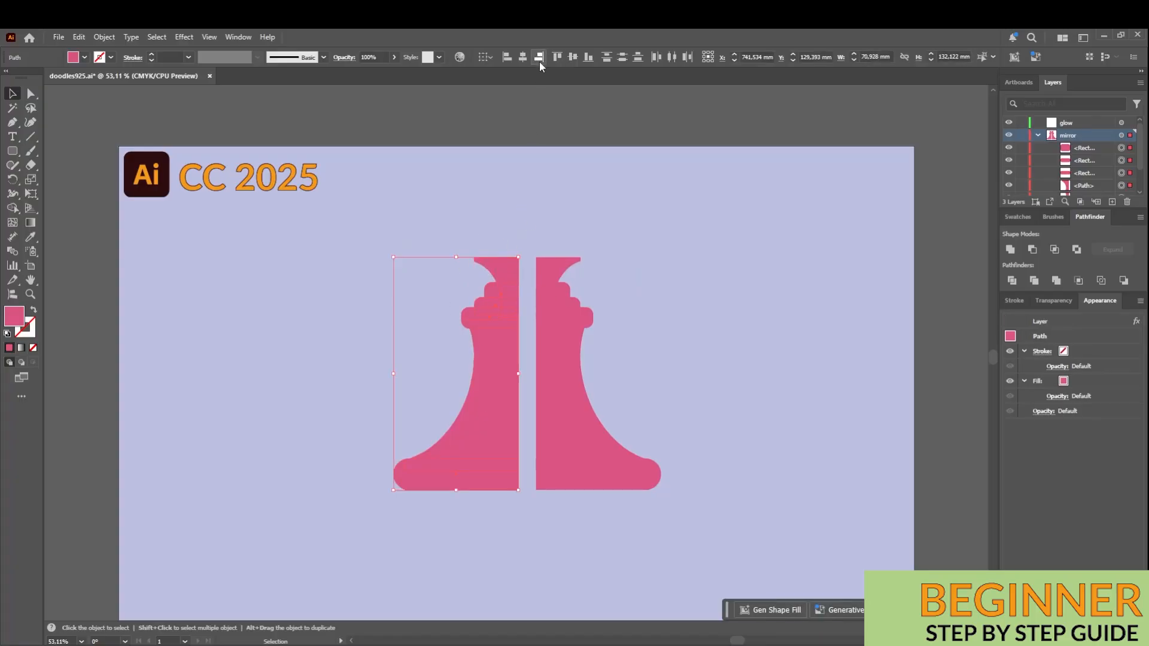
click(634, 224)
Draw a rounded rectangle about 32 by 27 mm as the tower's head and two small upright rounded rectangles across its upper edge
click(15, 151)
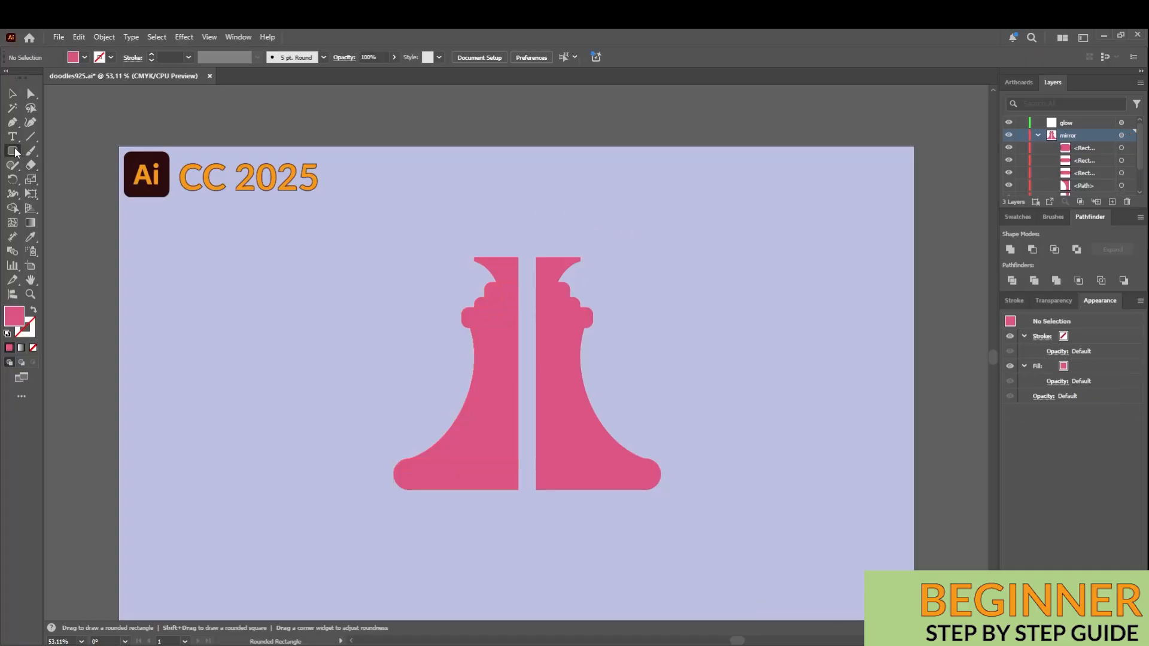
drag(462, 220, 519, 267)
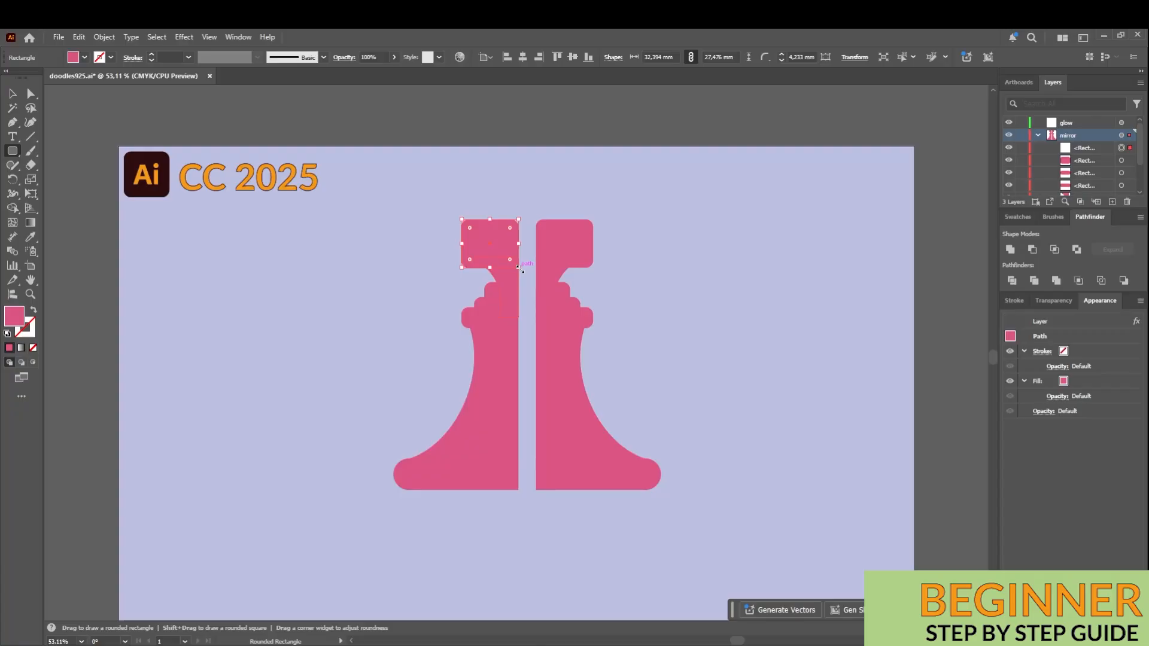
mouse_move(469, 197)
mouse_down()
mouse_move(506, 223)
mouse_move(509, 243)
mouse_move(485, 235)
mouse_move(521, 223)
mouse_move(527, 235)
mouse_up()
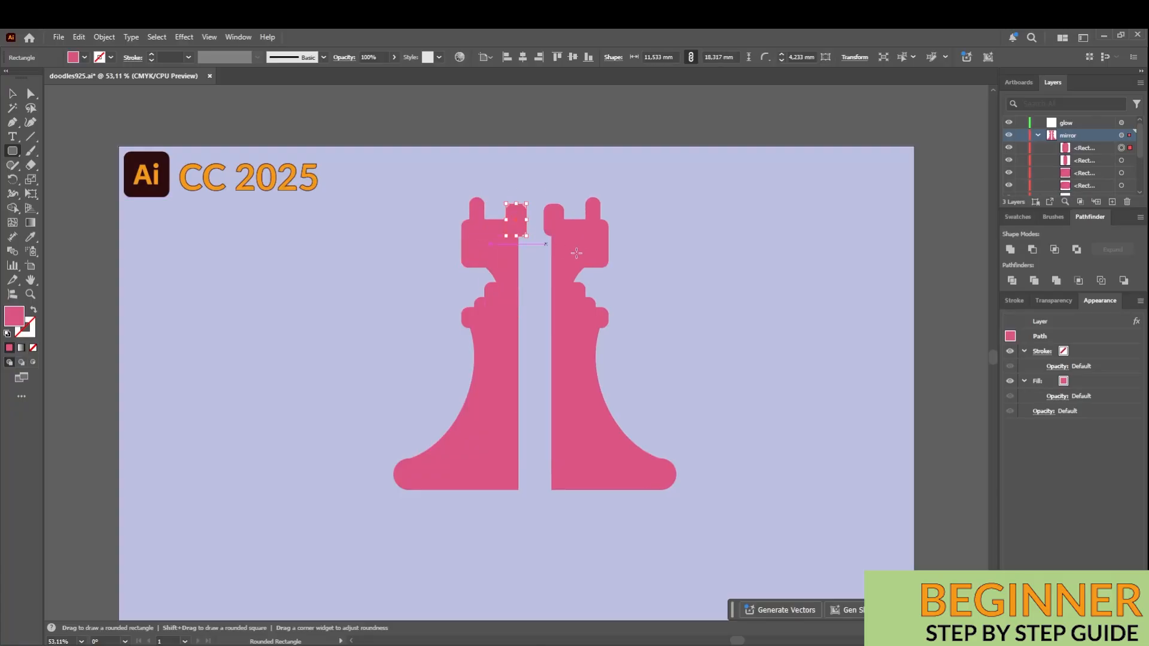
Subtract the two small upright rectangles from the tower's head to cut the battlement notches
click(12, 93)
shift+click(479, 210)
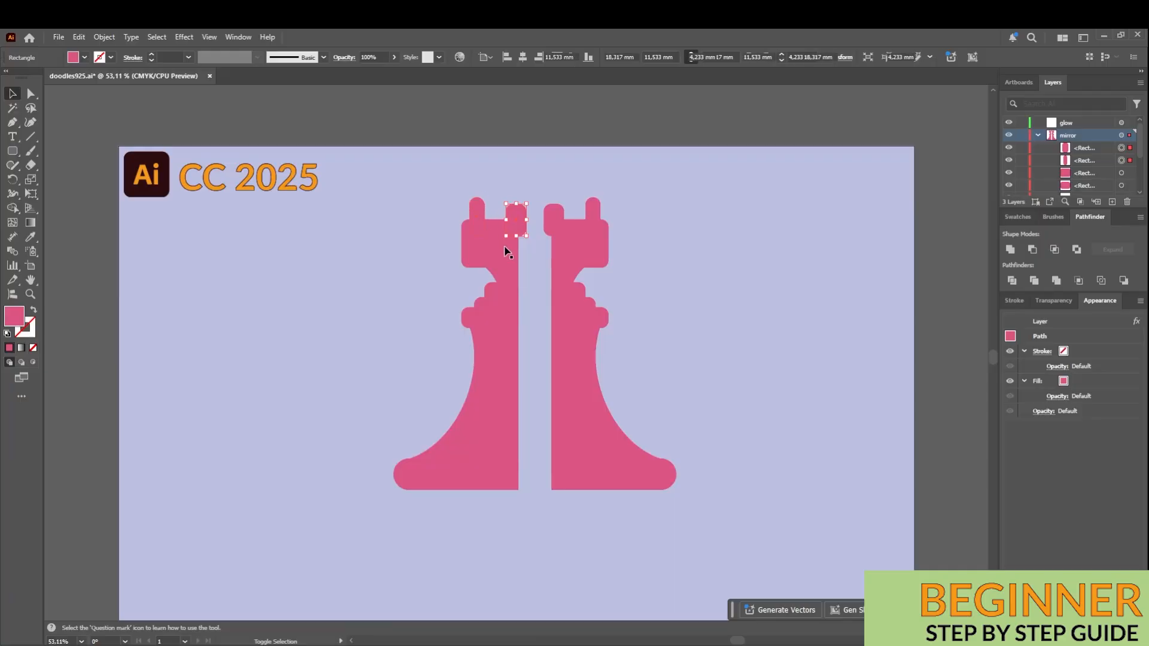
shift+click(492, 252)
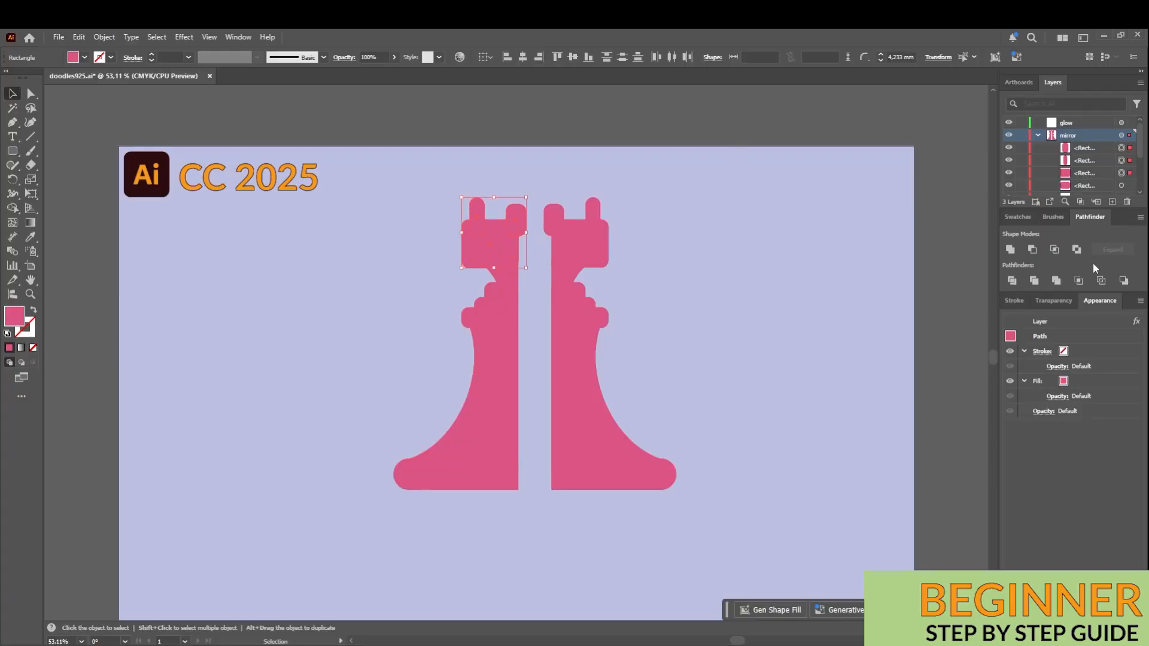
click(1034, 250)
click(721, 313)
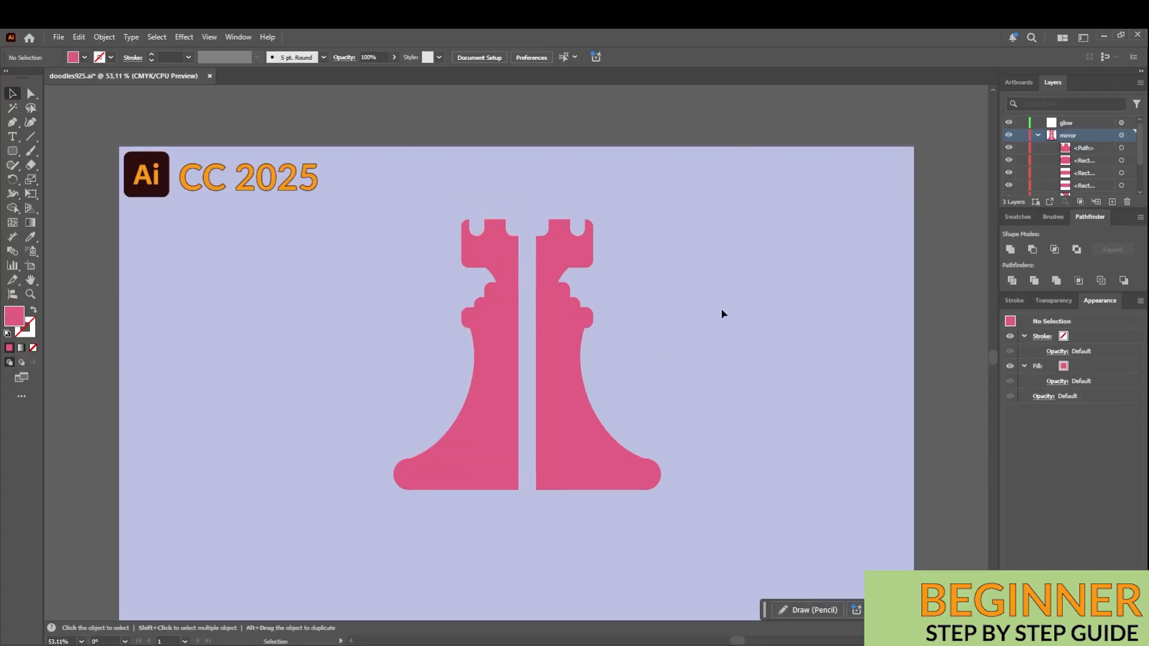
Set the horizontal move in the mirror layer's Transform effect to 0 mm to close the gap between the halves
click(1122, 135)
click(1048, 352)
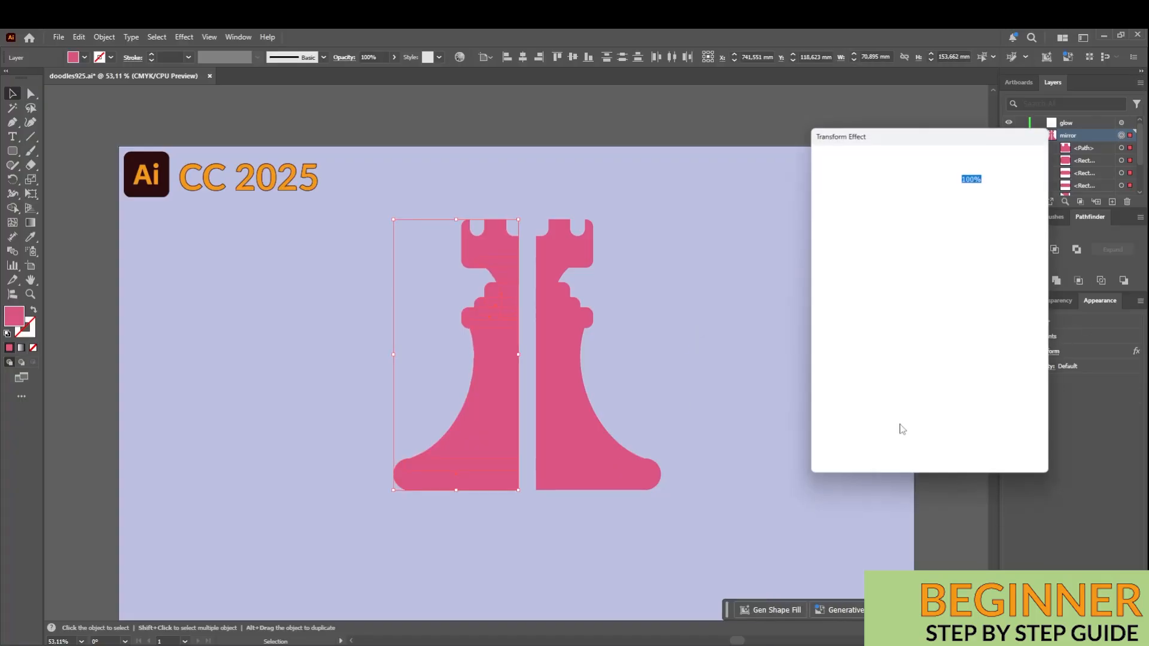
click(973, 243)
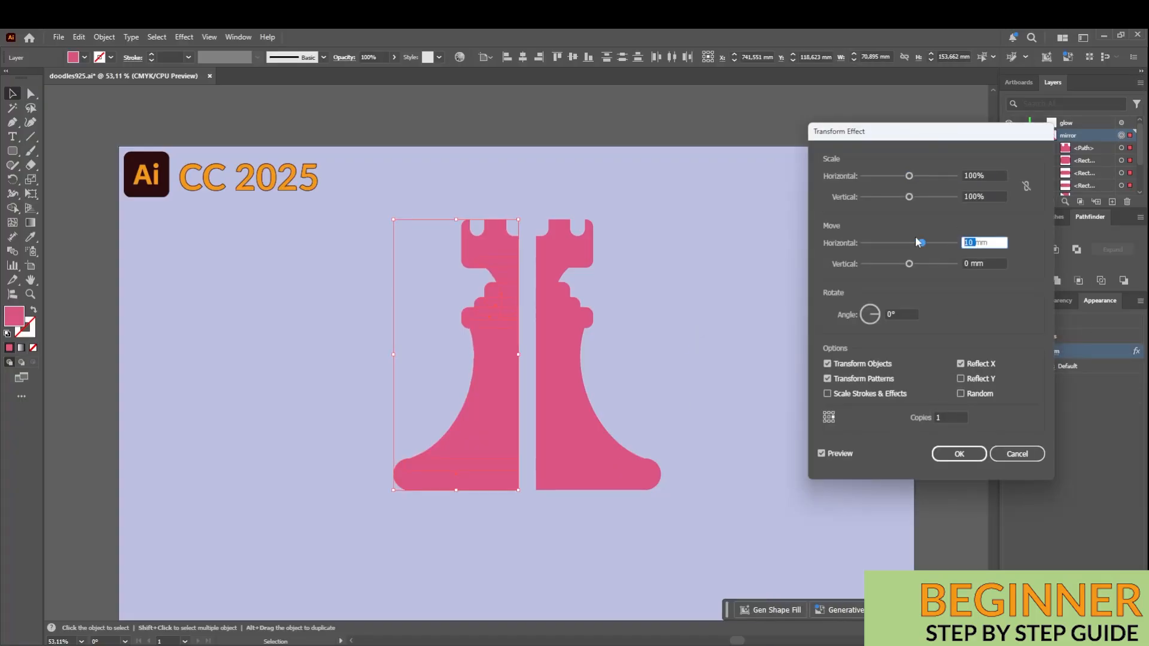
key(BackSpace)
click(959, 454)
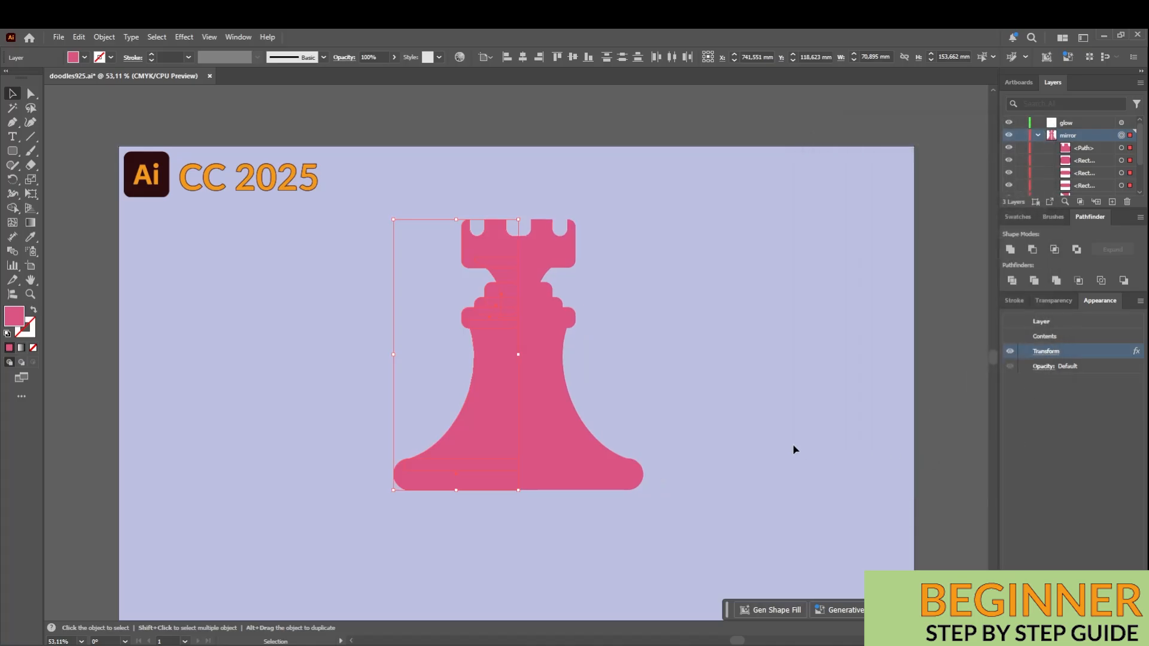
Select all pieces of the original tower half and narrow them horizontally toward the mirror axis
click(611, 332)
drag(445, 175, 505, 489)
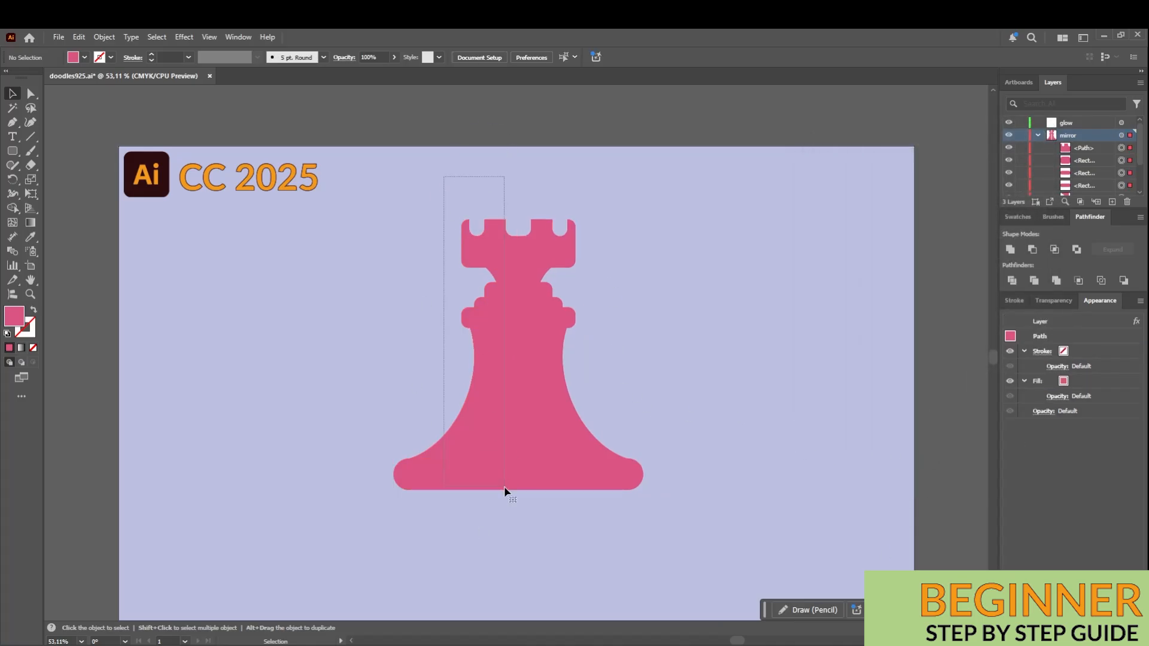
drag(395, 357, 441, 358)
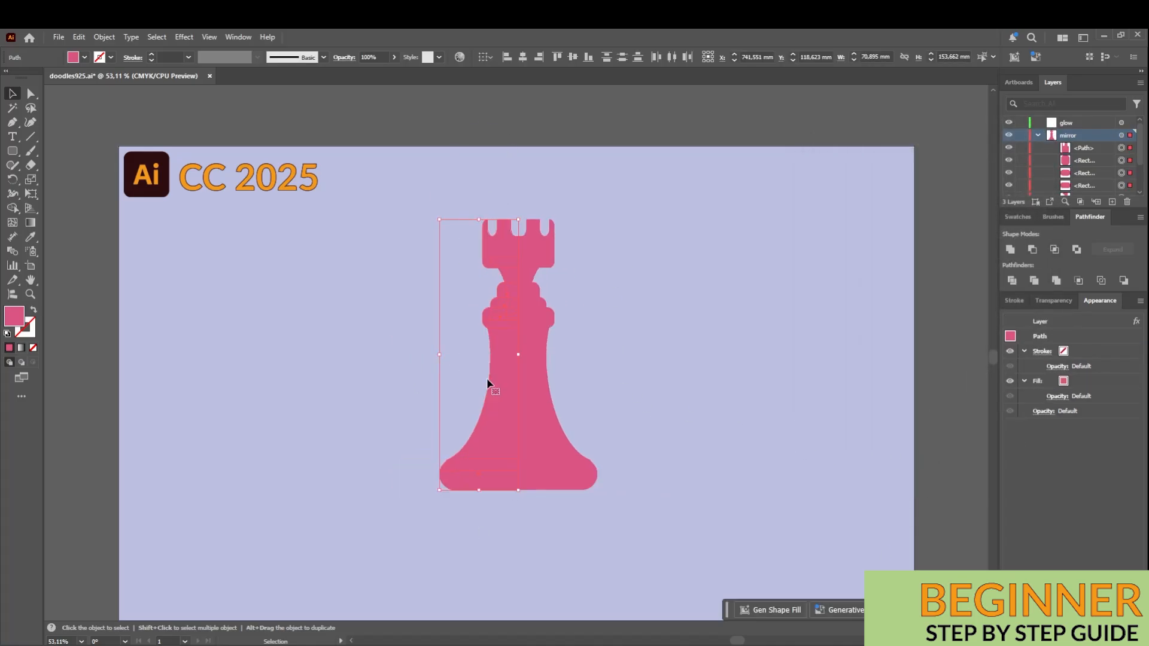
click(648, 426)
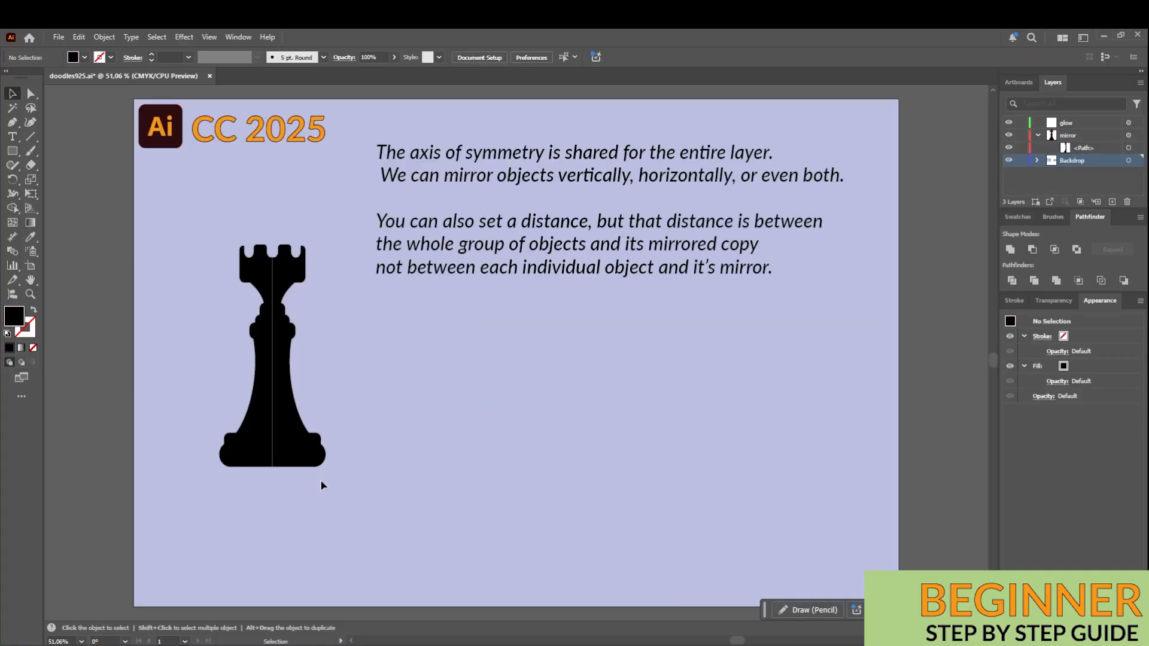
Scale the rook half down to about 98 mm high and place a copy of it outside the original
click(273, 465)
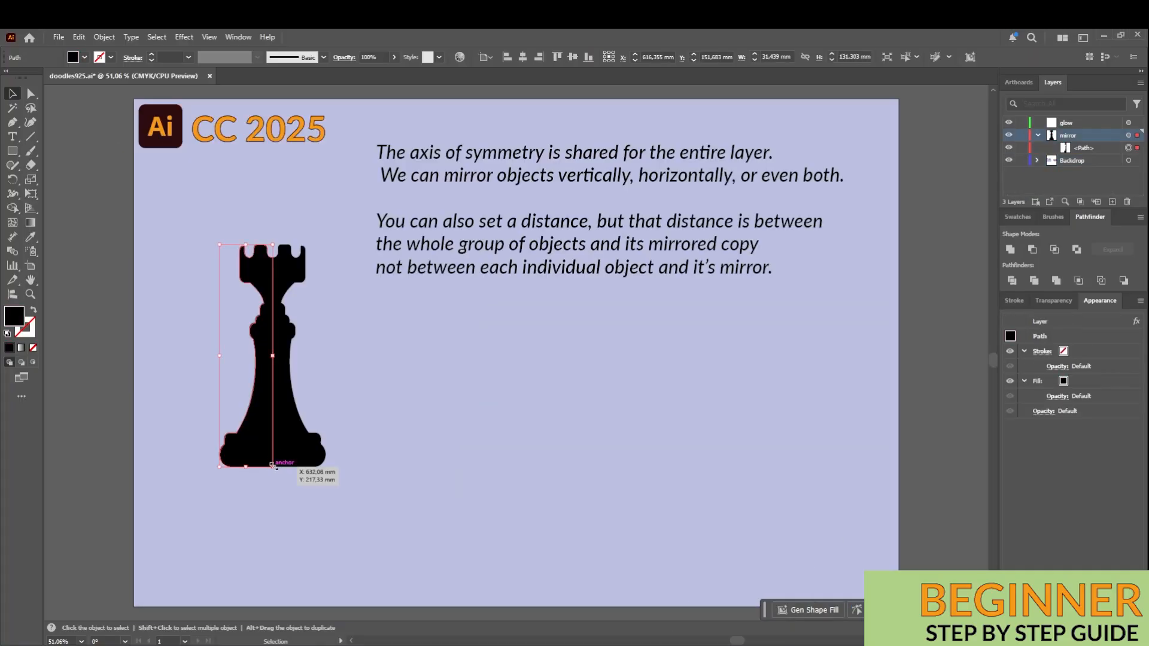
drag(273, 466, 329, 486)
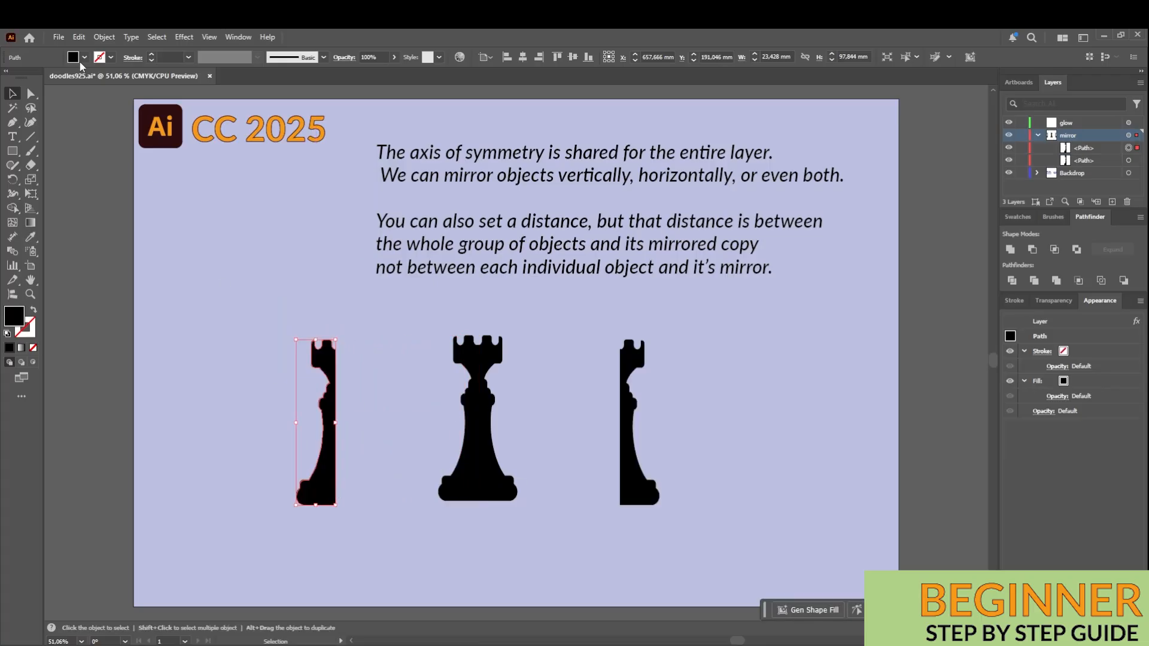
Fill the outer copy of the rook half with white
click(85, 57)
click(25, 102)
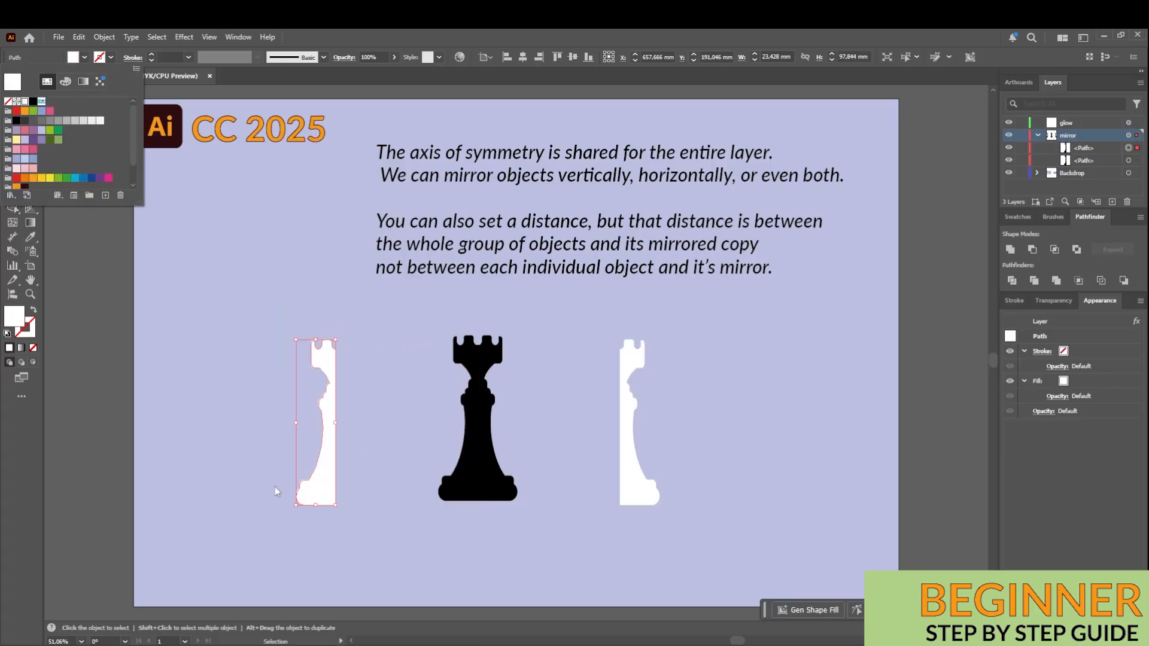
click(723, 421)
Move the white rook half directly below the black one and align both halves by their right edges
drag(335, 482, 458, 487)
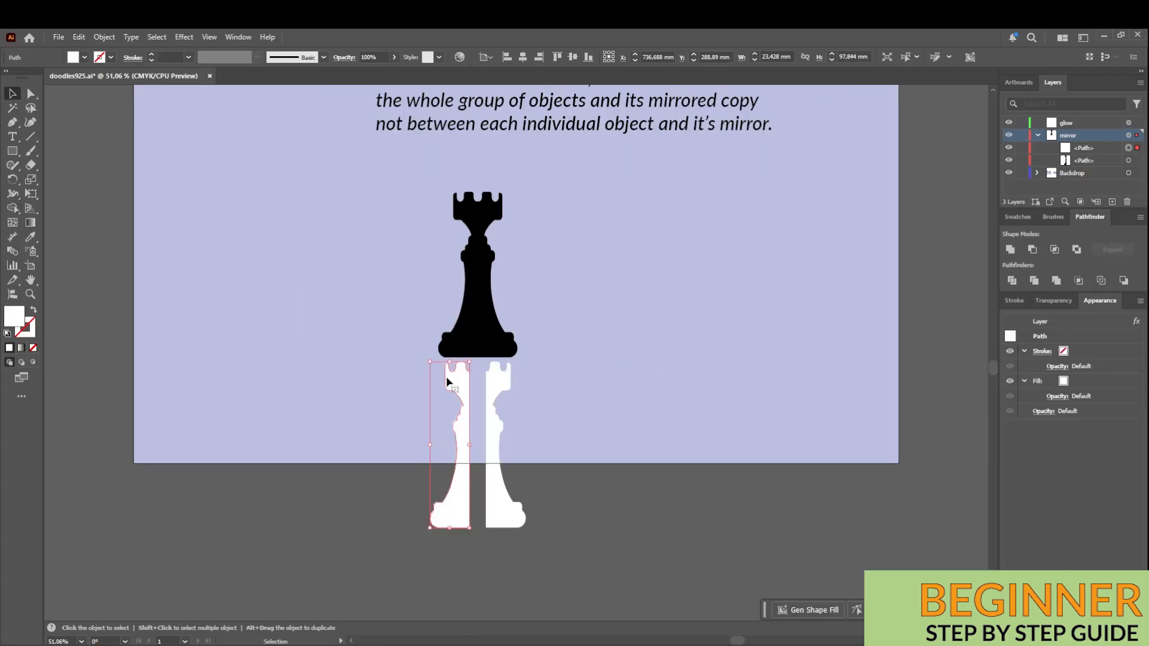
shift+click(468, 335)
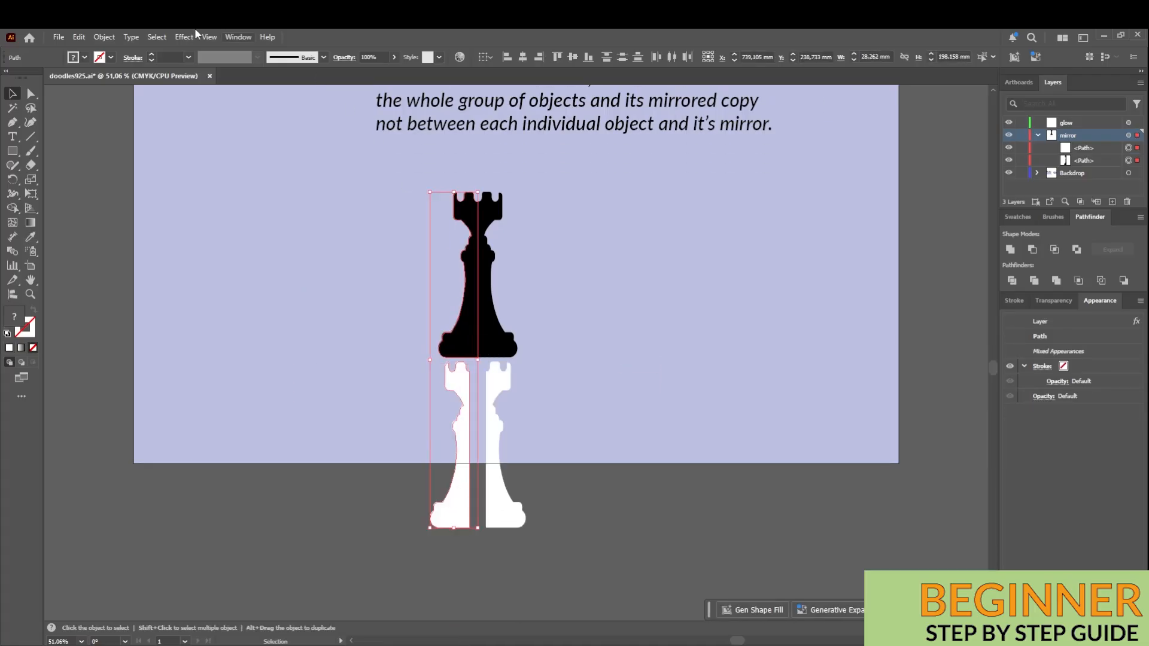
click(545, 56)
click(545, 347)
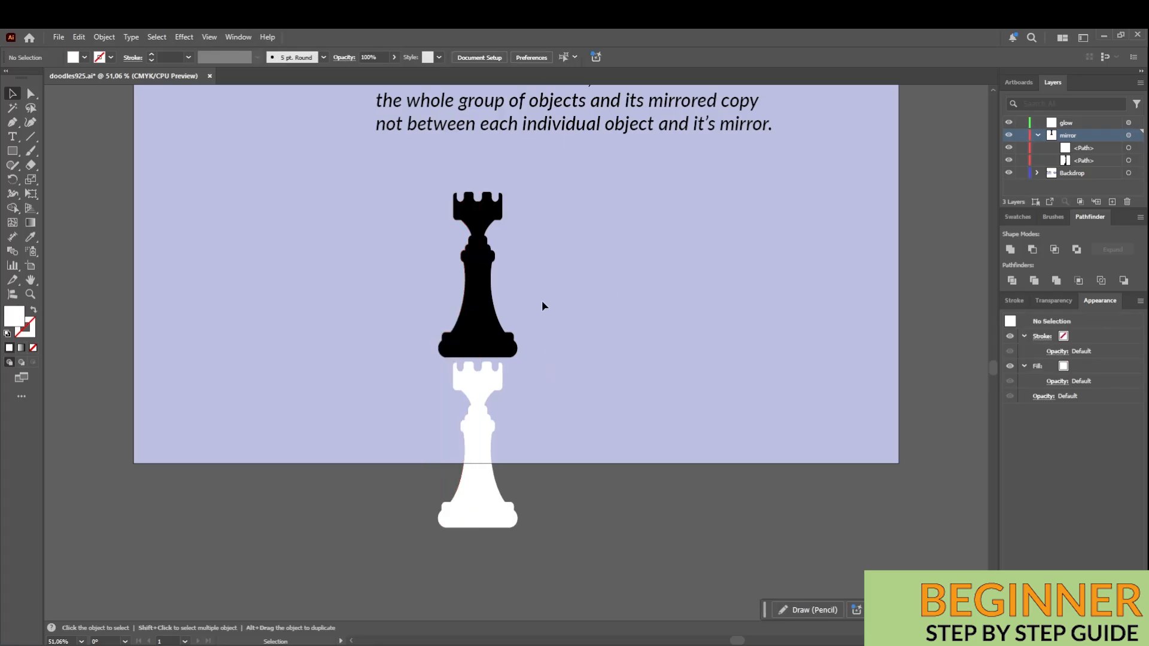
Select both stacked rook halves and scale them down together proportionally
drag(386, 291, 463, 403)
click(638, 397)
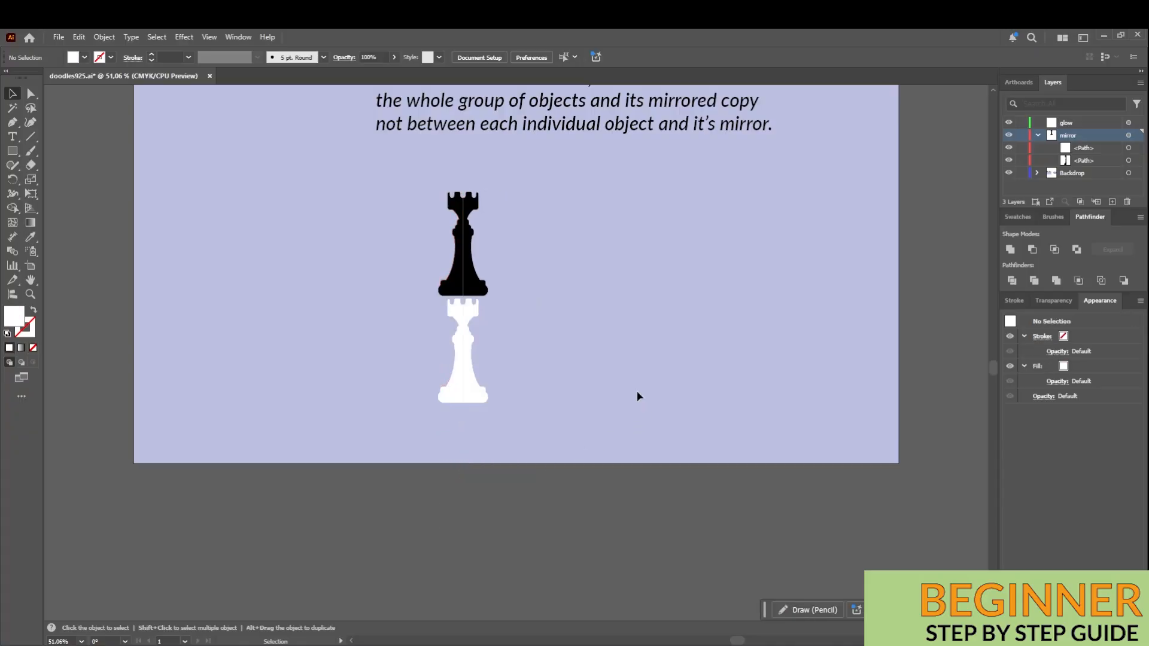
scroll(771, 281, up, 2)
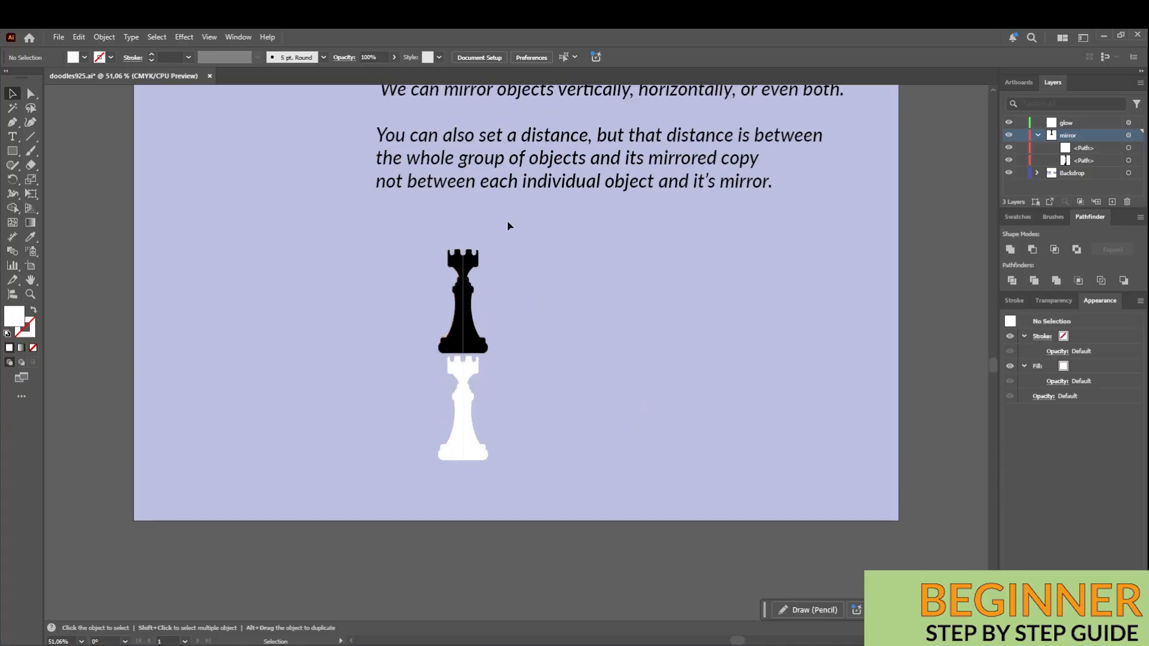
Draw rectangles of about 46 by 39, 33 by 28 and 24 by 25 mm left of the rooks and a vertical line along the mirror axis
click(12, 151)
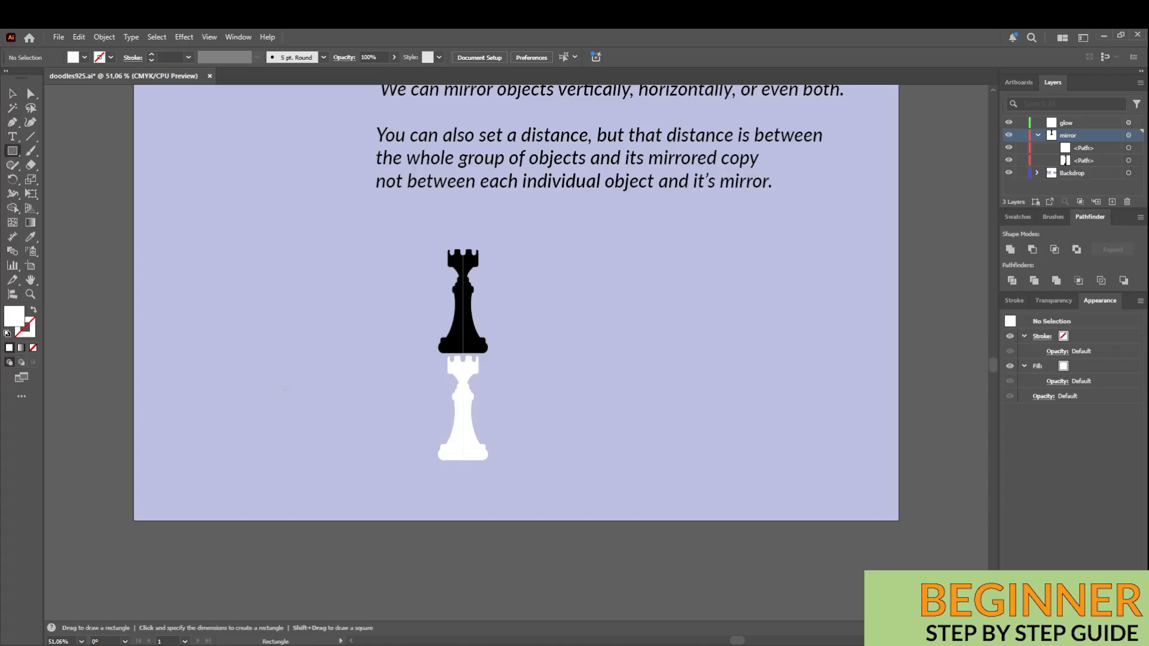
drag(297, 384, 374, 448)
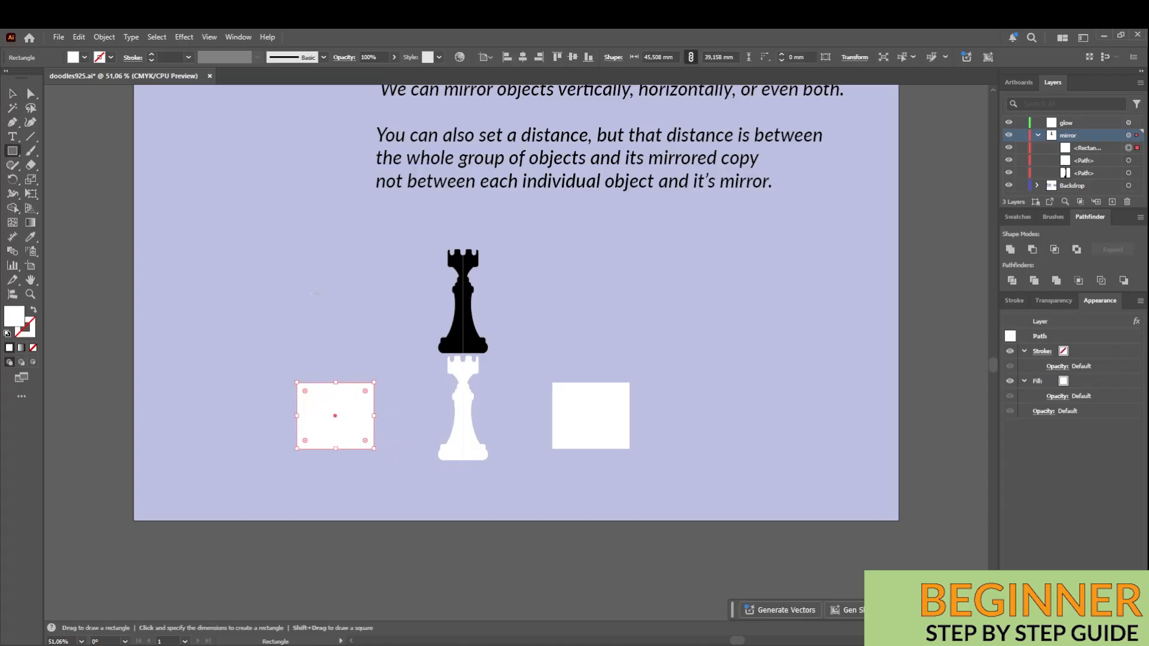
drag(341, 302, 399, 349)
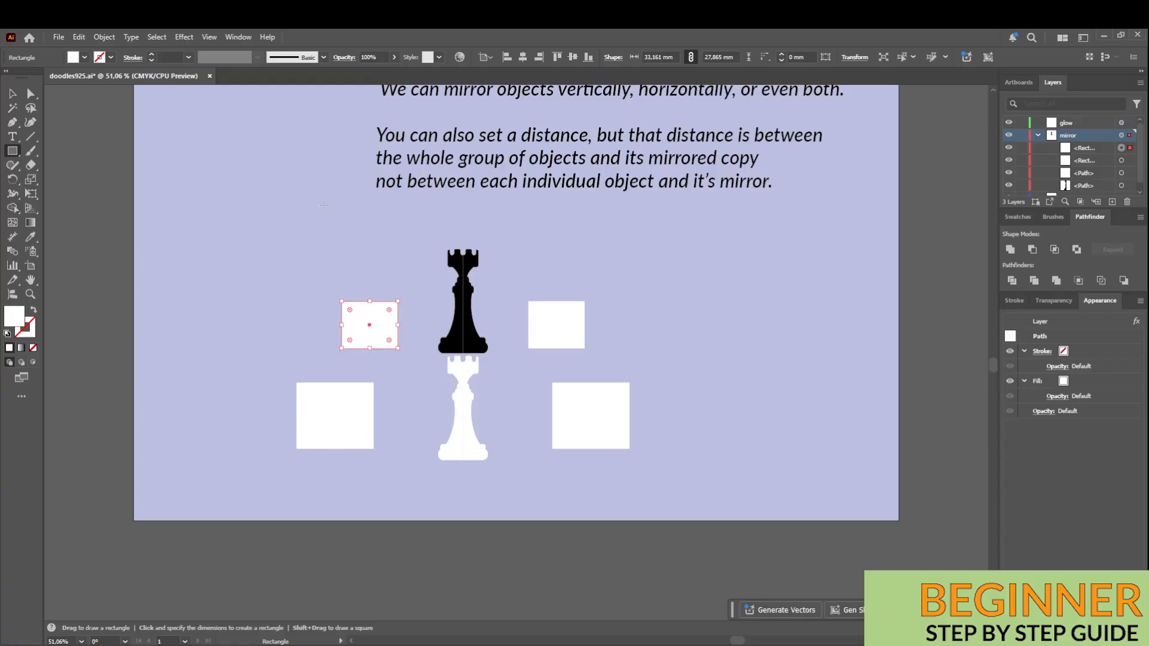
drag(318, 206, 359, 248)
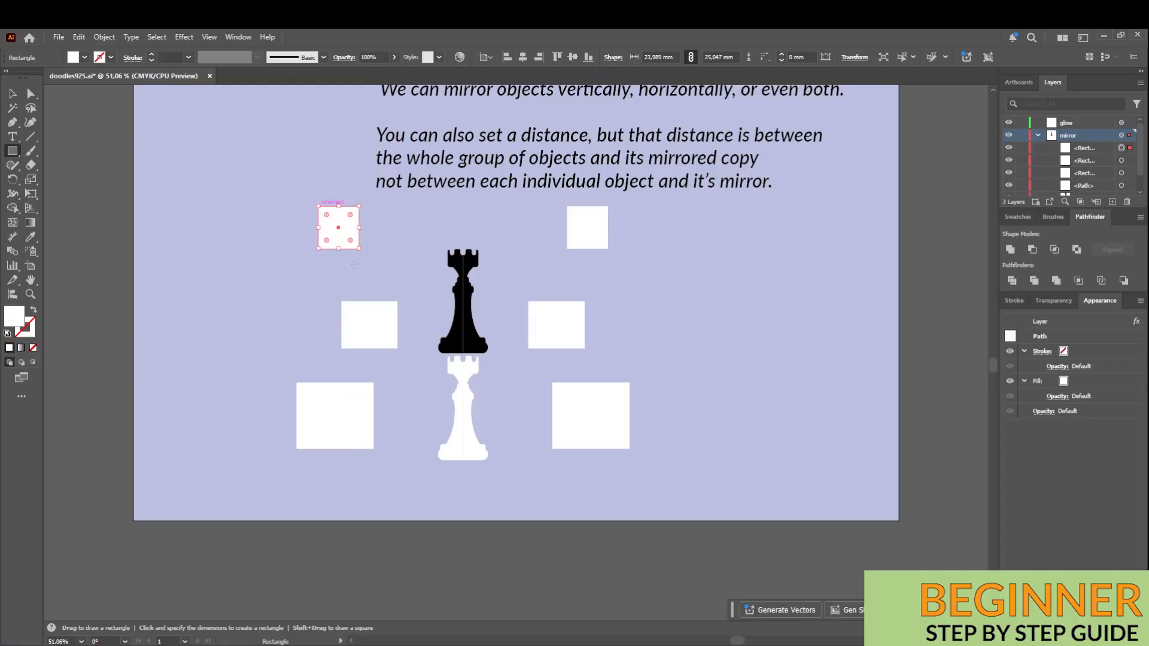
key(backslash)
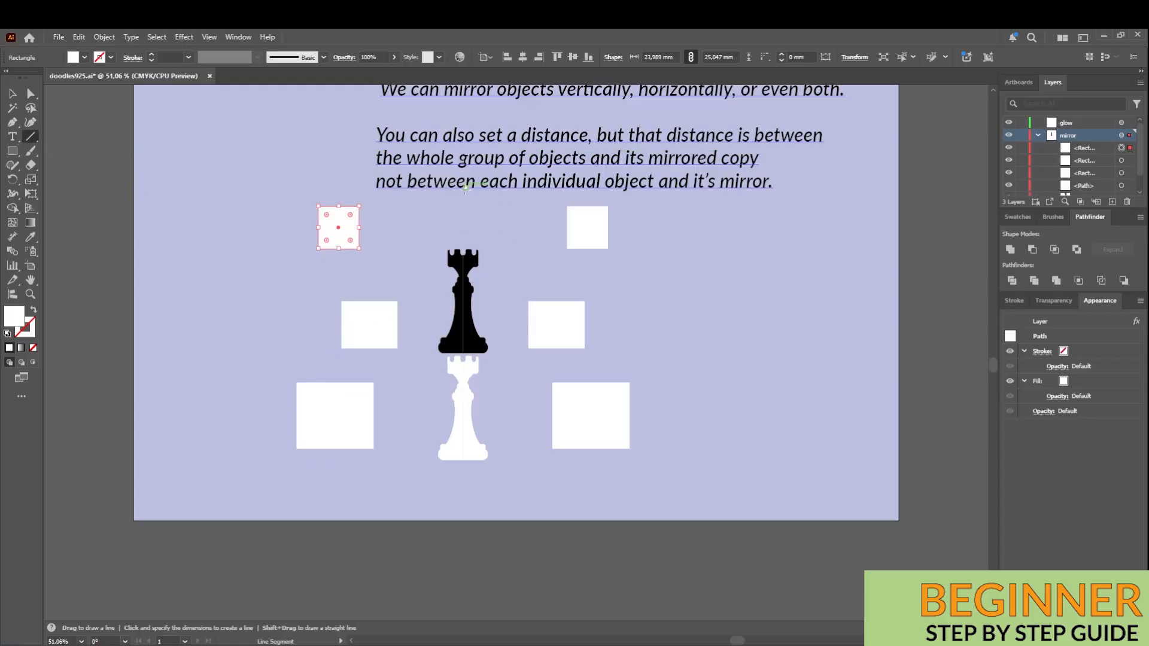
drag(465, 187, 468, 520)
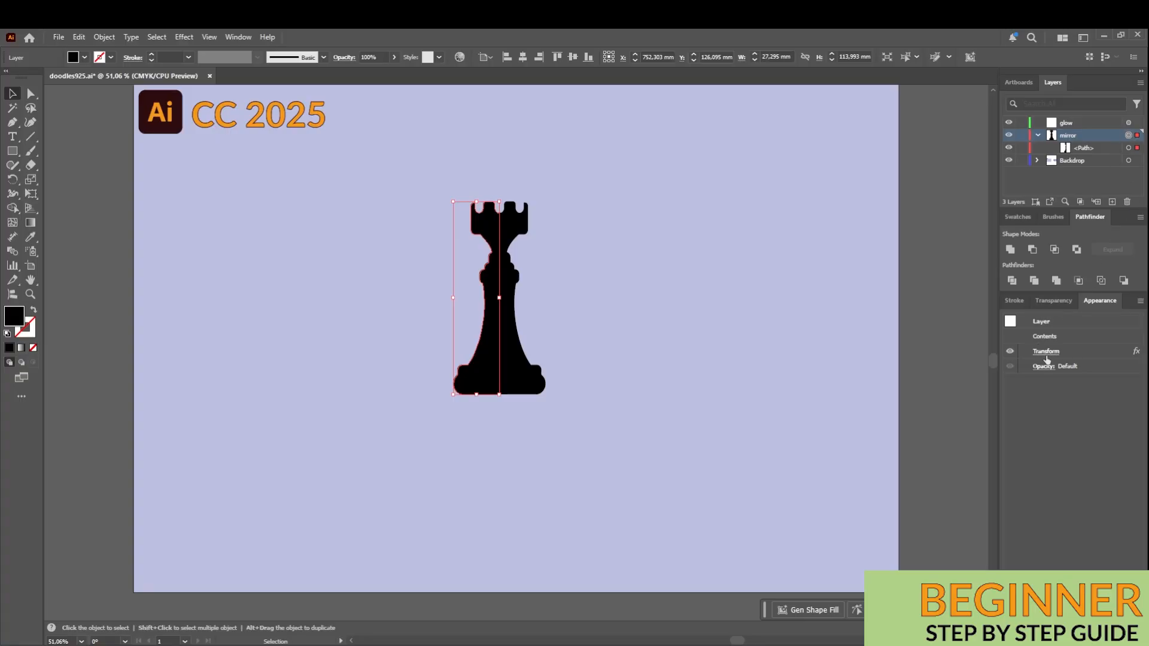
Try Reflect Y with and without Reflect X in the mirror layer's Transform effect, using the bottom-centre reference point
click(1046, 354)
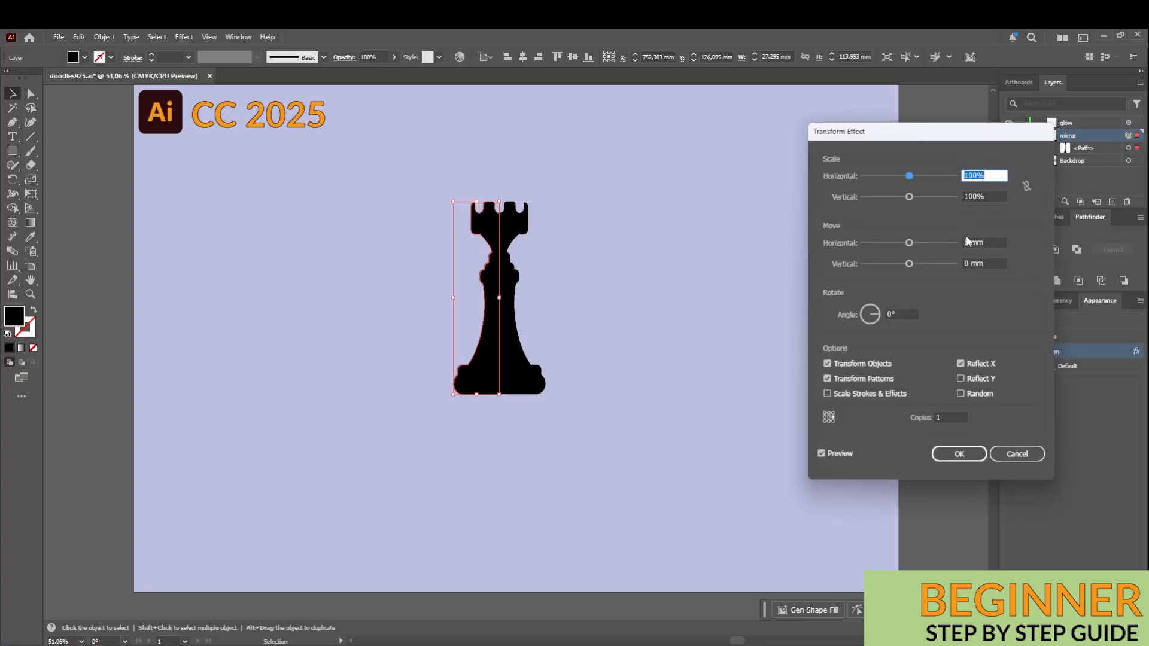
click(960, 379)
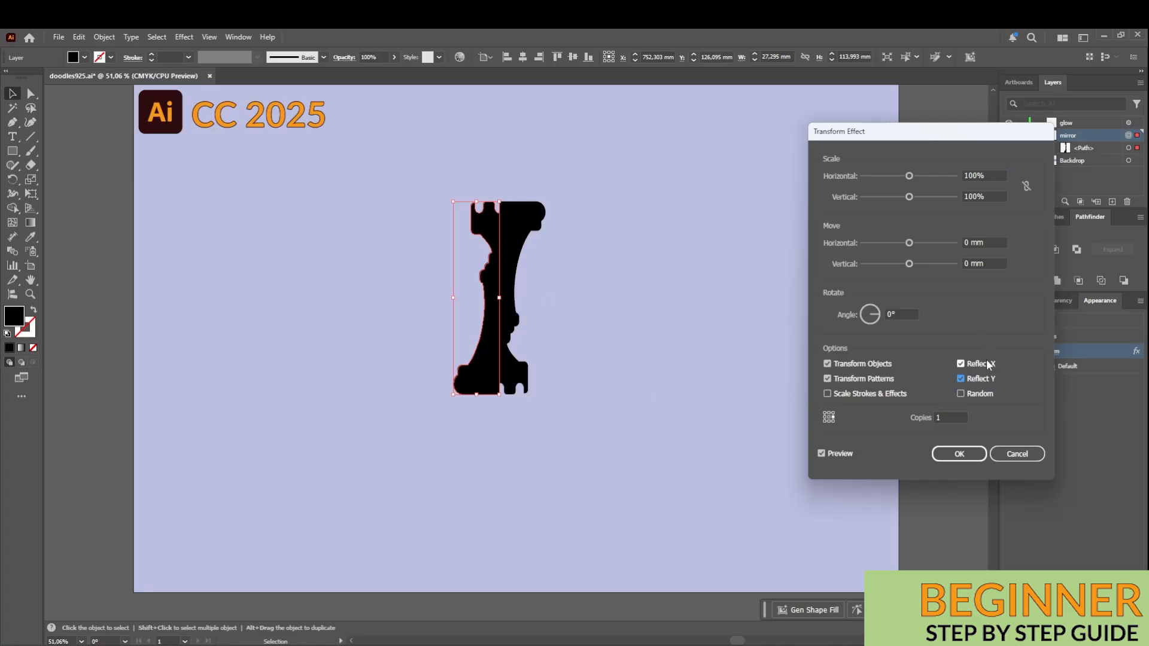
click(960, 365)
click(960, 364)
click(829, 421)
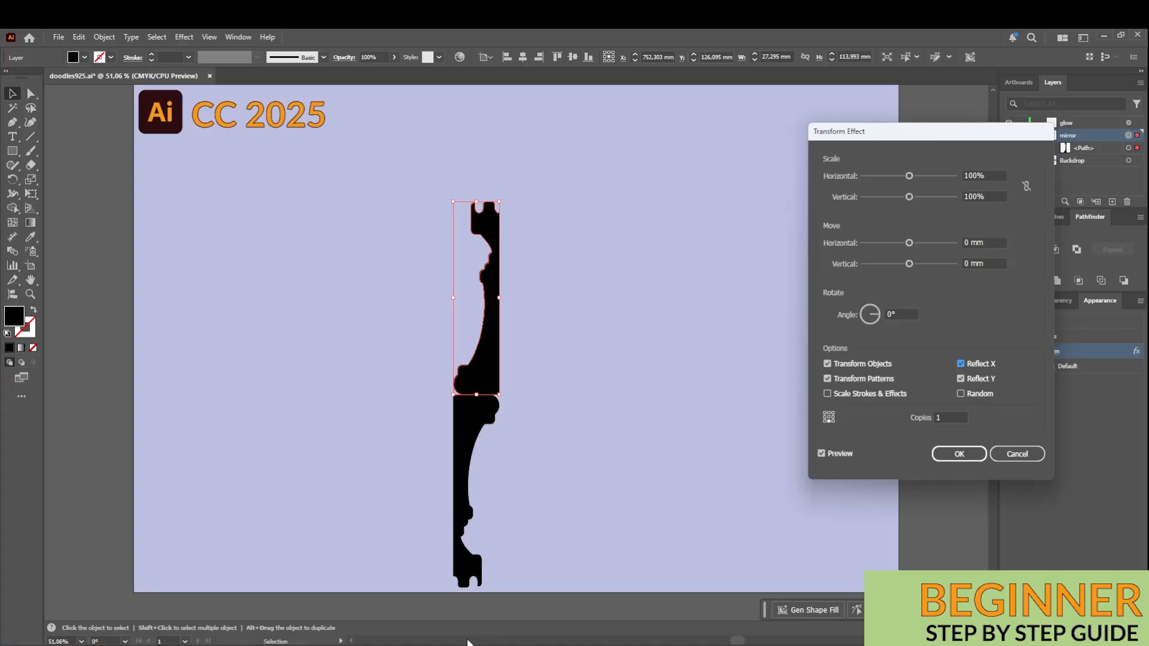
click(961, 364)
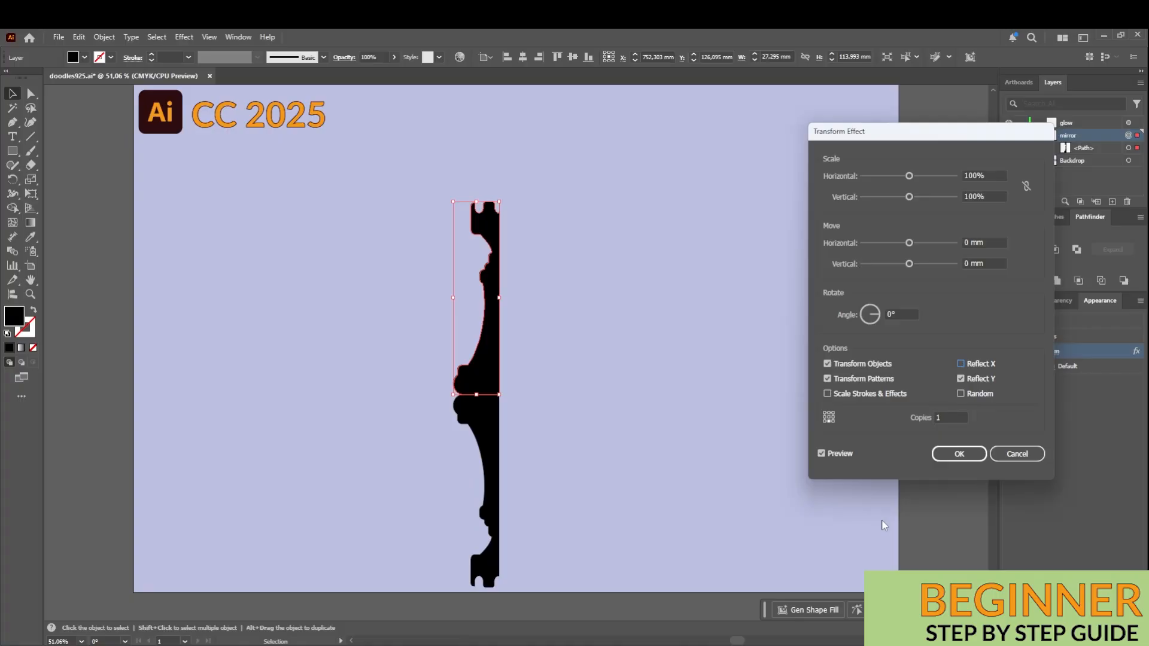
click(960, 364)
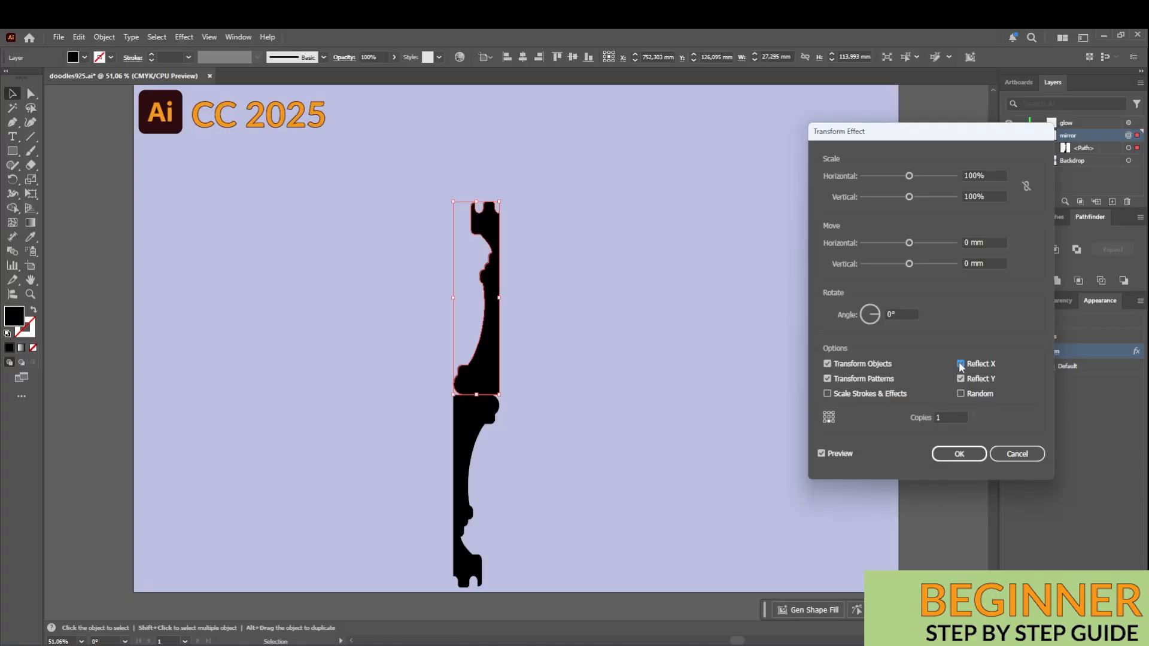
Try the left-centre and top-centre reference points, and restore the right-centre point with only Reflect X enabled
click(824, 417)
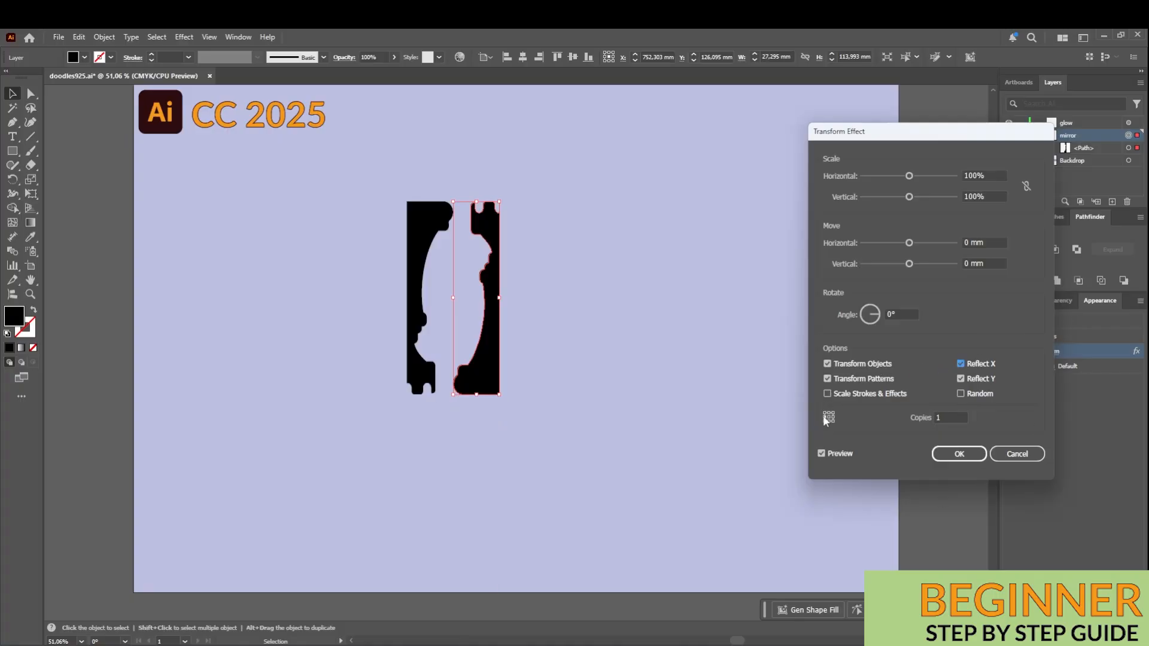
click(829, 413)
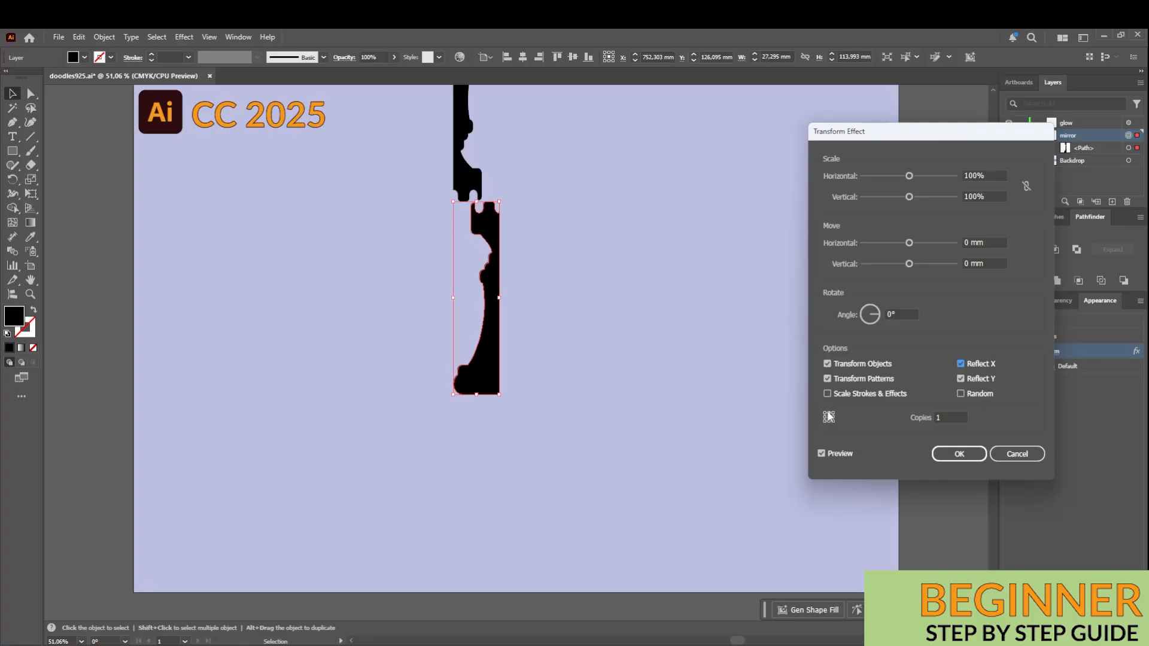
click(833, 417)
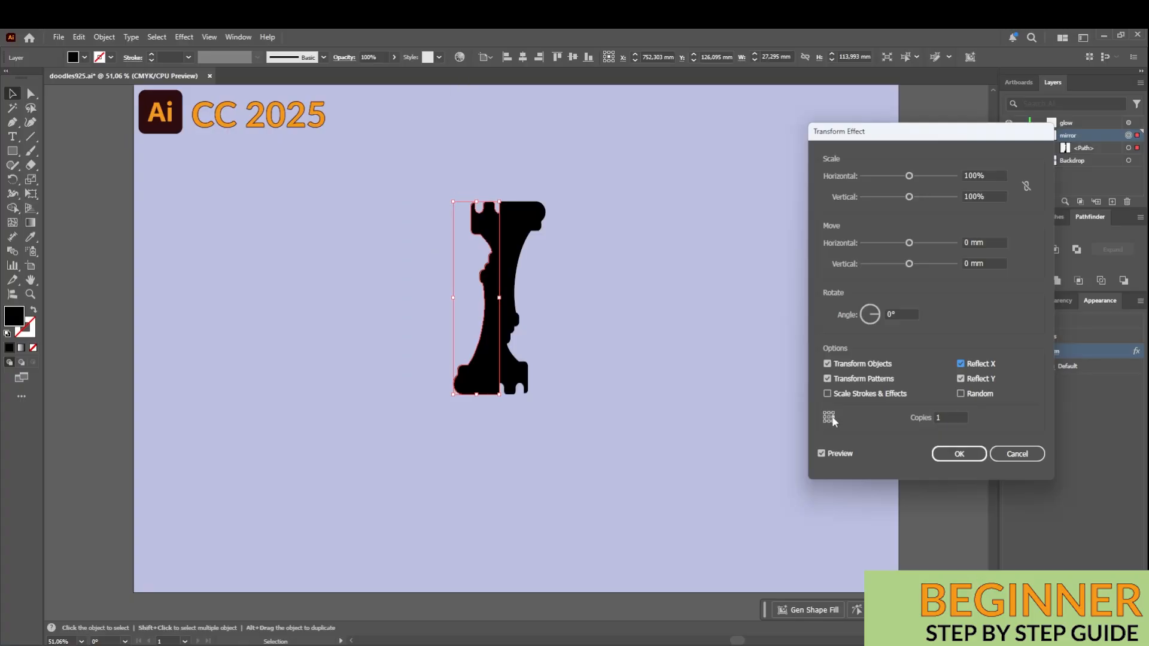
click(962, 379)
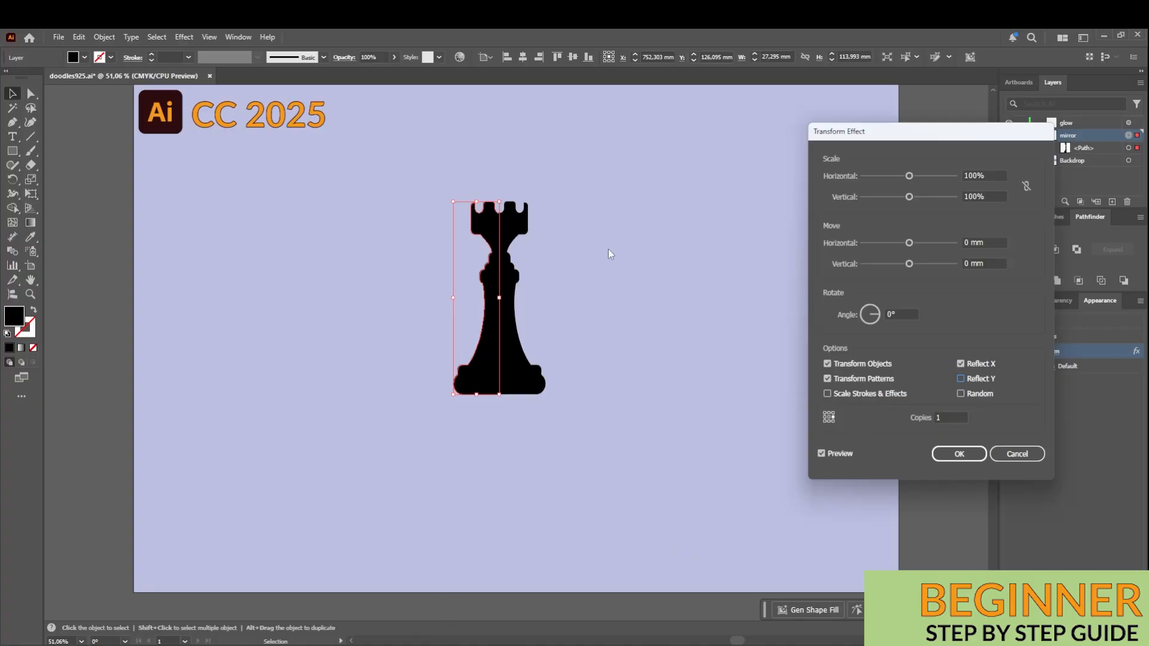
Set the Transform effect's horizontal and vertical scale to 25% and apply it
click(987, 176)
text(25)
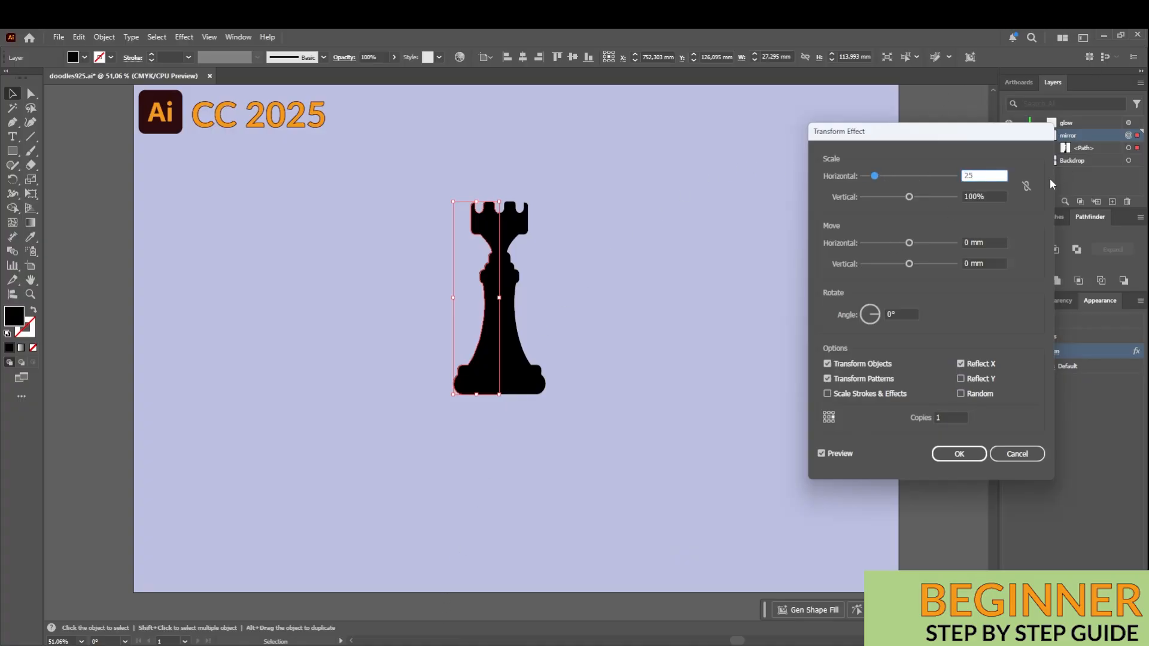
click(987, 197)
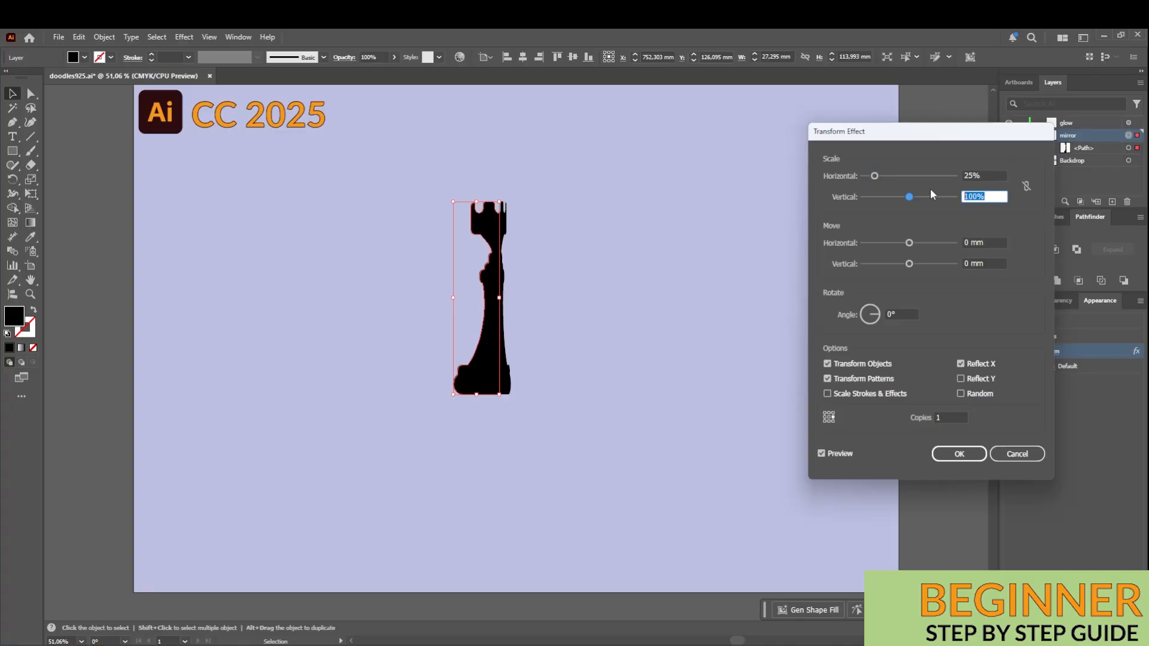
text(25)
click(979, 453)
click(660, 366)
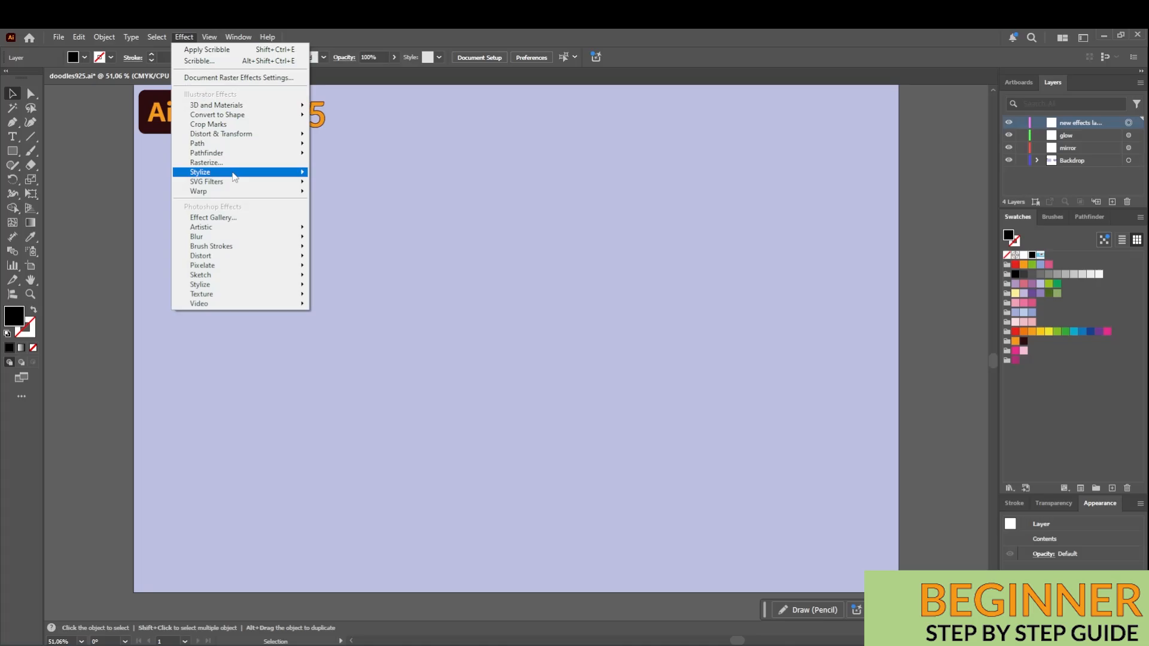
Apply the Scribble effect with the Sharp preset to the new effects layer
mouse_move(234, 176)
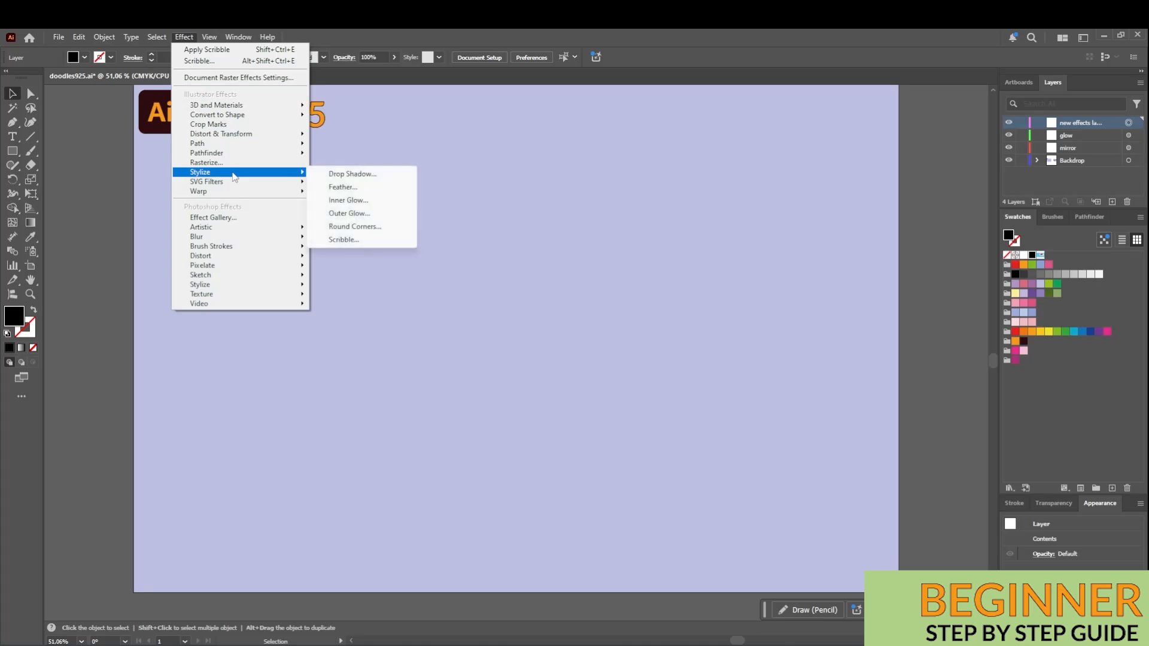
click(370, 240)
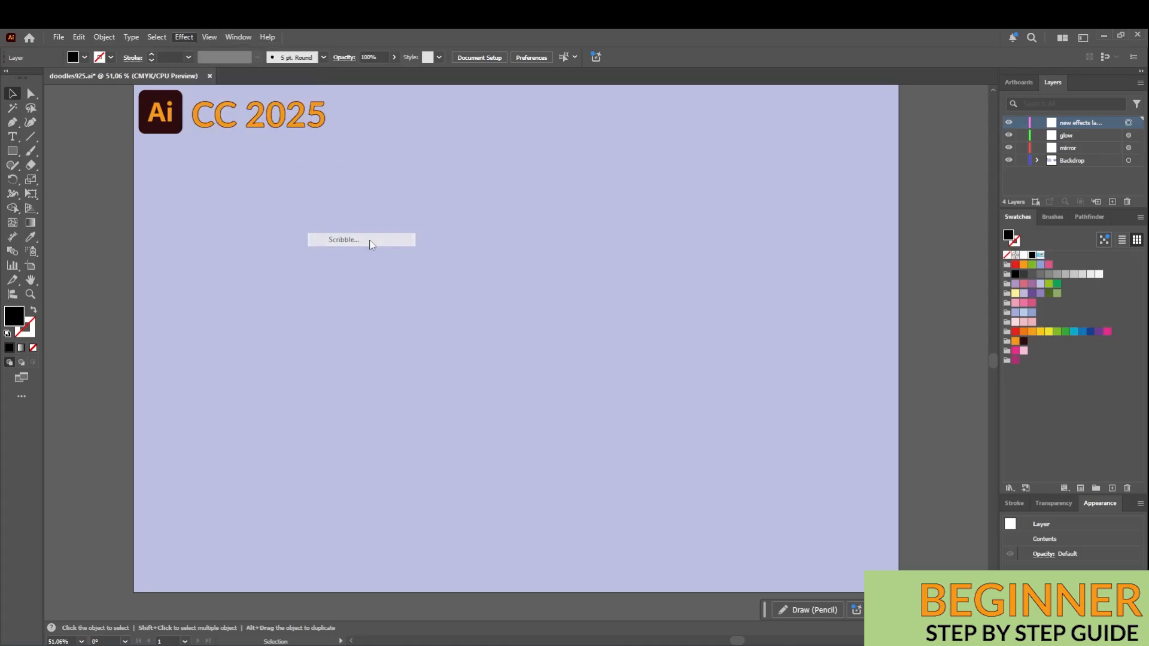
click(772, 219)
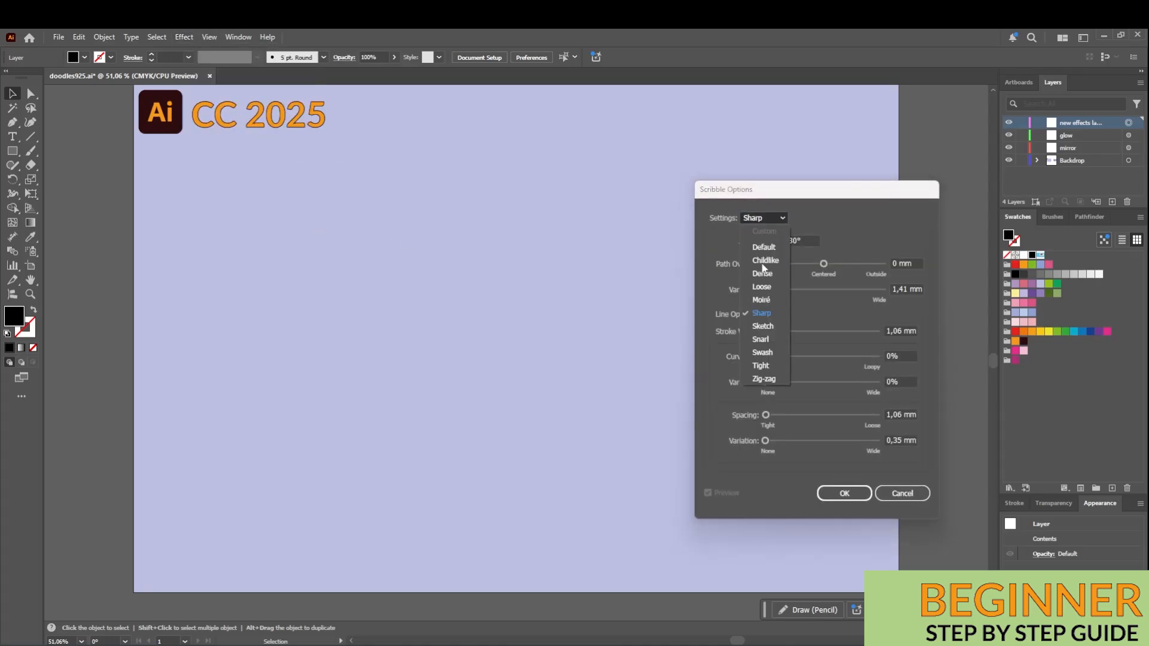
click(761, 314)
click(858, 501)
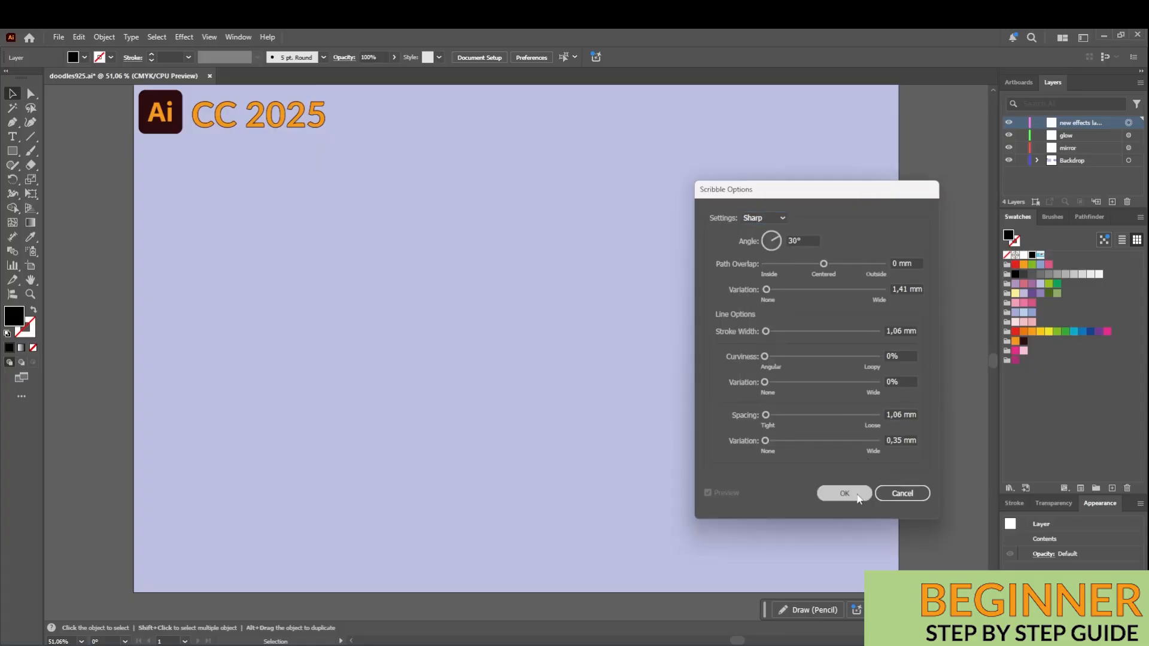
Draw a rectangle about 83 by 90 mm on the new effects layer and fill it with dark purple
click(13, 151)
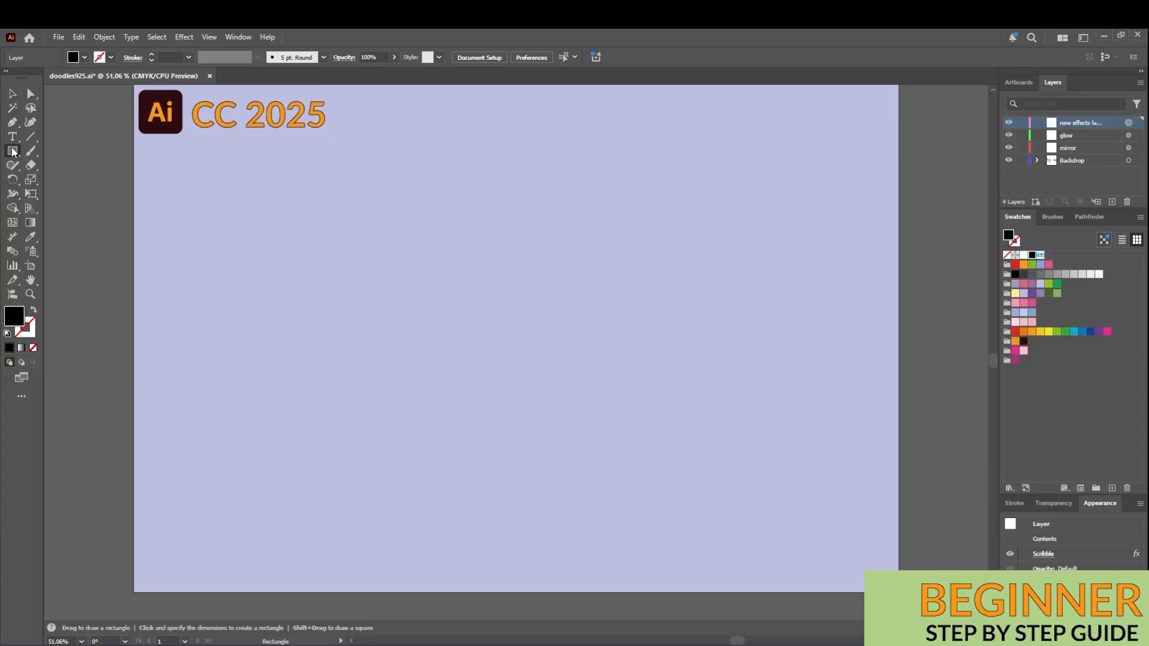
mouse_move(276, 167)
mouse_down()
mouse_move(308, 231)
mouse_move(405, 329)
mouse_move(417, 319)
mouse_up()
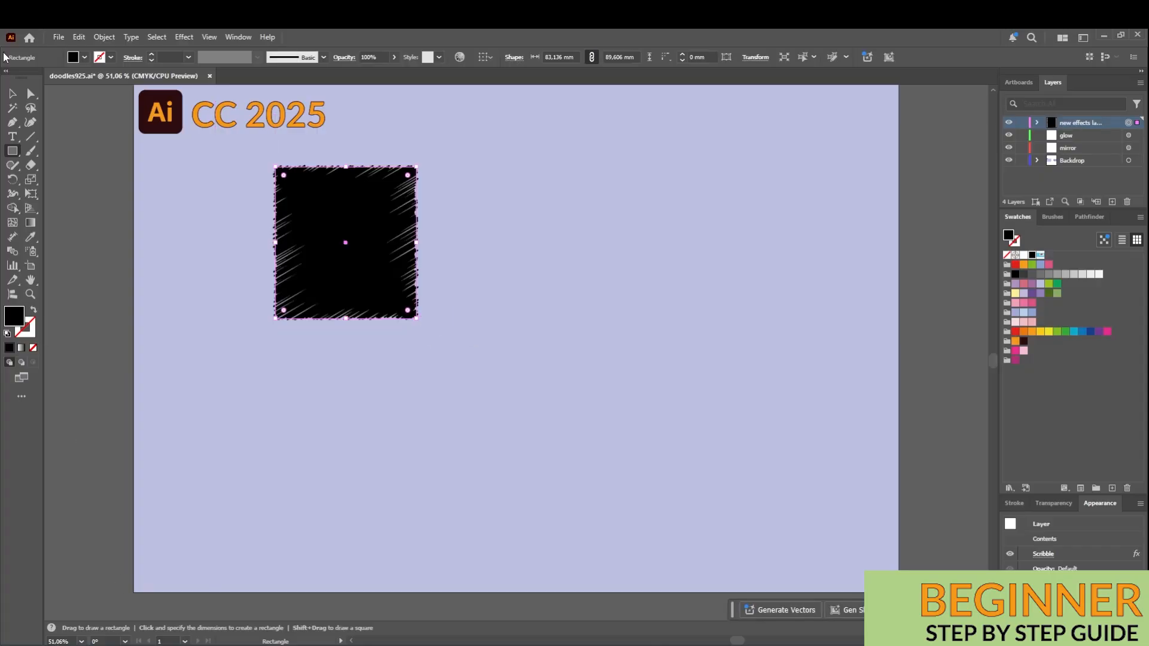
click(83, 57)
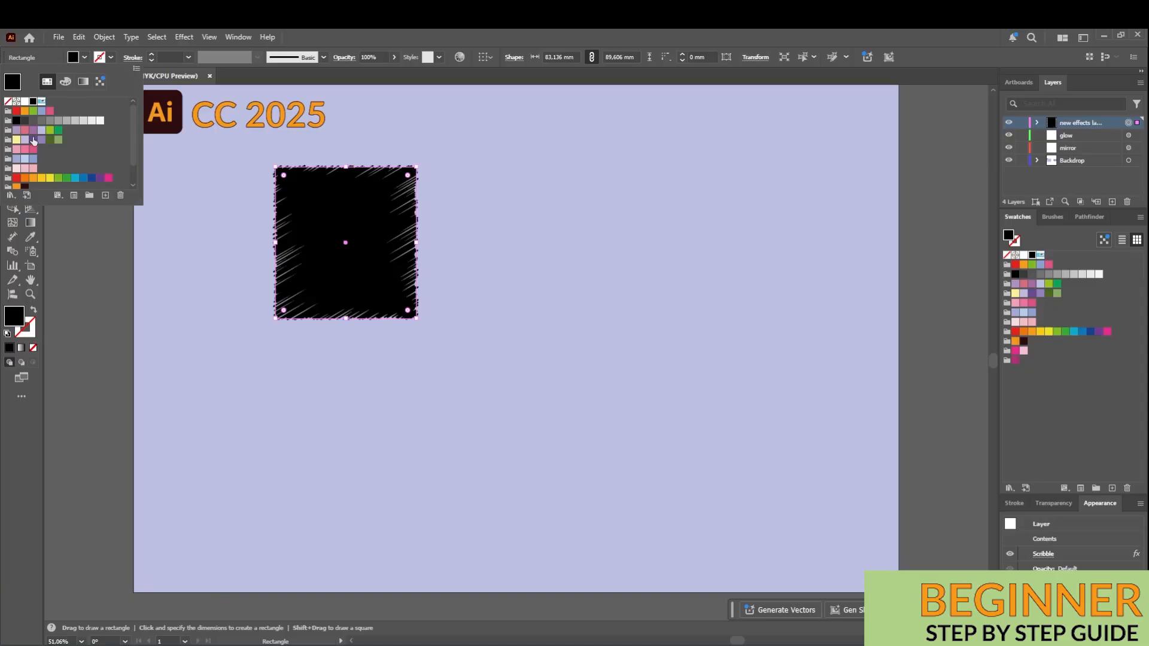
click(33, 140)
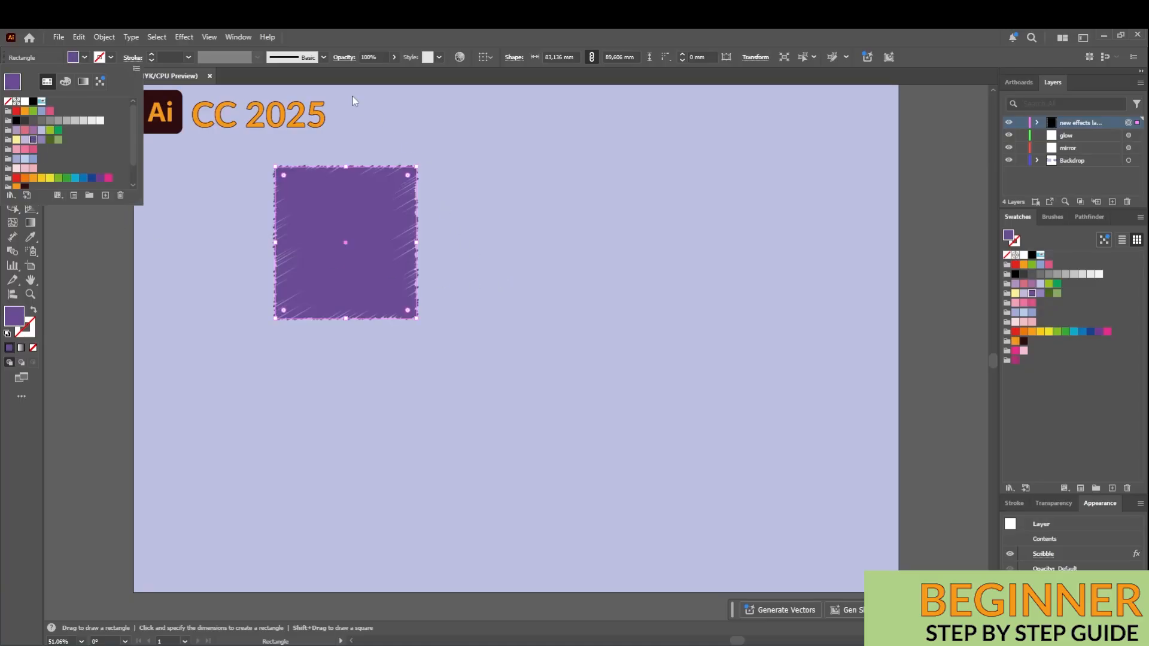
click(412, 31)
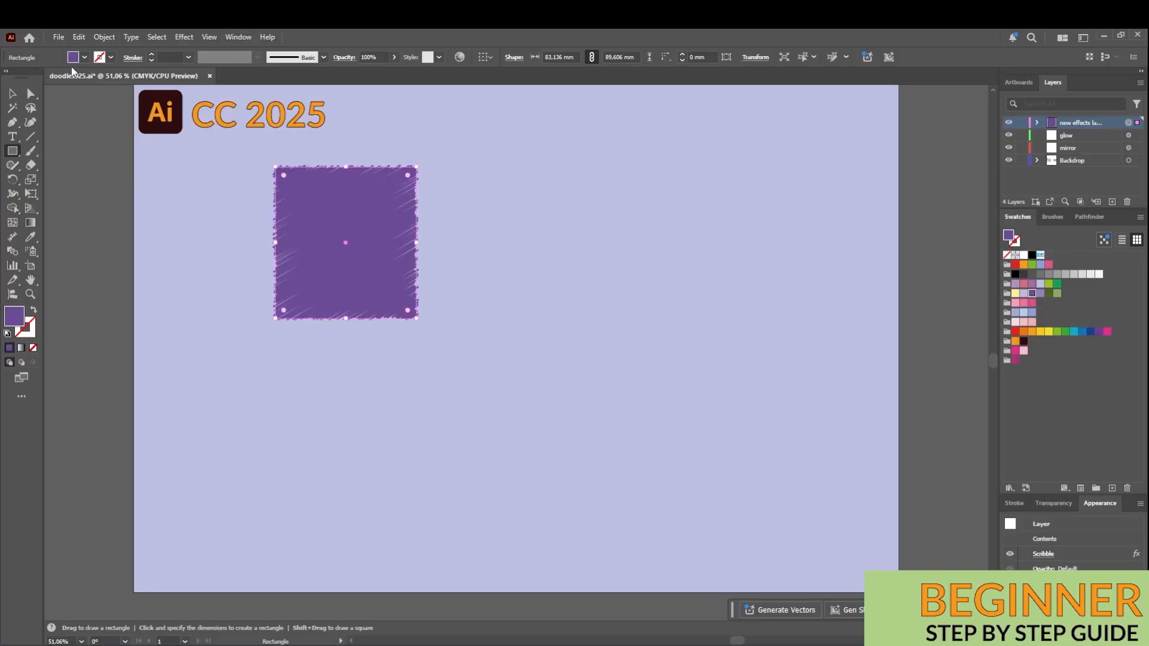
Draw a closed heart-like shape with the Pen tool to the right of the rectangle and reposition its lower-right anchor point
click(13, 93)
click(74, 176)
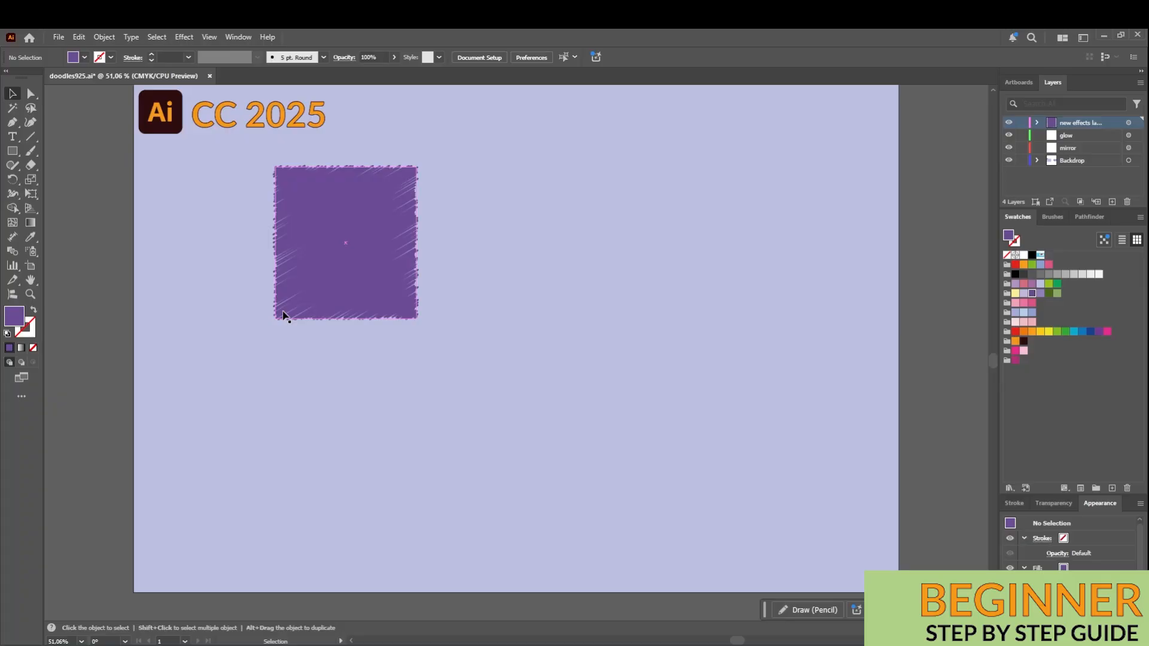
click(11, 125)
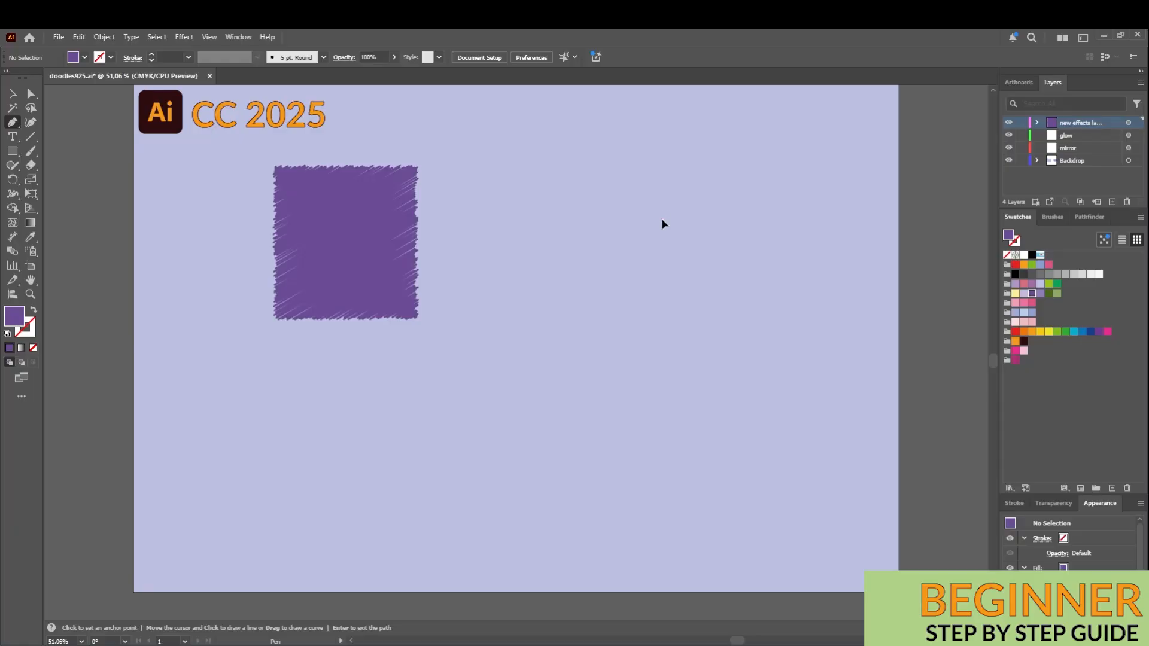
drag(667, 185, 667, 186)
drag(599, 159, 551, 187)
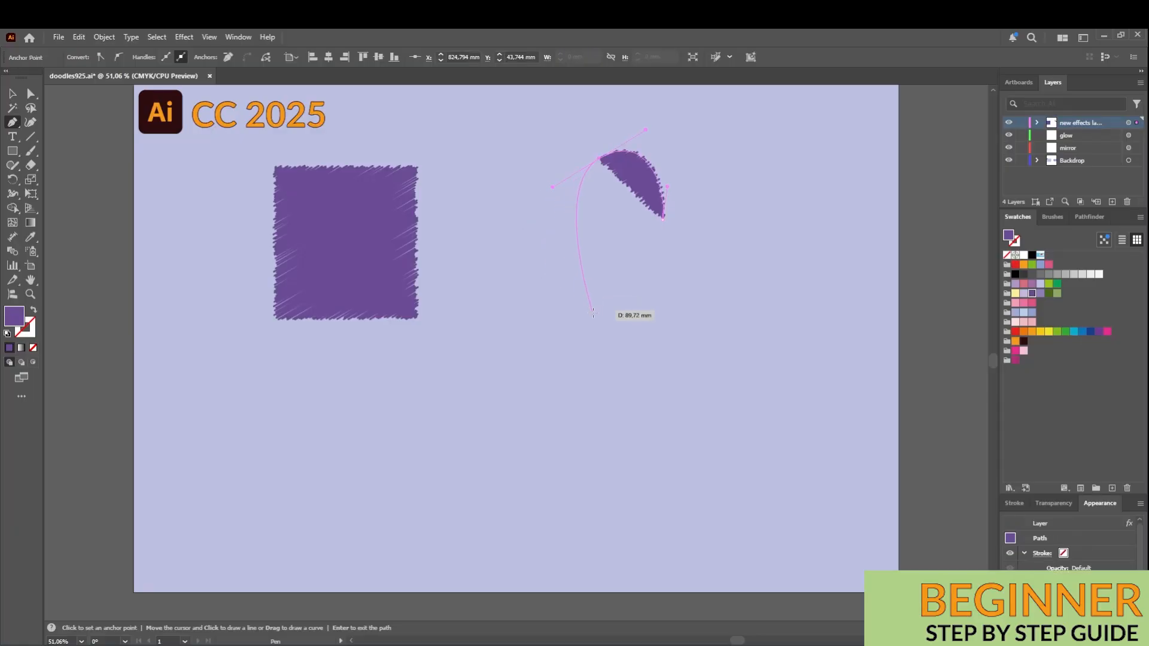
click(598, 317)
drag(754, 318, 775, 274)
click(663, 223)
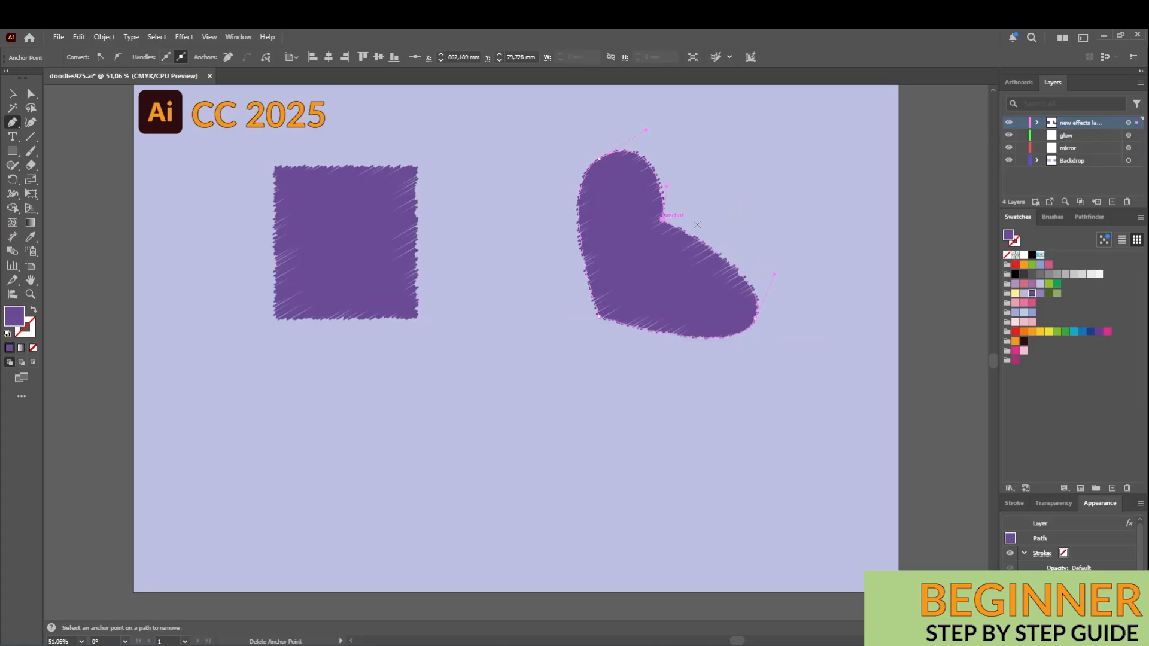
key(a)
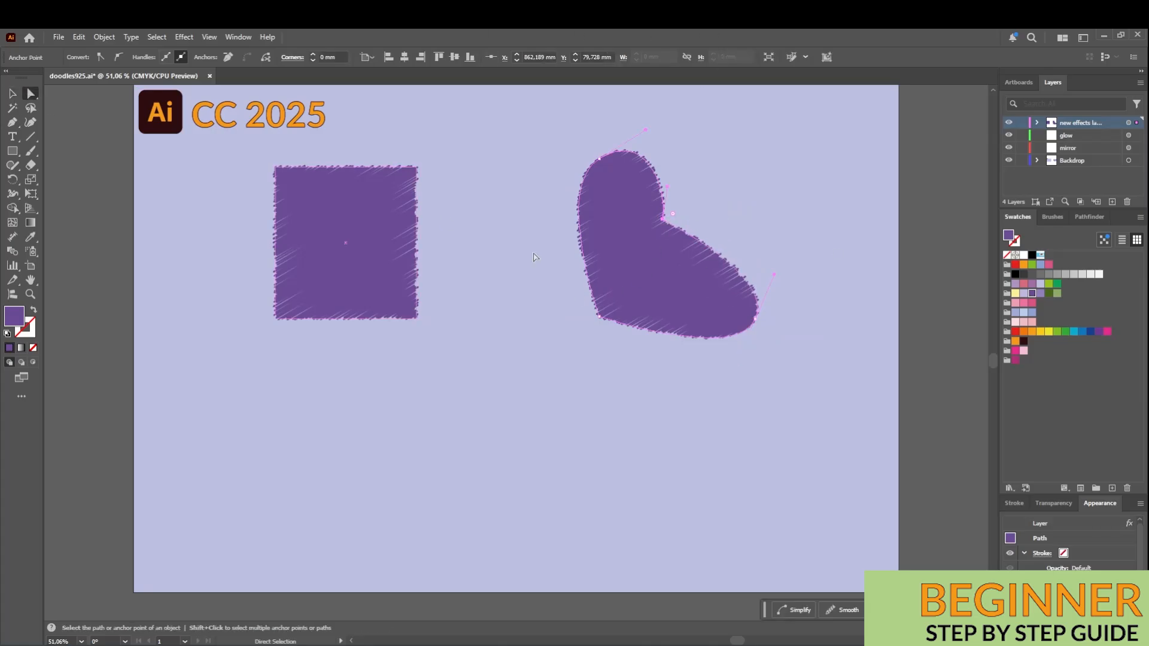
drag(756, 321, 738, 267)
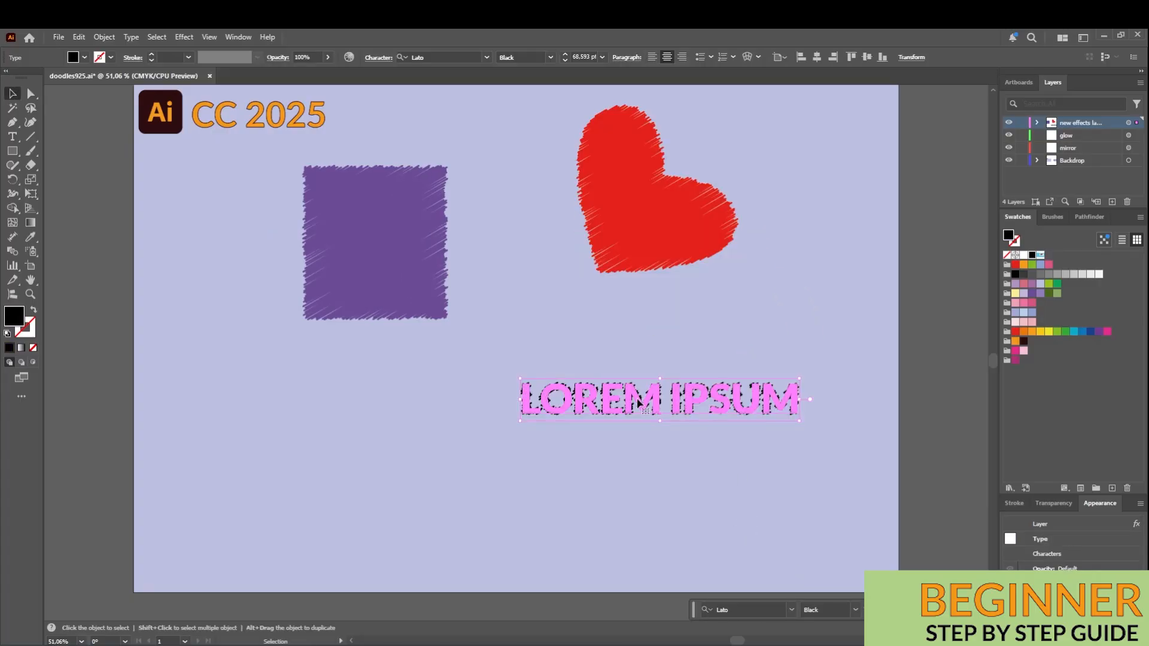
double_click(639, 405)
drag(522, 398, 778, 465)
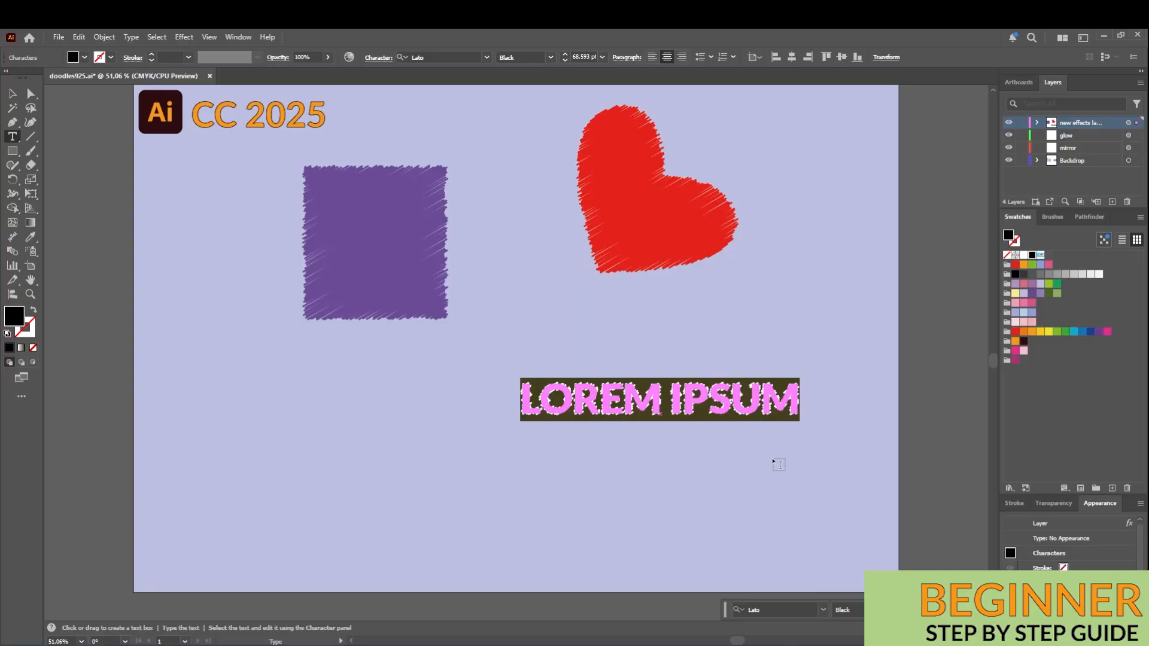
key(s)
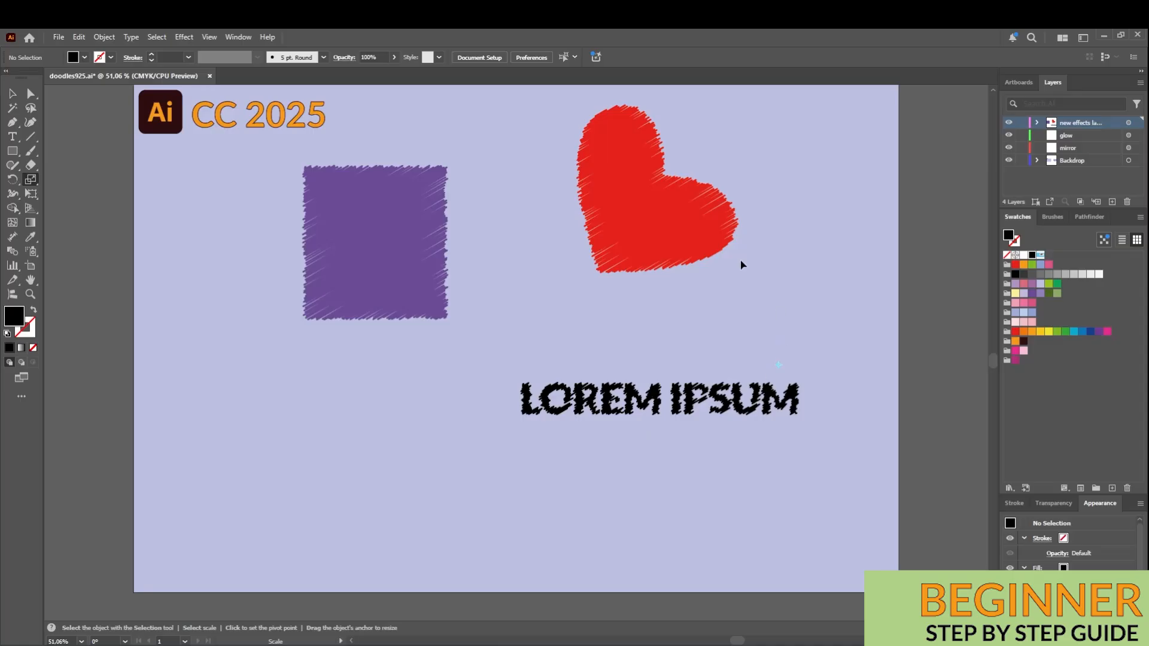
click(82, 41)
click(91, 51)
click(13, 94)
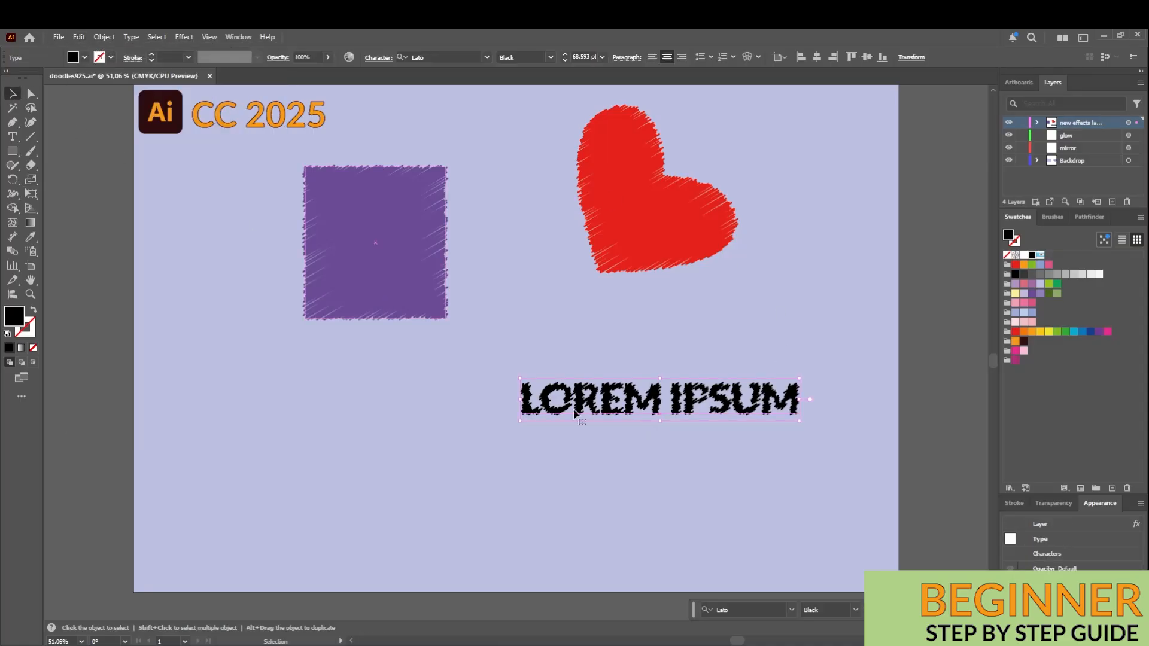
Replace the LOREM IPSUM placeholder text with SHADOW
double_click(608, 396)
key(ctrl+a)
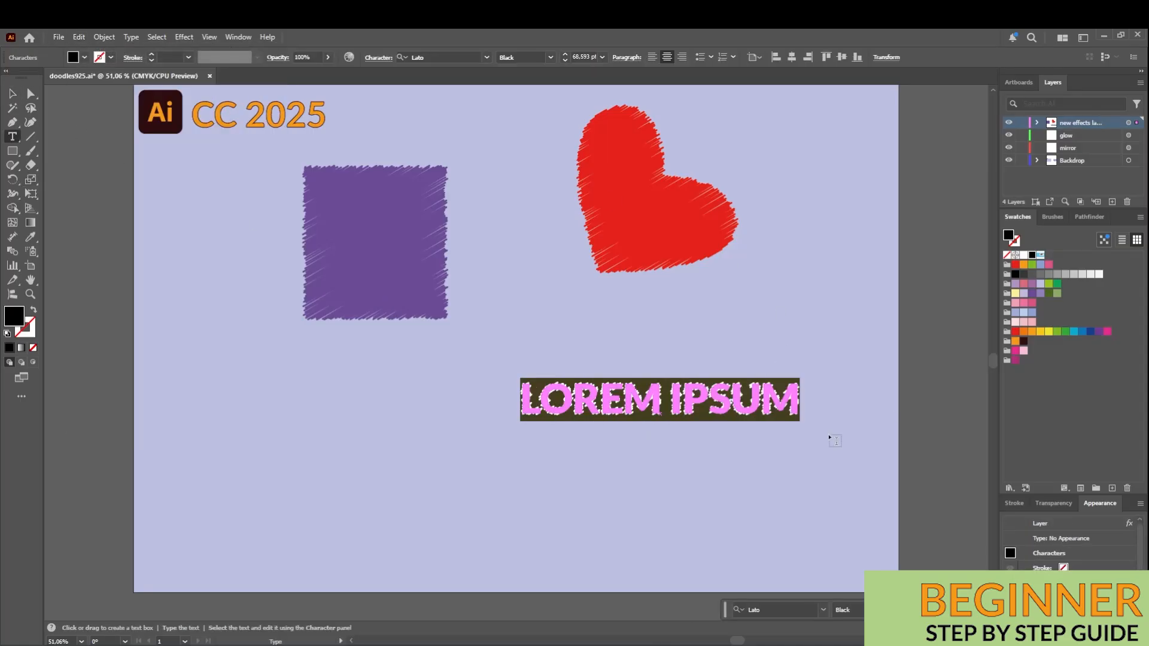
text(SHADOW)
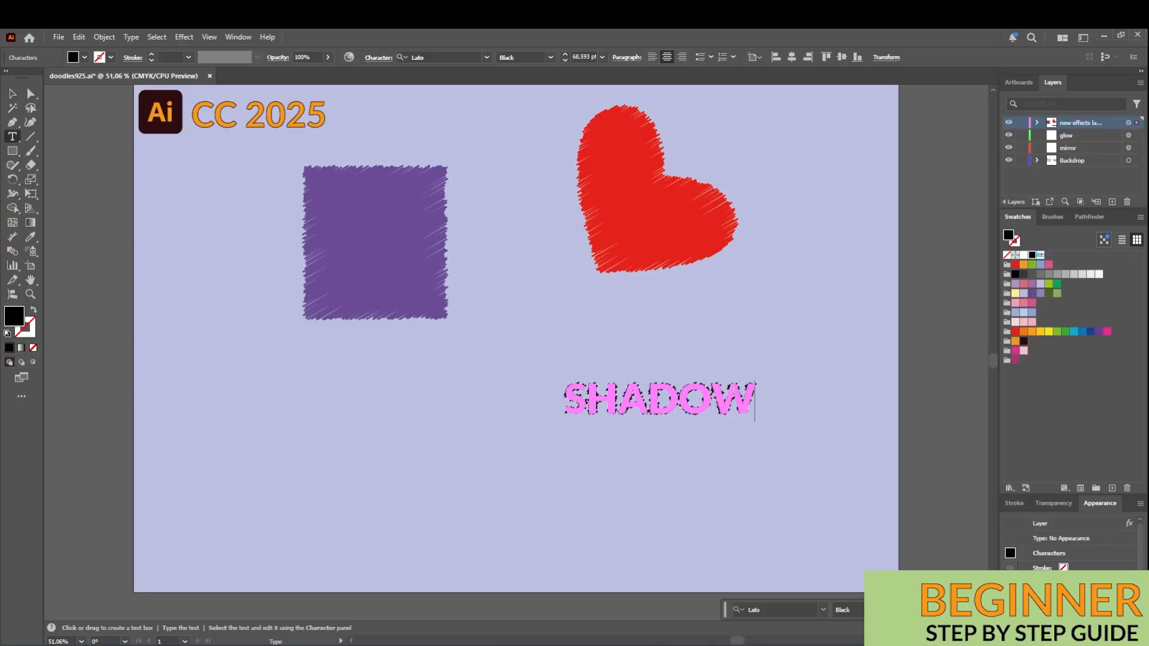
Enlarge the SHADOW text to about 106 pt and fill it with muted green
click(13, 91)
drag(753, 417, 860, 517)
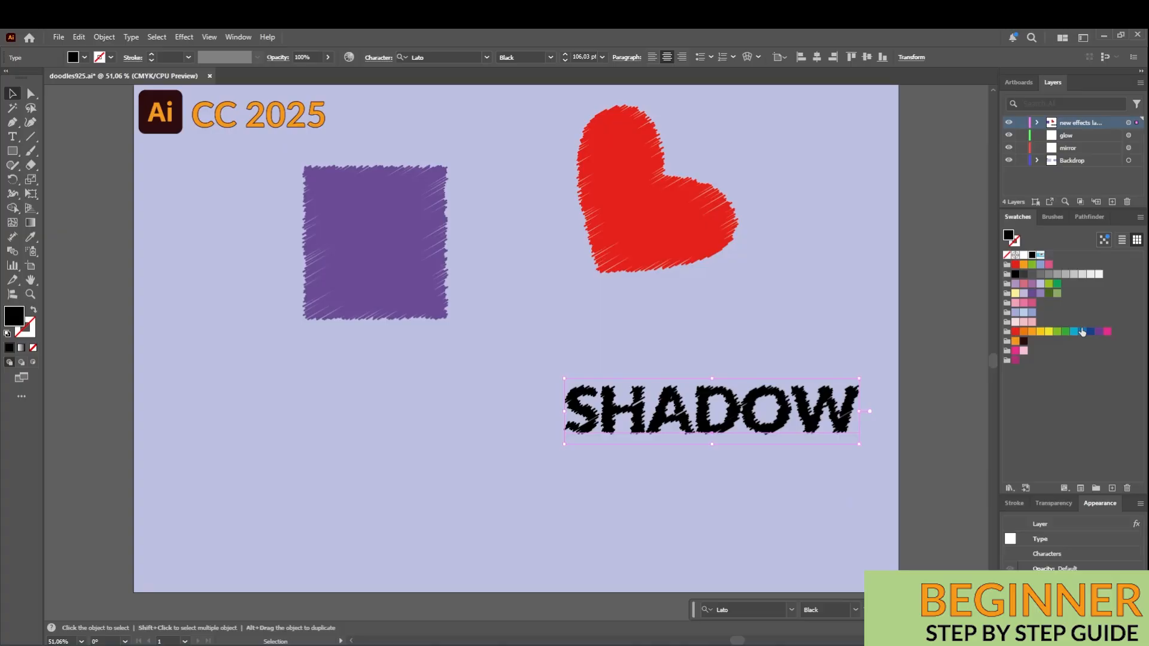
click(1058, 294)
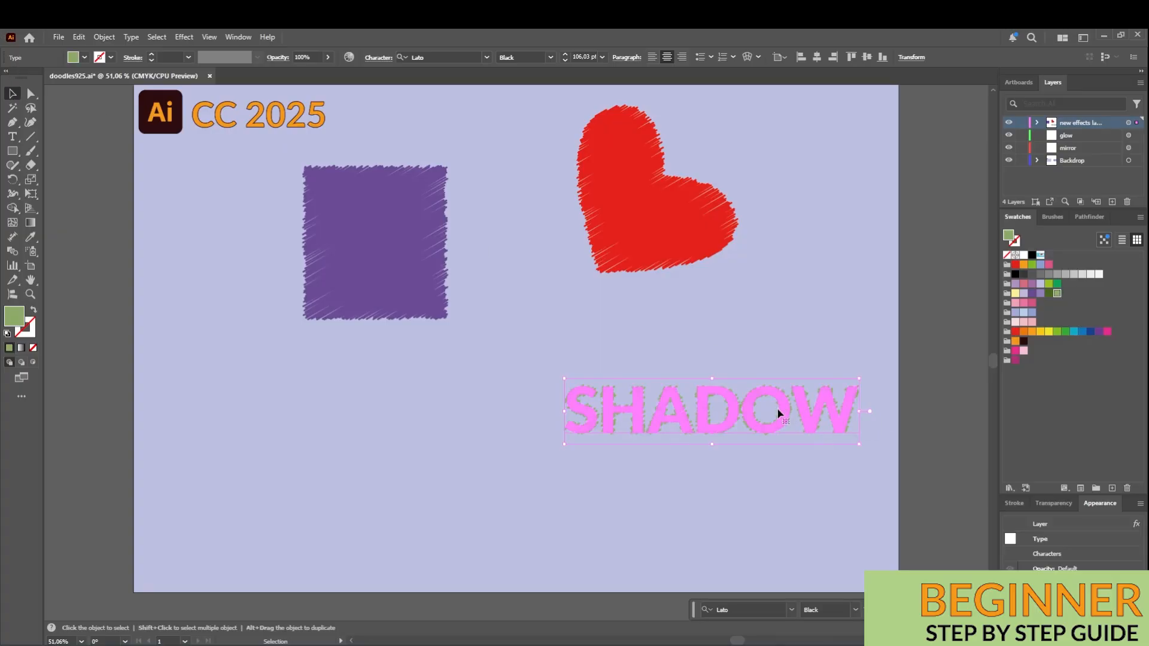
Place a copy of the SHADOW text lower on the artboard and change the copy's wording to CRAZY
drag(777, 409, 529, 473)
double_click(392, 487)
key(ctrl+a)
text(CRA)
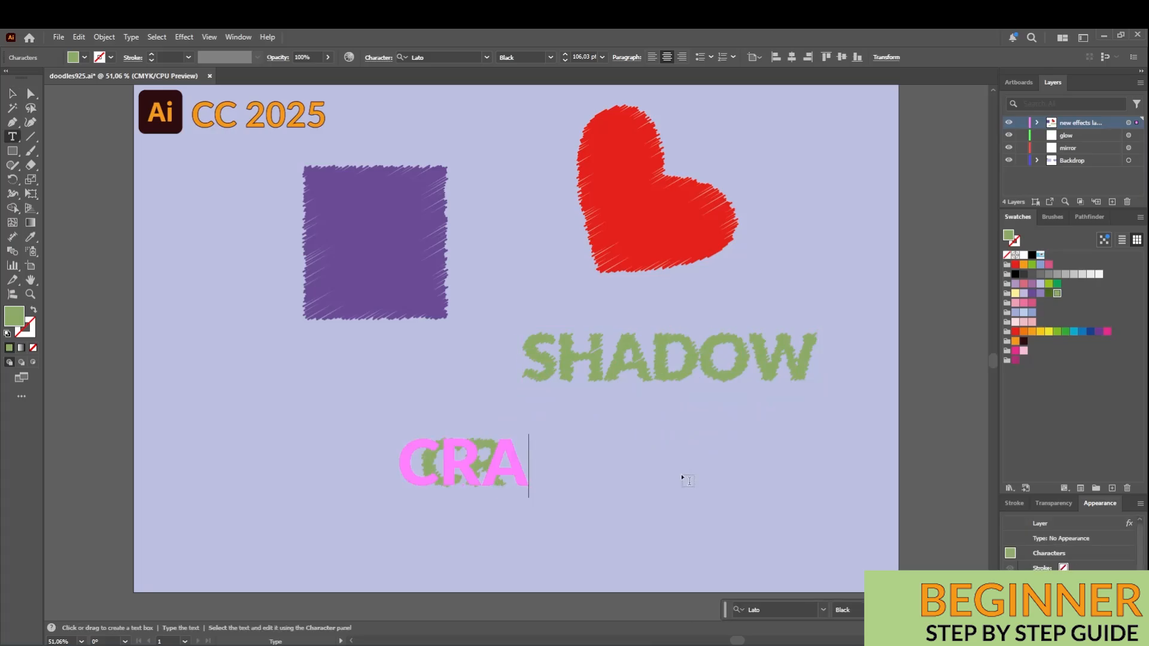
text(ZY)
click(84, 57)
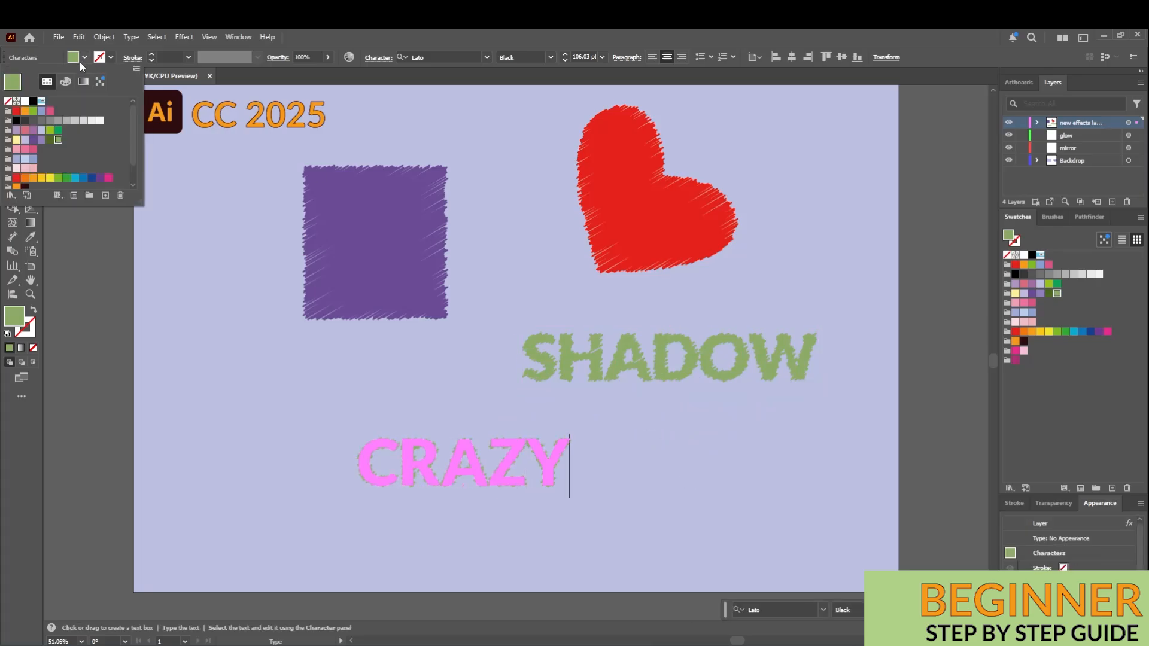
click(33, 101)
click(397, 30)
Fill the CRAZY text with black and rotate the SHADOW text slightly counter-clockwise
click(13, 93)
click(613, 522)
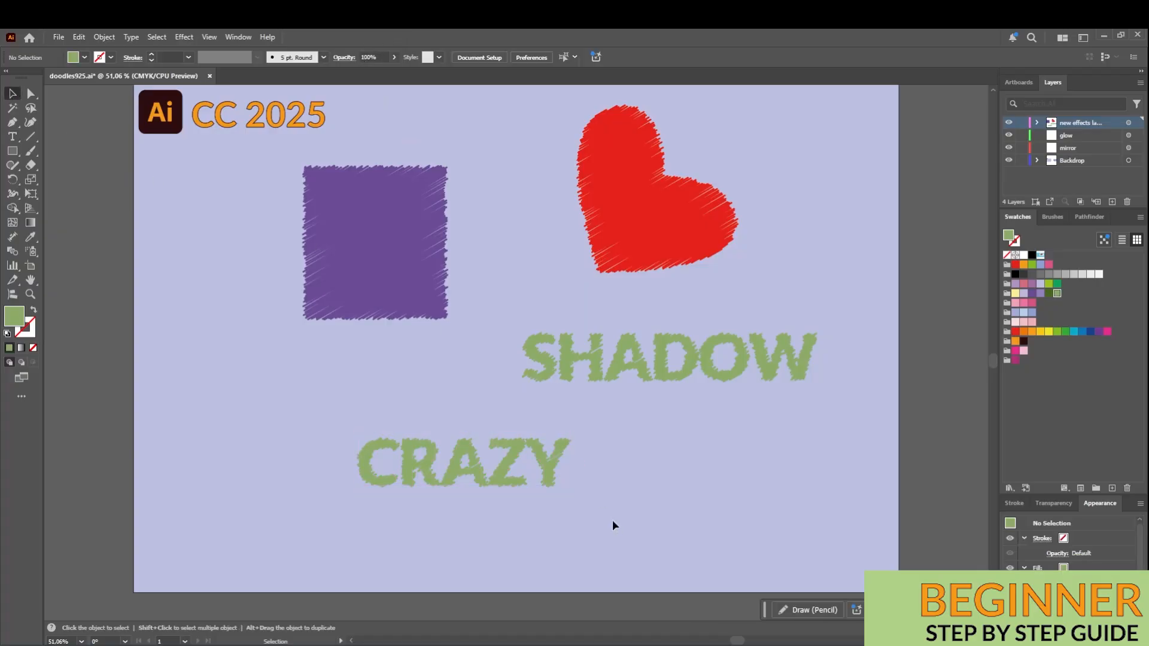
click(497, 475)
click(1032, 255)
click(794, 540)
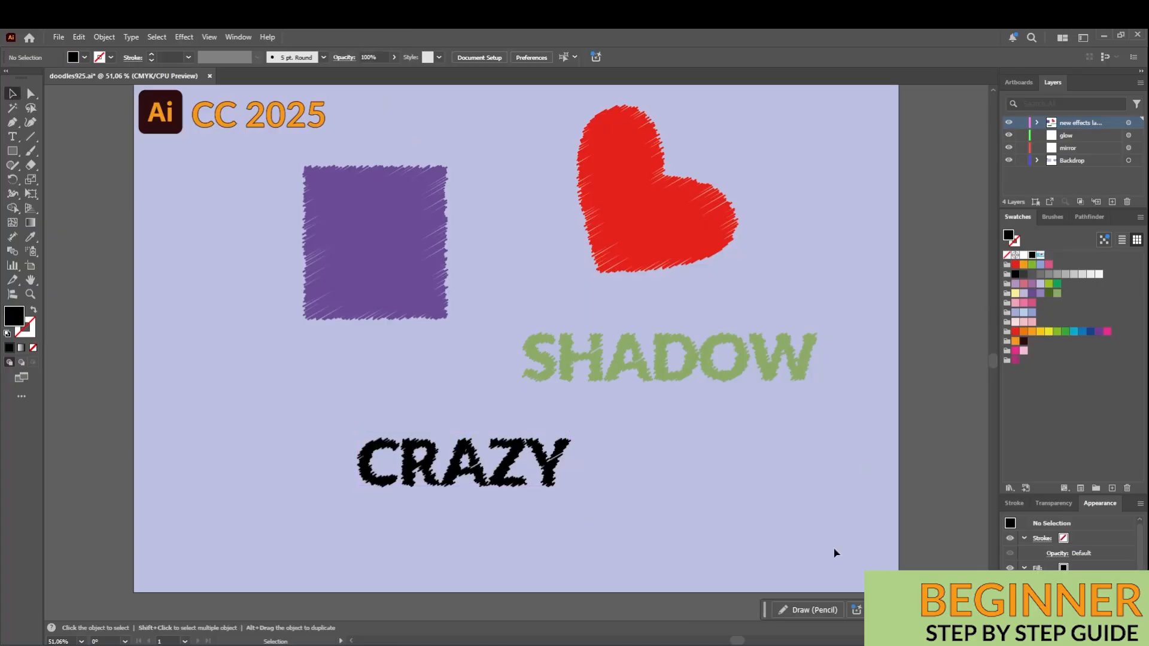
click(707, 353)
drag(826, 400, 854, 379)
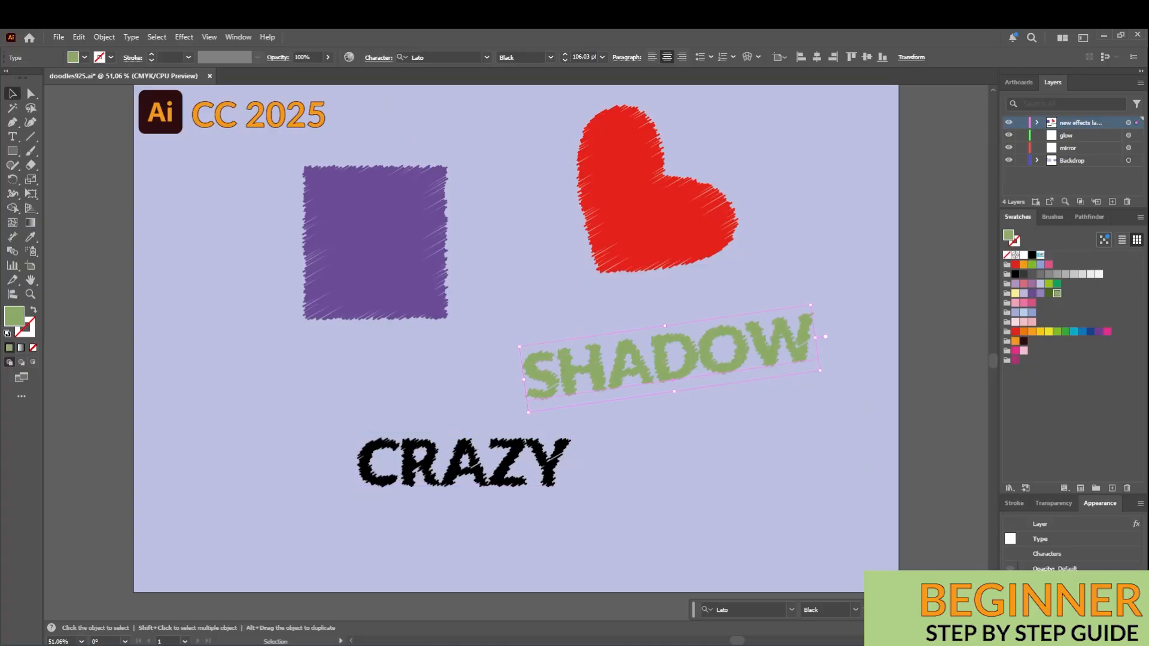
Start adding a Drop Shadow effect to the entire new effects layer, keeping the settings dialog clear of the artwork's centre
click(1129, 122)
click(186, 37)
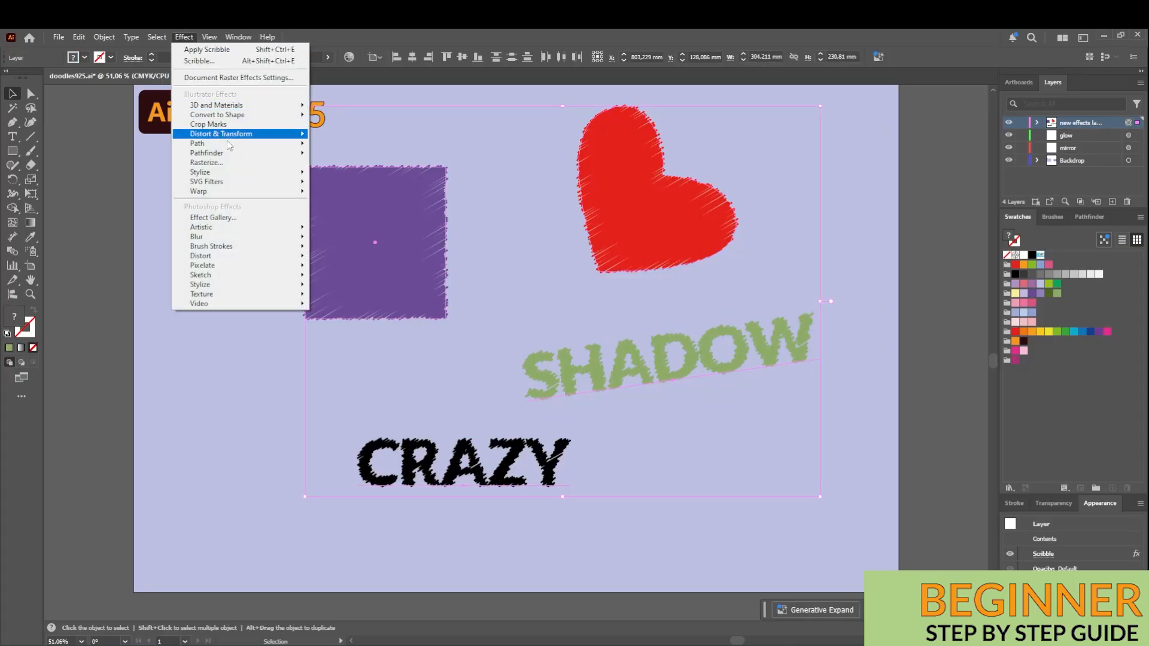
mouse_move(236, 174)
click(339, 173)
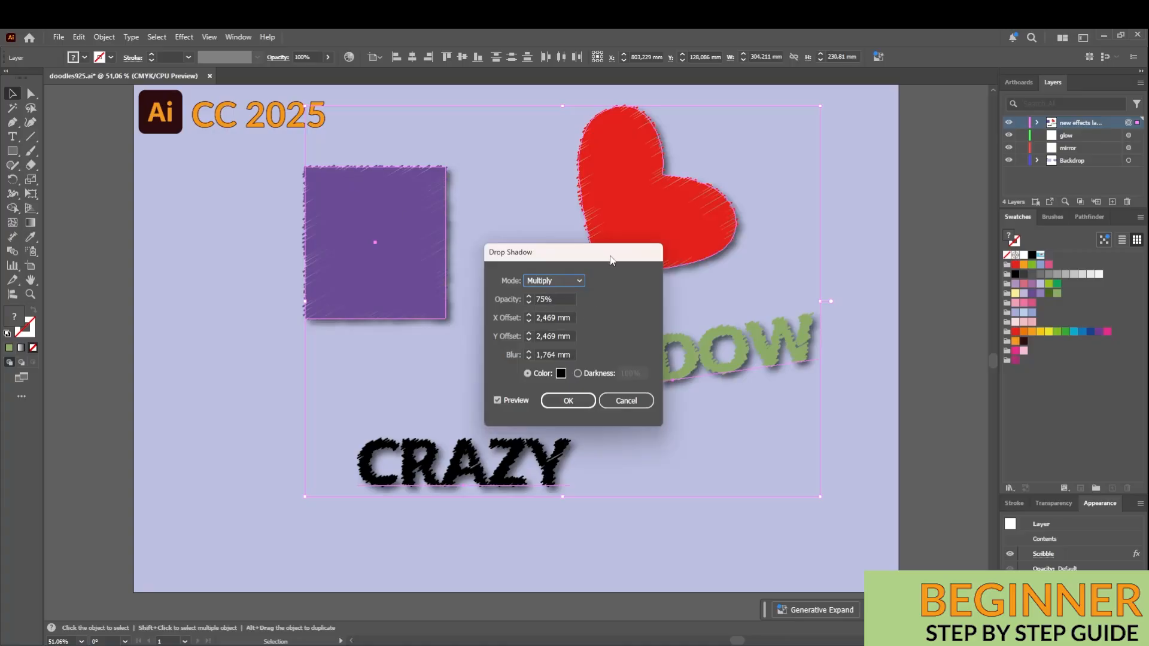
drag(611, 256, 771, 306)
Try the Screen and Color Dodge blending modes for the layer's drop shadow
click(739, 328)
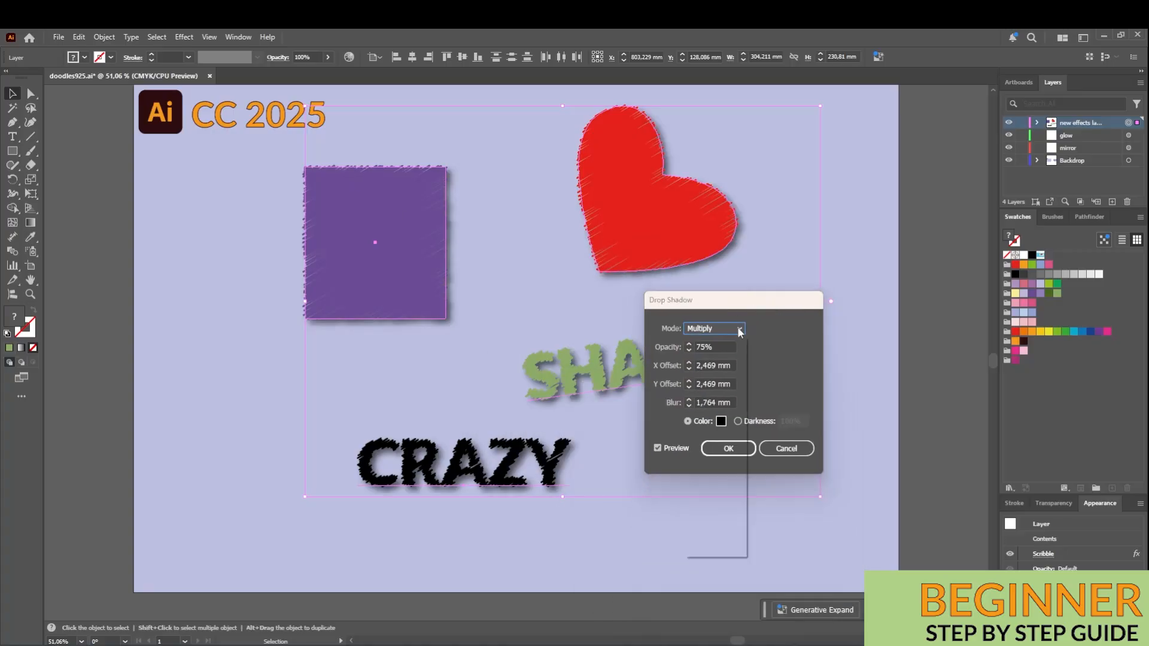
click(730, 370)
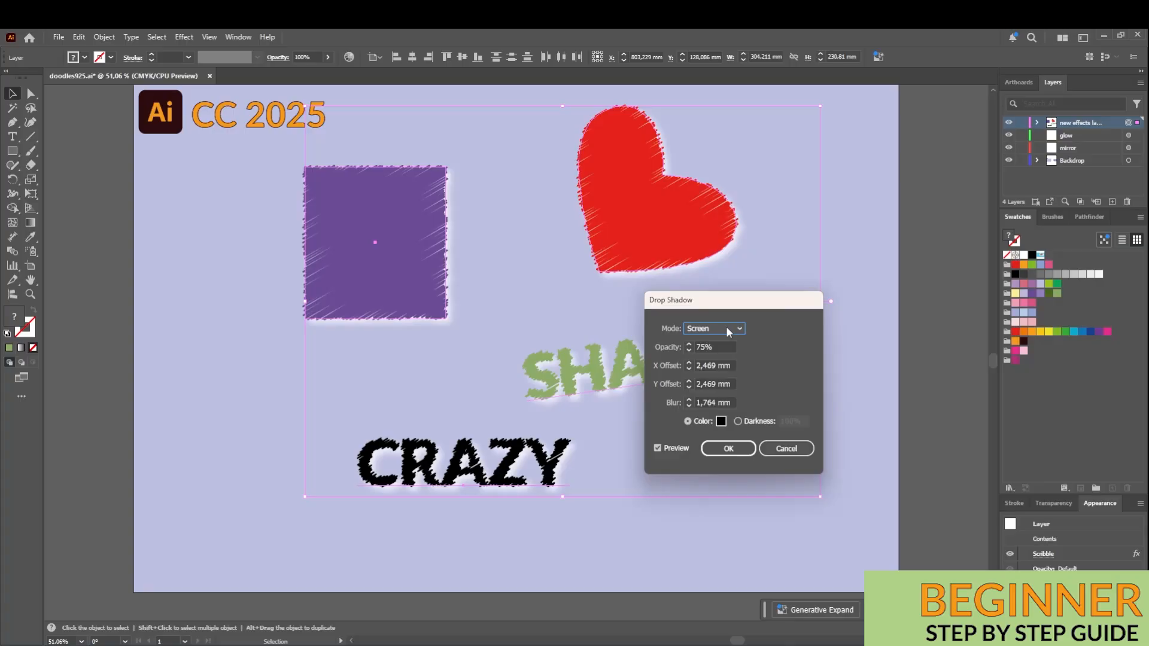
click(727, 326)
click(728, 378)
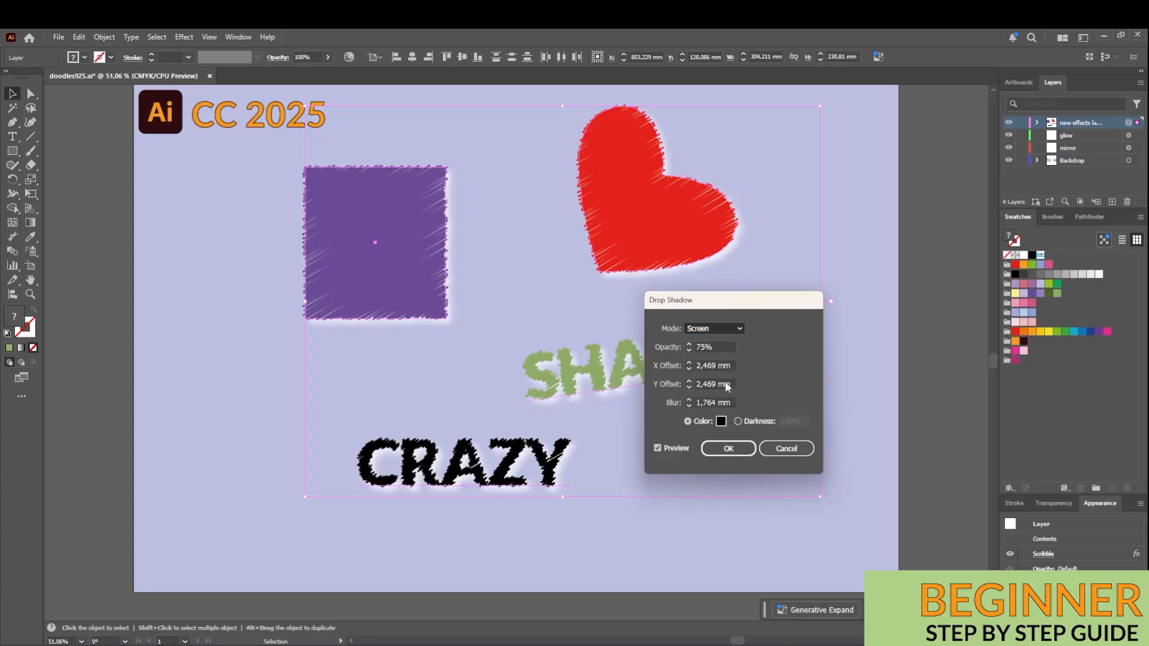
click(711, 328)
click(730, 426)
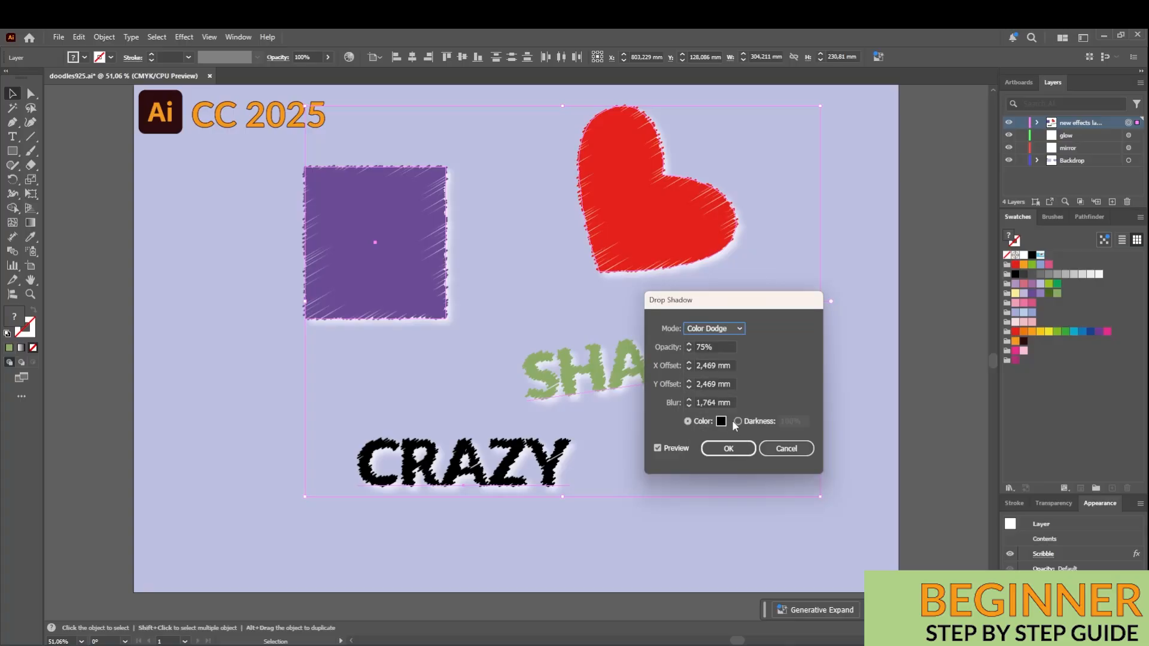
Set the drop shadow's blending mode to Normal
click(729, 328)
click(723, 339)
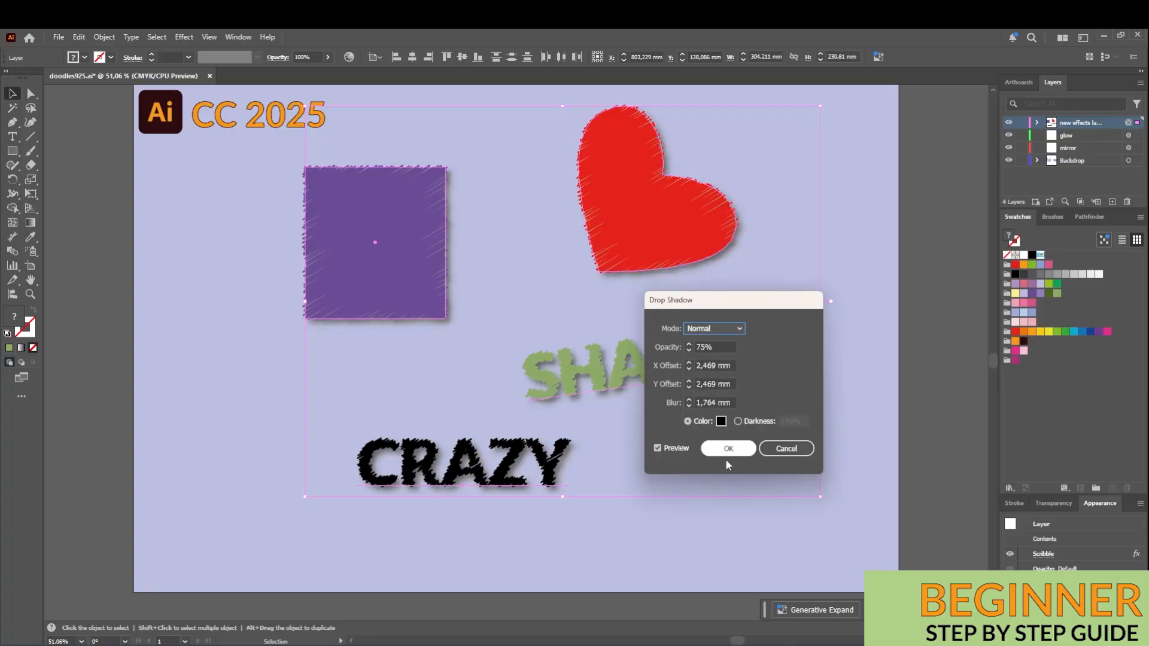